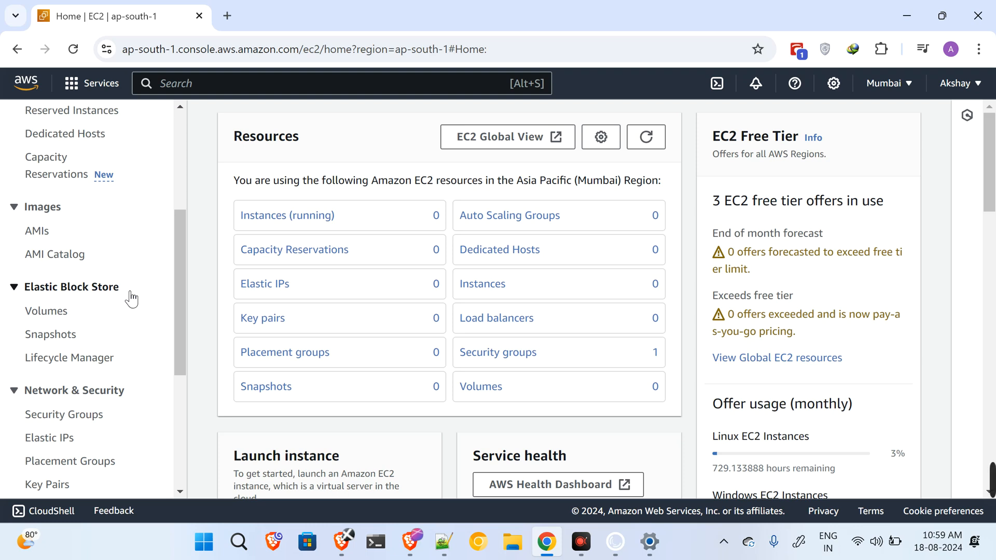
Step: Check the selected AWS region and view the EC2 instances list without the running-state filter
{"action": "left_click", "coordinate": [909, 89]}
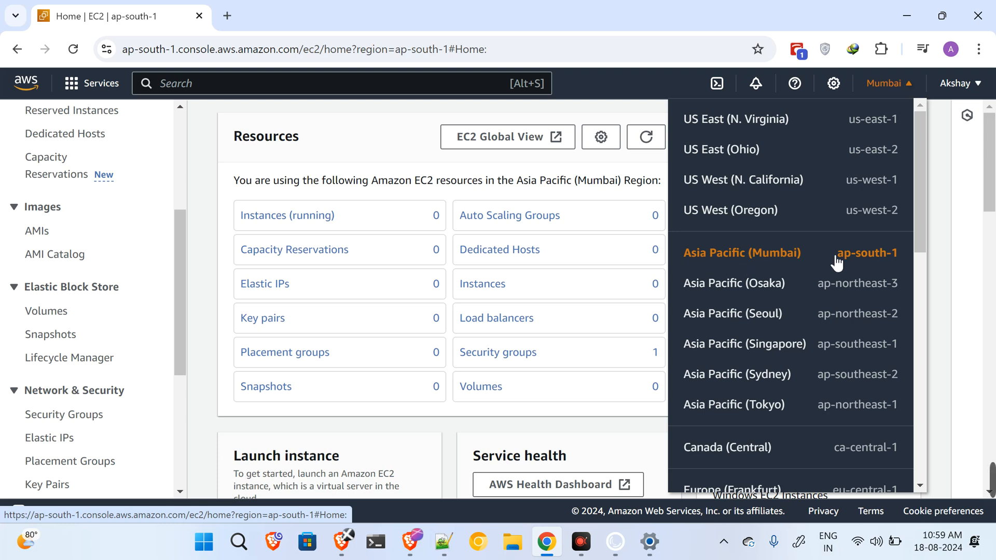
{"action": "left_click", "coordinate": [388, 134]}
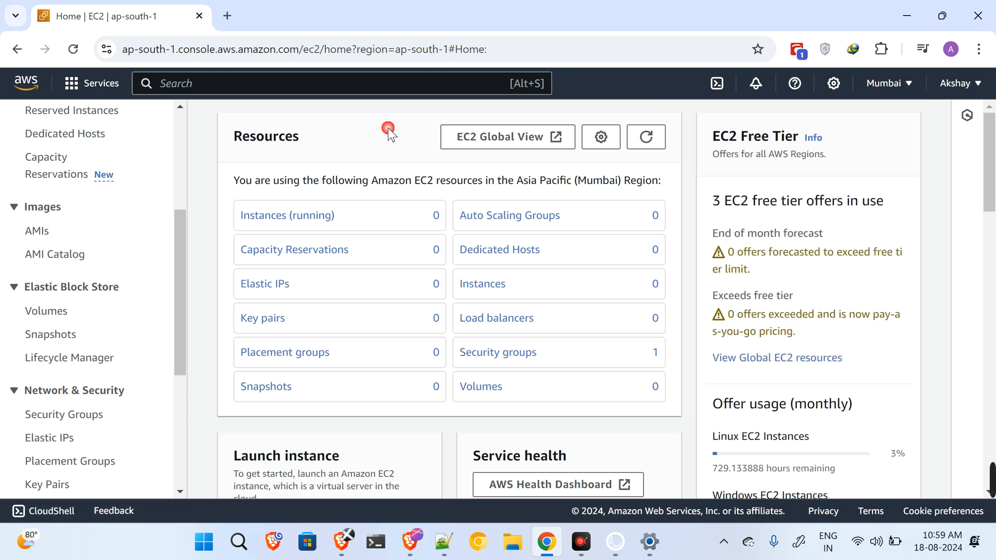
{"action": "left_click", "coordinate": [258, 216]}
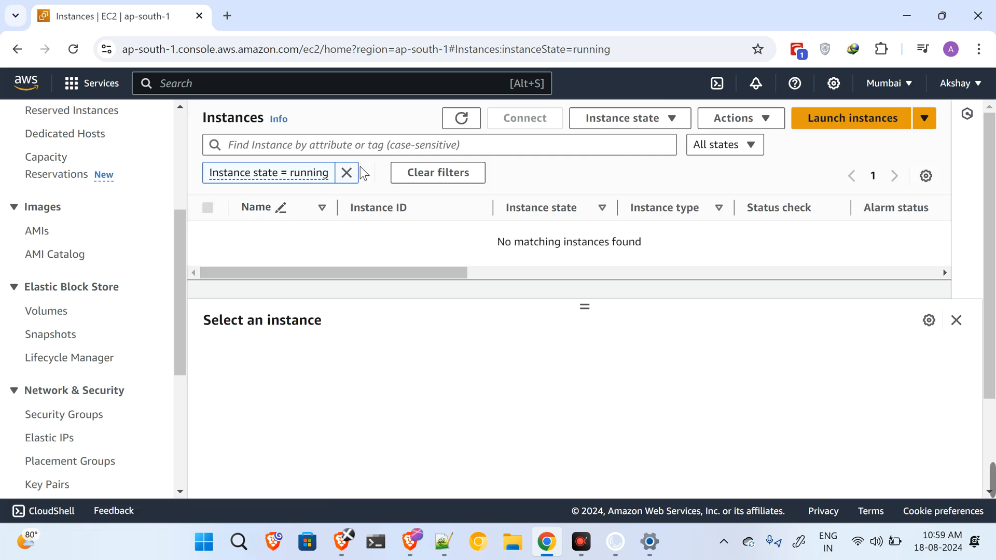
{"action": "left_click", "coordinate": [346, 172]}
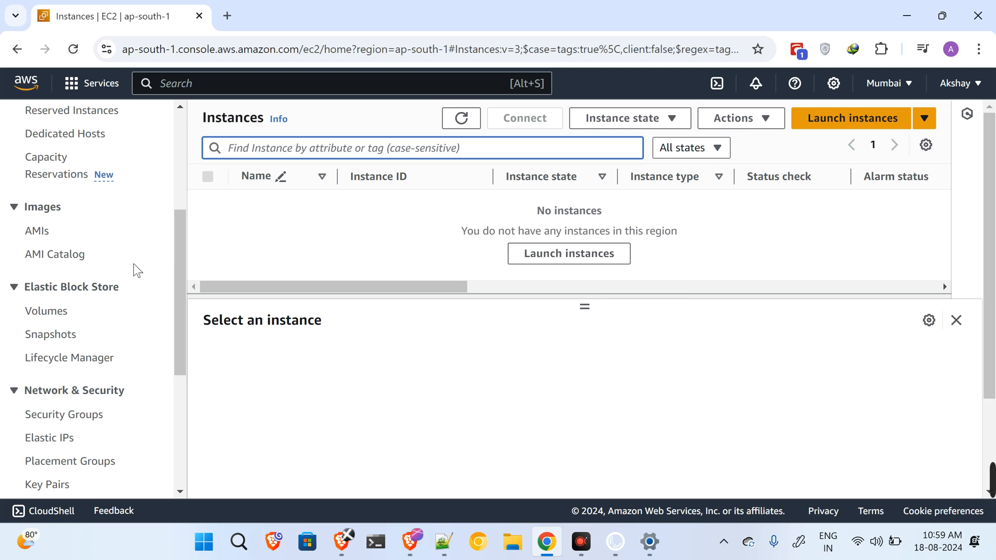
Step: View the Elastic Block Store volumes list for the current region
{"action": "scroll", "coordinate": [95, 249], "scroll_direction": "down", "scroll_amount": 5}
{"action": "scroll", "coordinate": [104, 228], "scroll_direction": "up", "scroll_amount": 6}
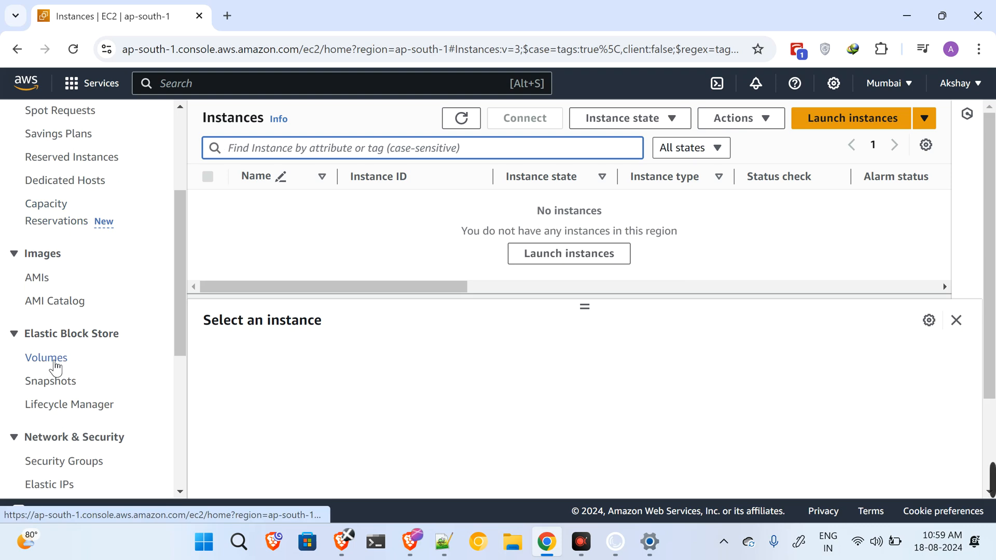
{"action": "left_click", "coordinate": [54, 362]}
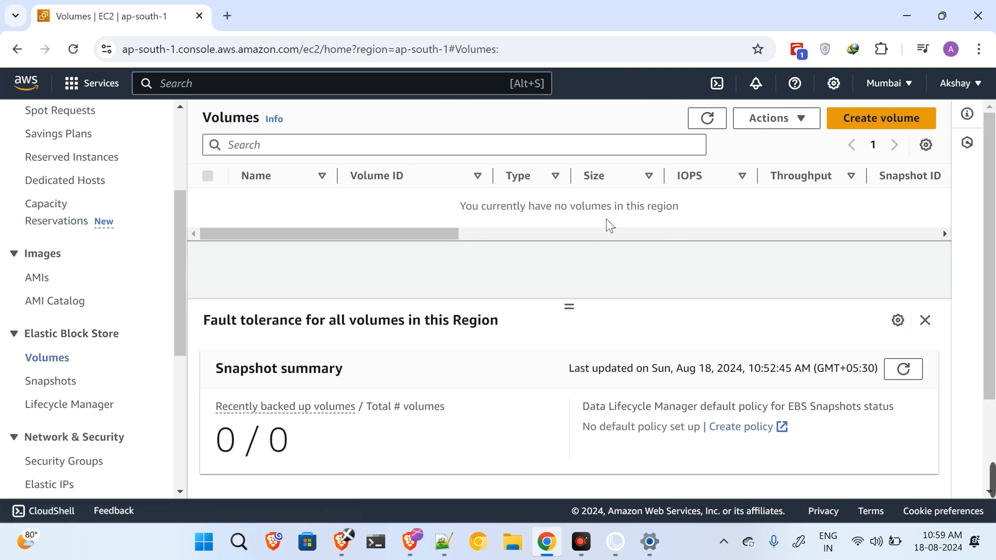
Step: Start launching a new EC2 instance from the instances list and name it EBS-demo
{"action": "scroll", "coordinate": [144, 277], "scroll_direction": "up", "scroll_amount": 4}
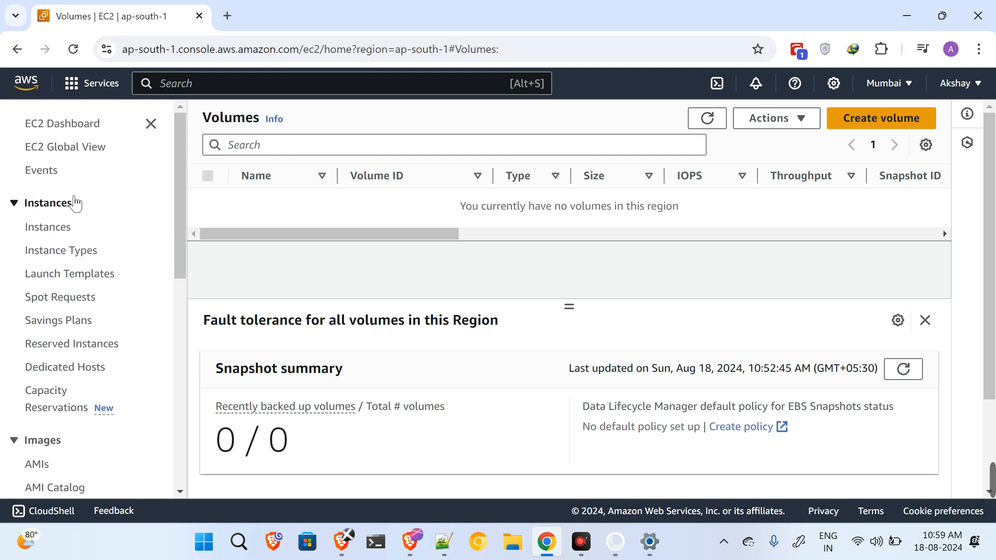
{"action": "left_click", "coordinate": [69, 232]}
{"action": "left_click", "coordinate": [597, 256]}
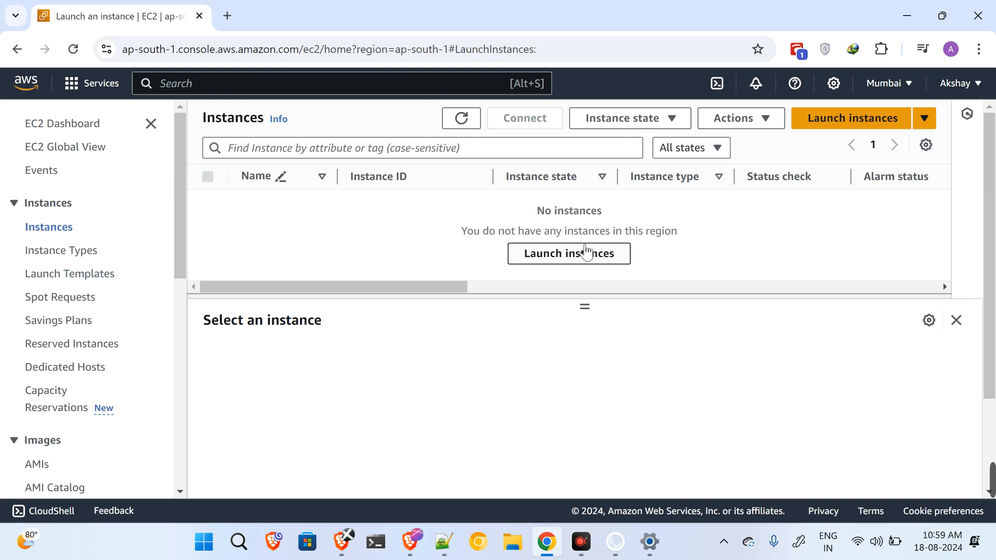
{"action": "left_click", "coordinate": [129, 332]}
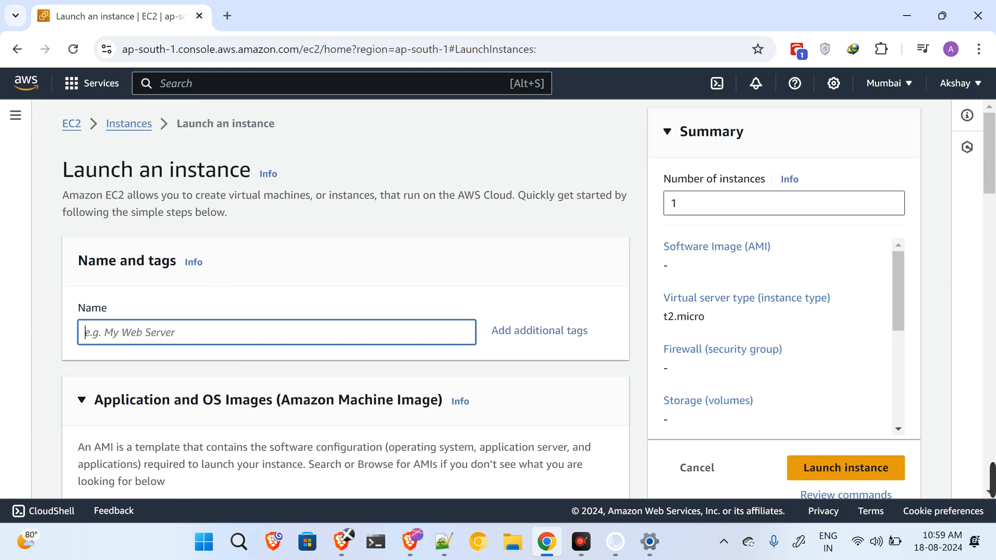
{"action": "type", "text": "EB"}
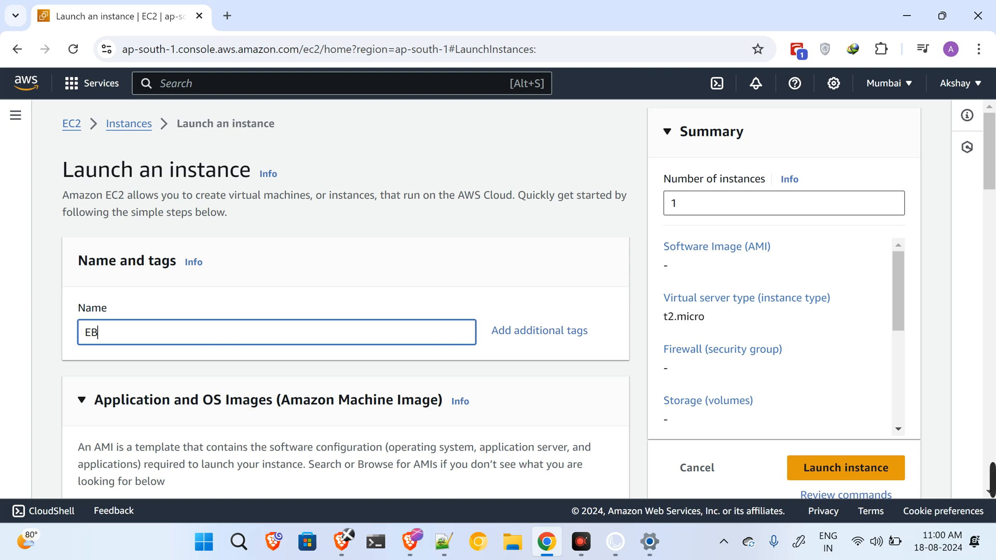
{"action": "type", "text": "S"}
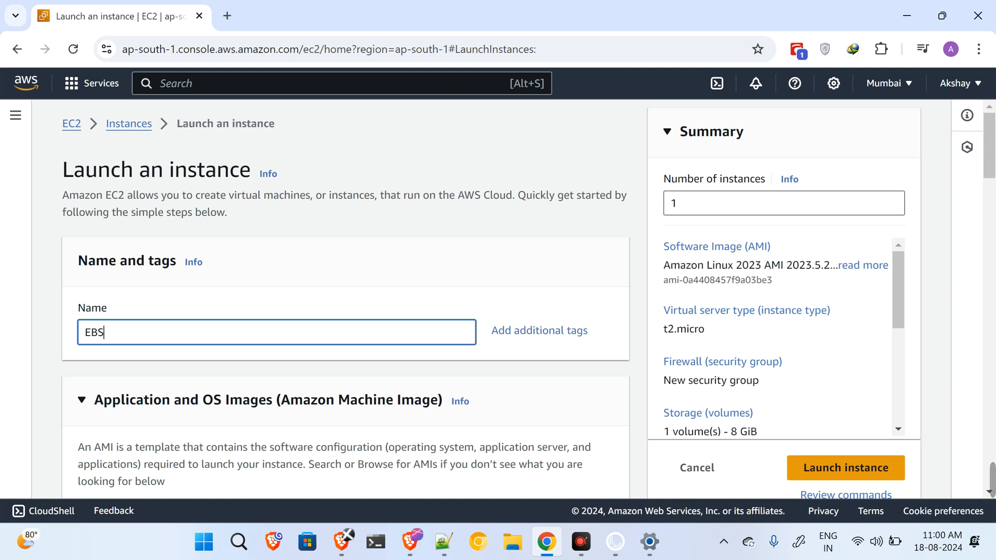
{"action": "type", "text": "Sdemo"}
Step: Choose Ubuntu as the operating system image for the new instance
{"action": "scroll", "coordinate": [367, 289], "scroll_direction": "down", "scroll_amount": 7}
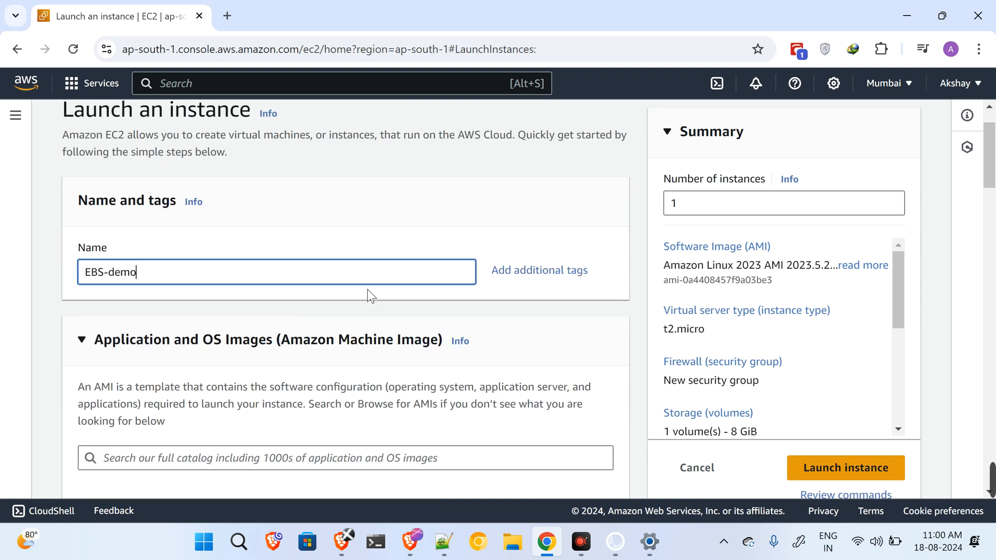
{"action": "left_click", "coordinate": [280, 199]}
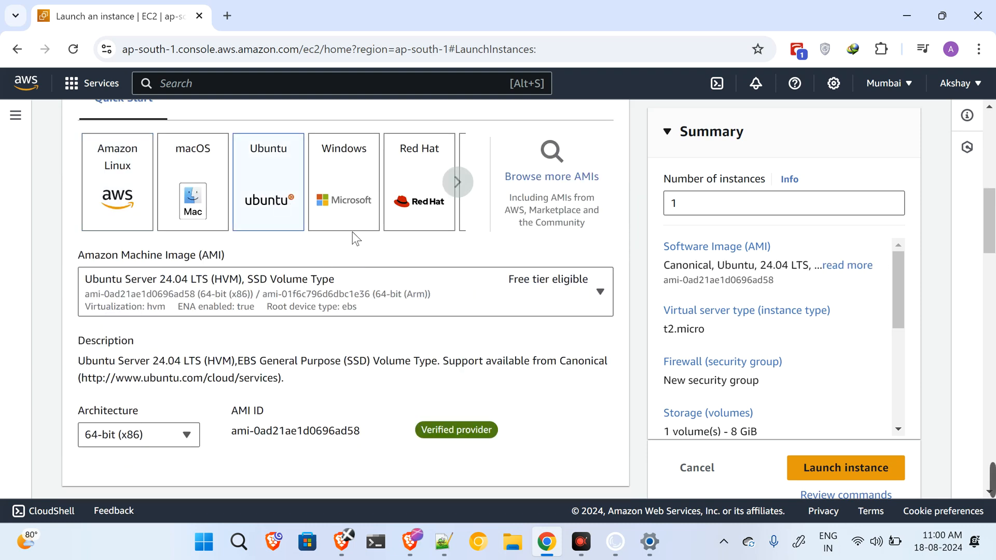
{"action": "scroll", "coordinate": [363, 241], "scroll_direction": "down", "scroll_amount": 3}
{"action": "scroll", "coordinate": [363, 241], "scroll_direction": "up", "scroll_amount": 3}
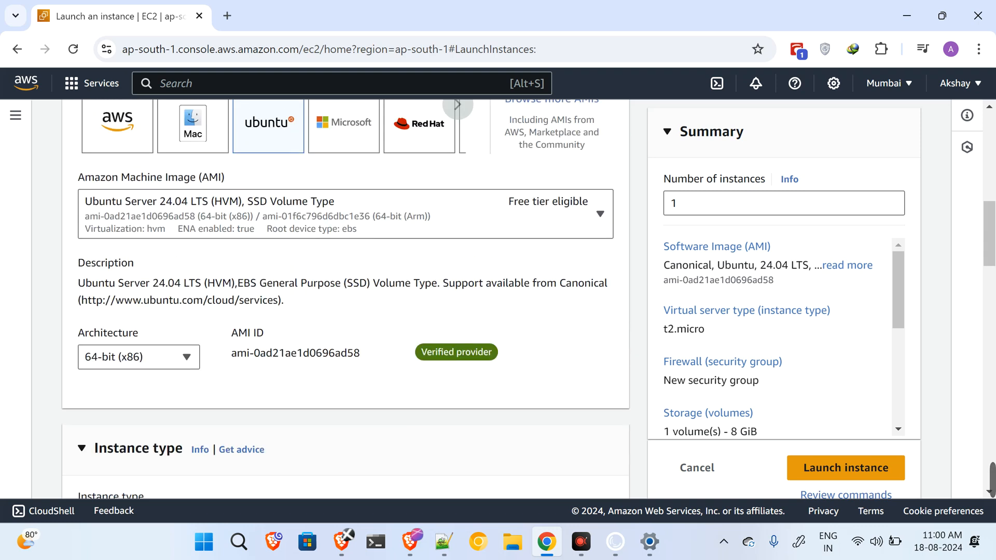
Step: Review the instance type and network settings and look through the available key pair choices
{"action": "scroll", "coordinate": [283, 317], "scroll_direction": "down", "scroll_amount": 6}
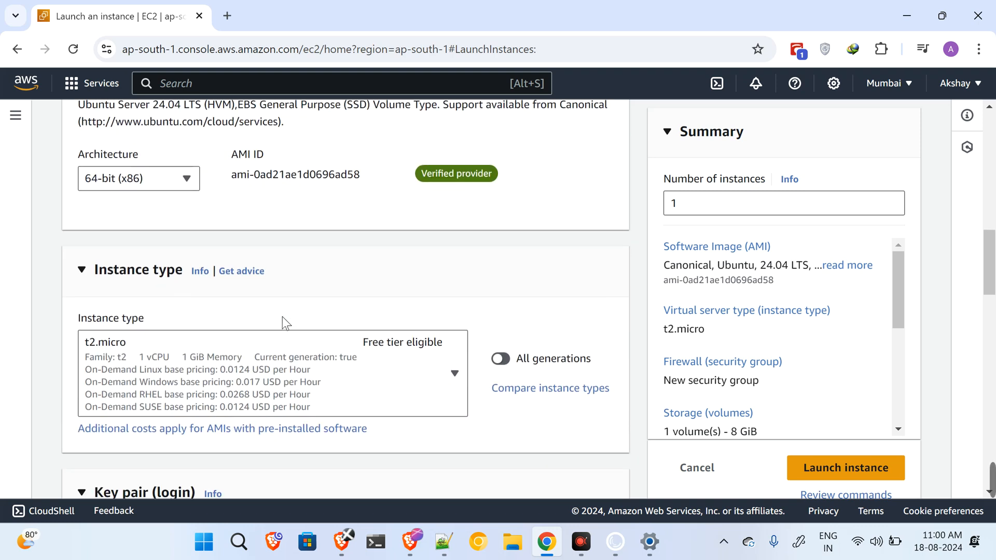
{"action": "scroll", "coordinate": [305, 318], "scroll_direction": "down", "scroll_amount": 3}
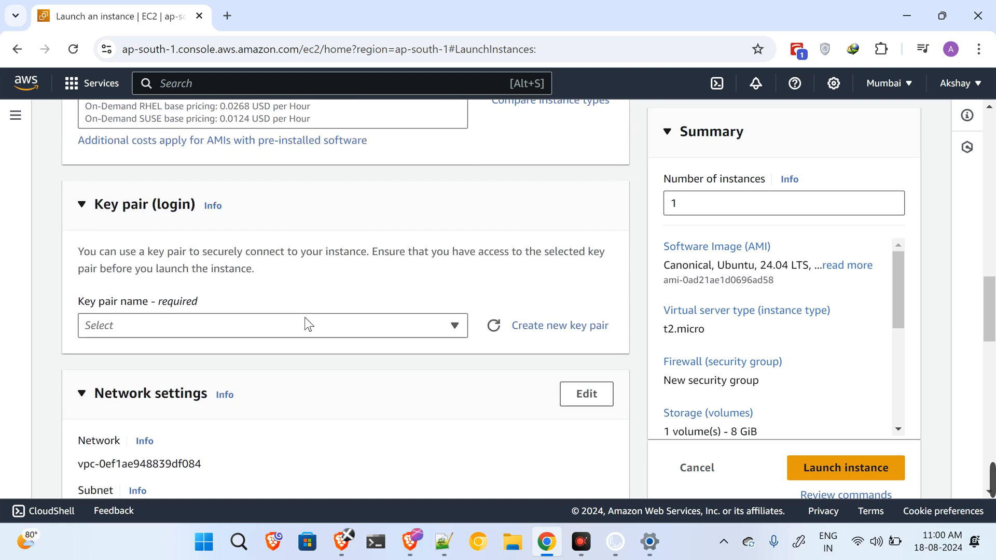
{"action": "scroll", "coordinate": [299, 313], "scroll_direction": "down", "scroll_amount": 1}
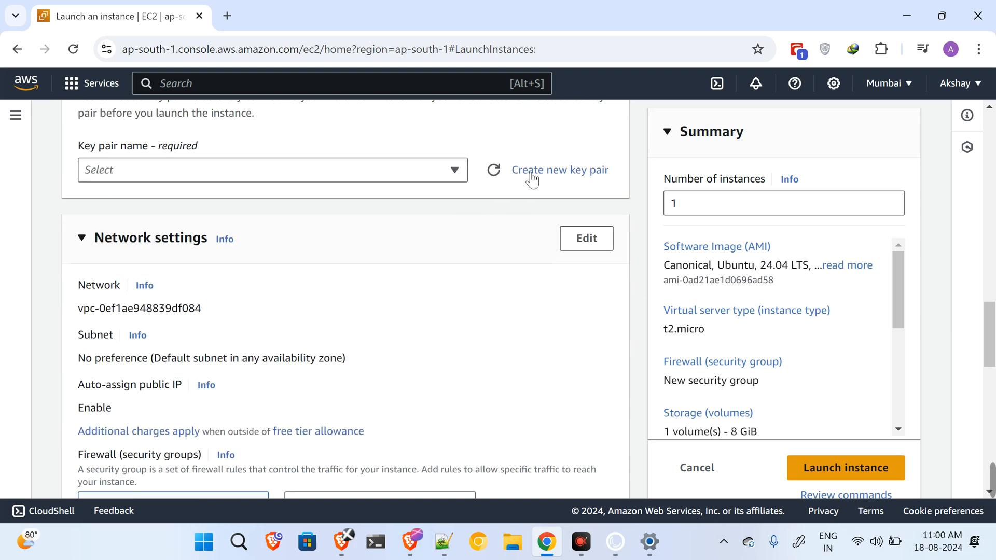
{"action": "scroll", "coordinate": [435, 276], "scroll_direction": "down", "scroll_amount": 1}
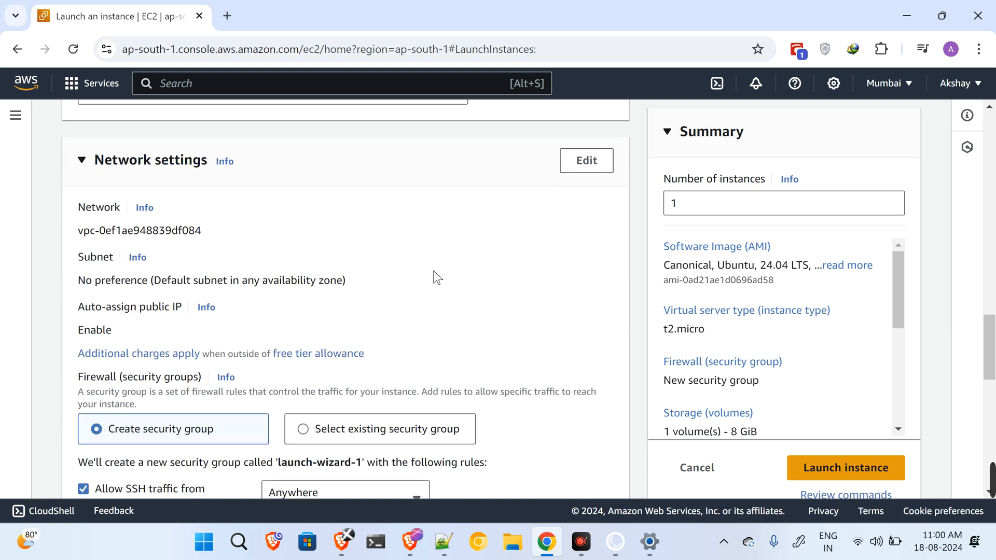
{"action": "scroll", "coordinate": [436, 275], "scroll_direction": "up", "scroll_amount": 2}
{"action": "left_click", "coordinate": [347, 255]}
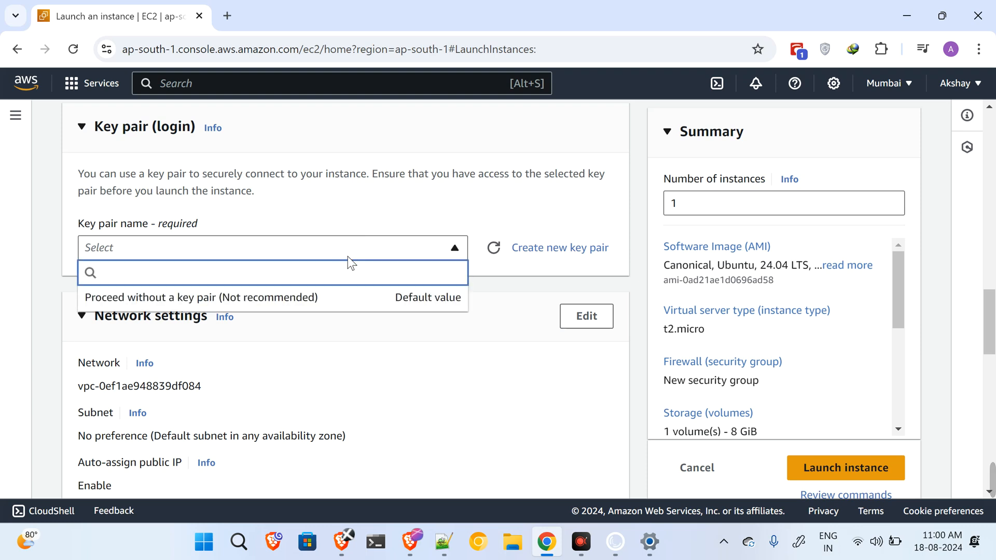
{"action": "left_click", "coordinate": [480, 250]}
{"action": "scroll", "coordinate": [444, 297], "scroll_direction": "up", "scroll_amount": 5}
Step: Look at the existing security group option and return the firewall setting to Create security group
{"action": "scroll", "coordinate": [446, 300], "scroll_direction": "down", "scroll_amount": 5}
{"action": "scroll", "coordinate": [448, 303], "scroll_direction": "down", "scroll_amount": 5}
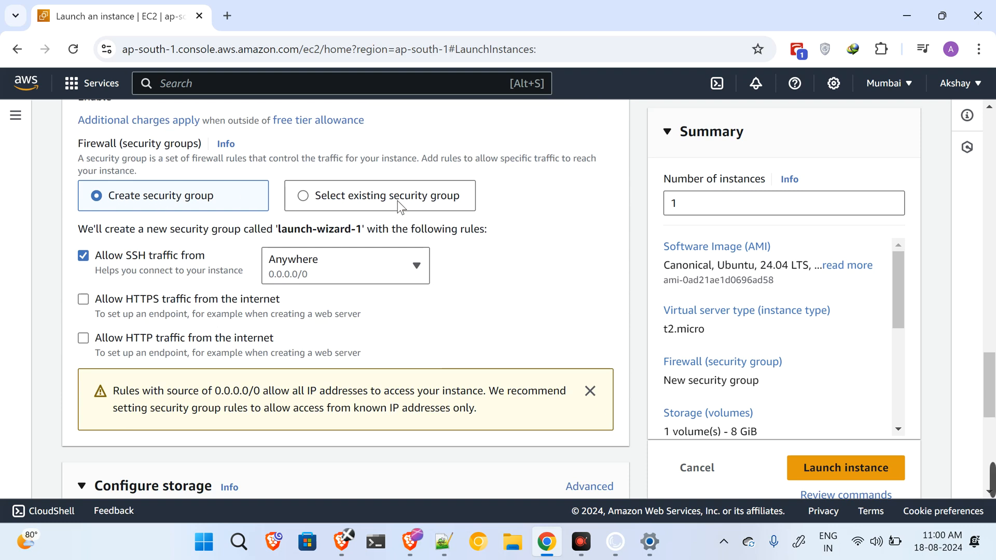
{"action": "left_click", "coordinate": [302, 196]}
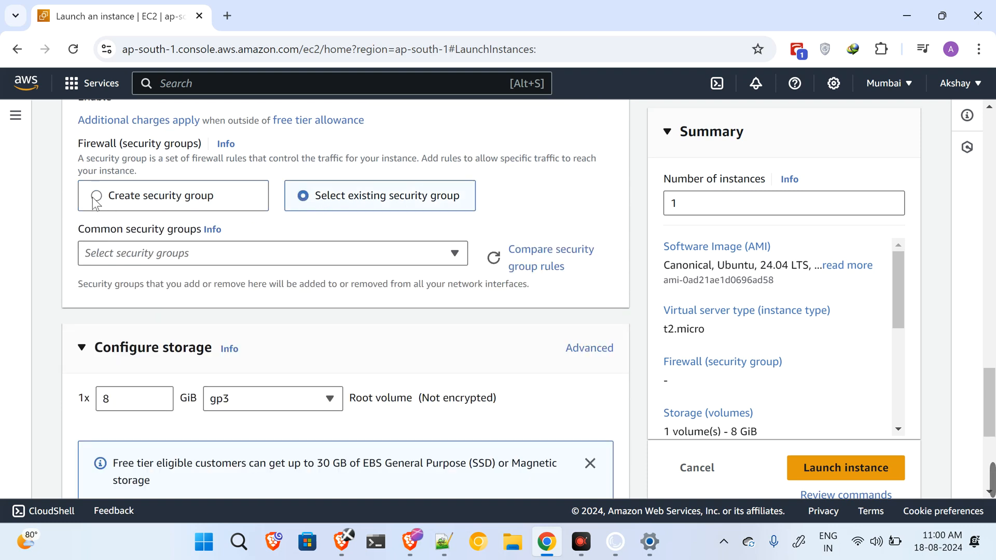
{"action": "left_click", "coordinate": [164, 205]}
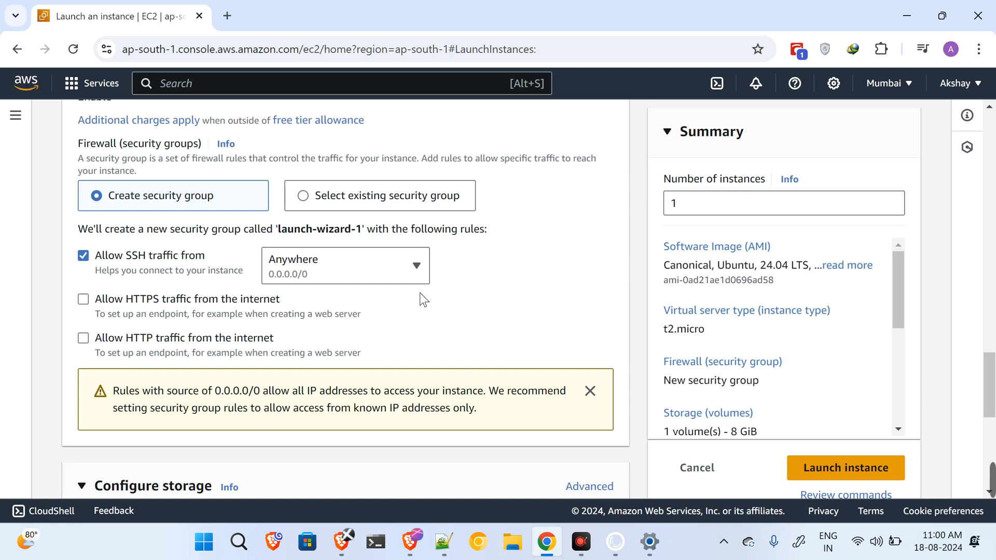
Step: Try a root volume size of 5 GiB and restore it to 8 GiB
{"action": "scroll", "coordinate": [422, 298], "scroll_direction": "down", "scroll_amount": 5}
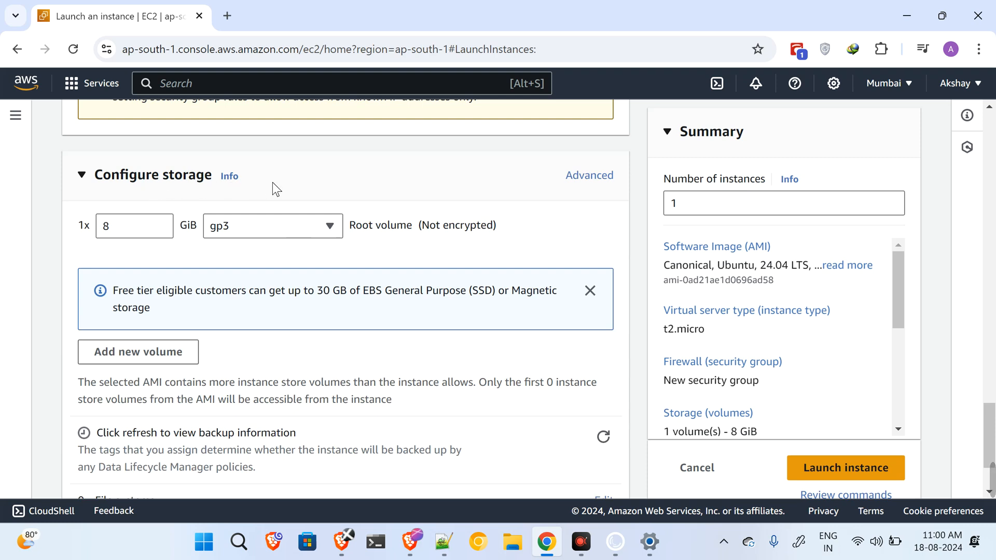
{"action": "left_click", "coordinate": [127, 226]}
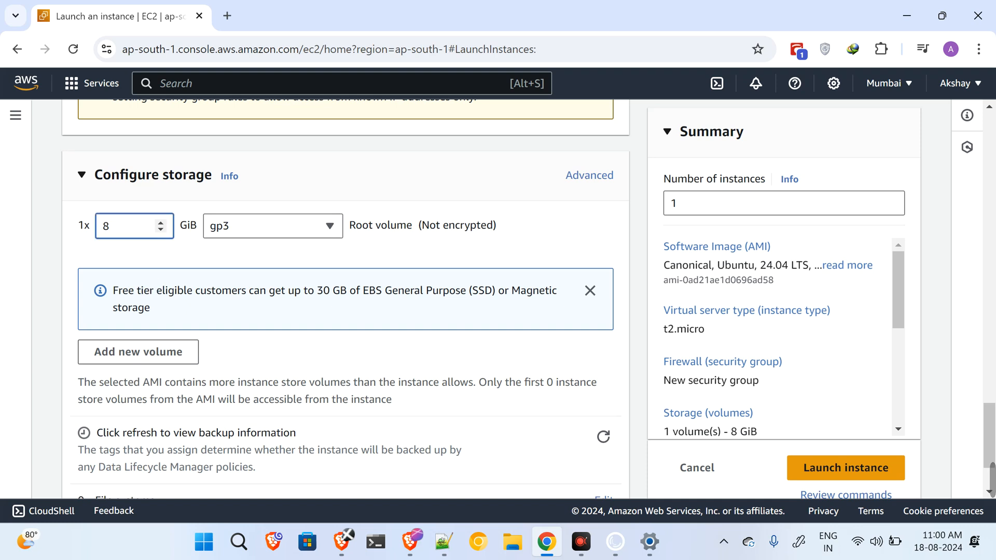
{"action": "type", "text": "5"}
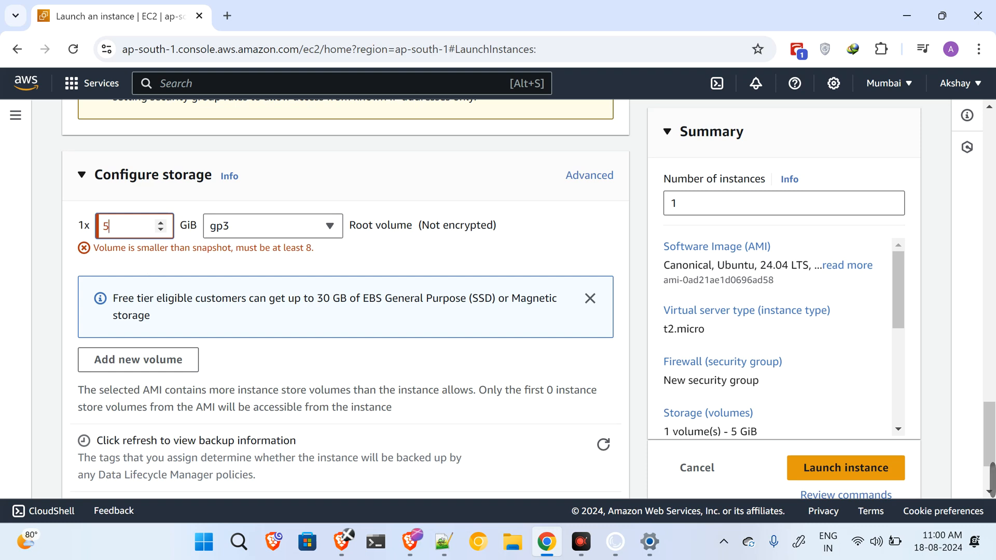
{"action": "type", "text": "8"}
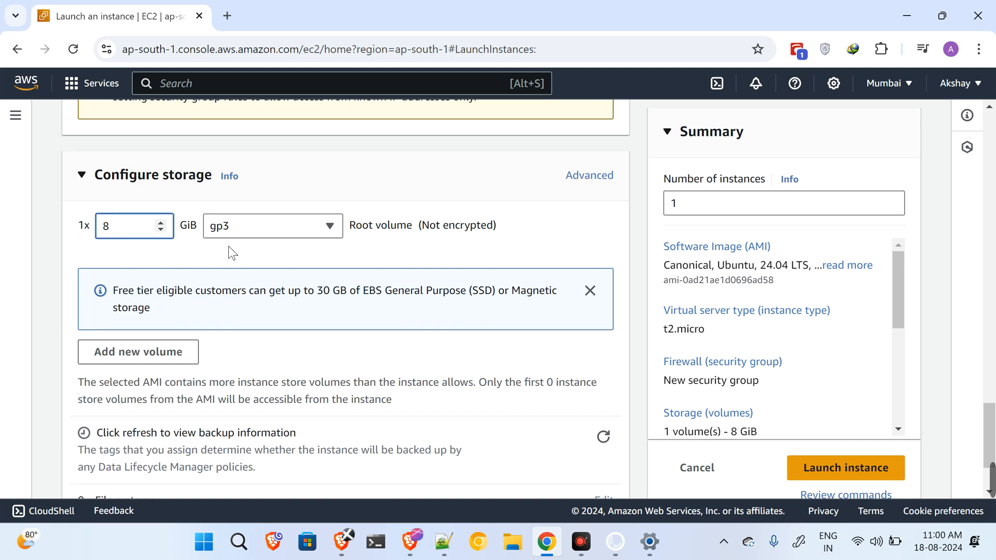
{"action": "left_click", "coordinate": [285, 250]}
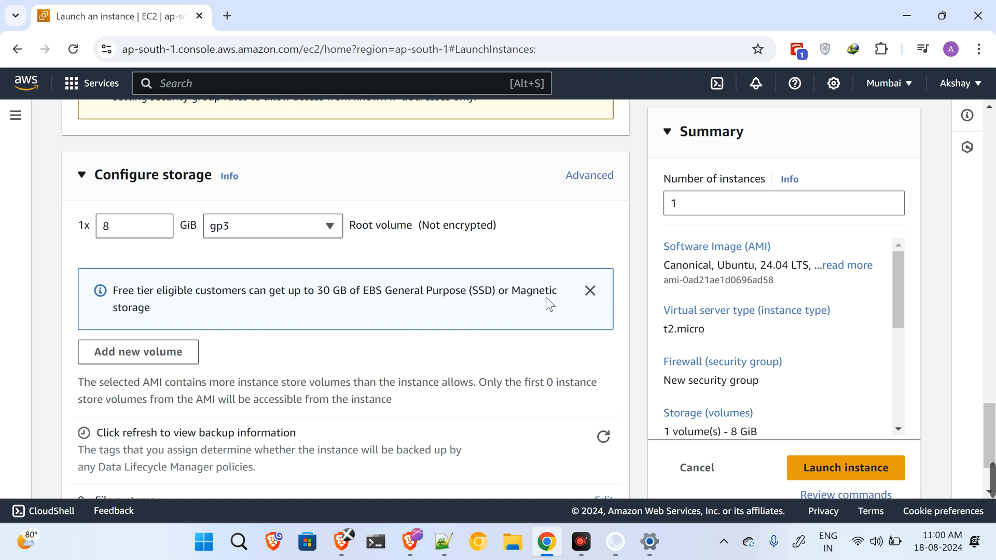
Step: Dismiss the free tier storage notice and add a second EBS volume of 3 GiB to the instance
{"action": "left_click", "coordinate": [604, 298]}
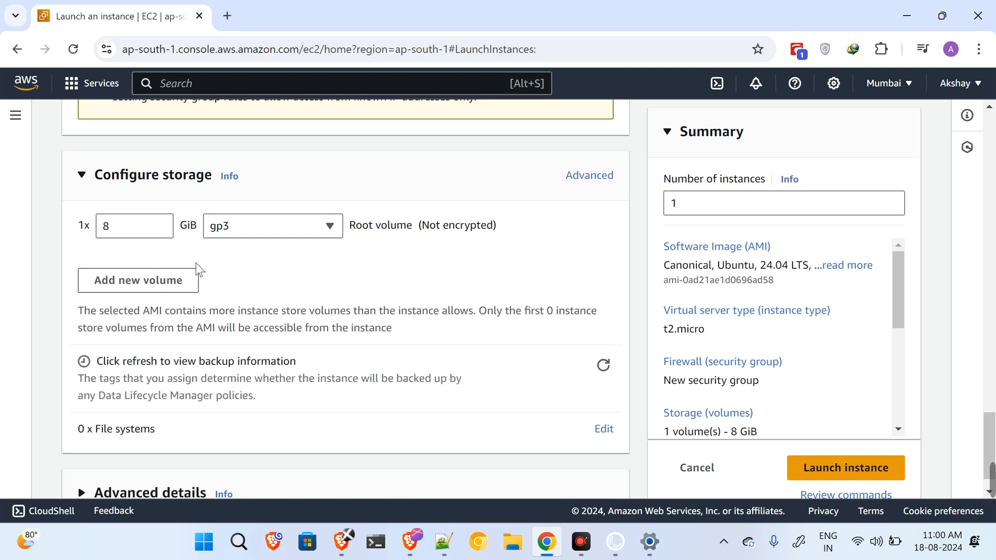
{"action": "left_click", "coordinate": [176, 281]}
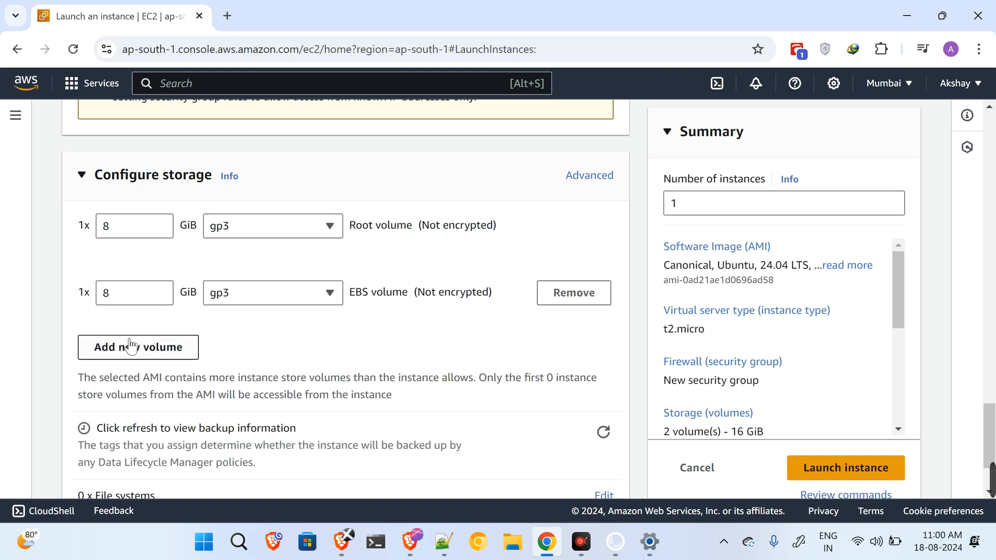
{"action": "left_click", "coordinate": [124, 294]}
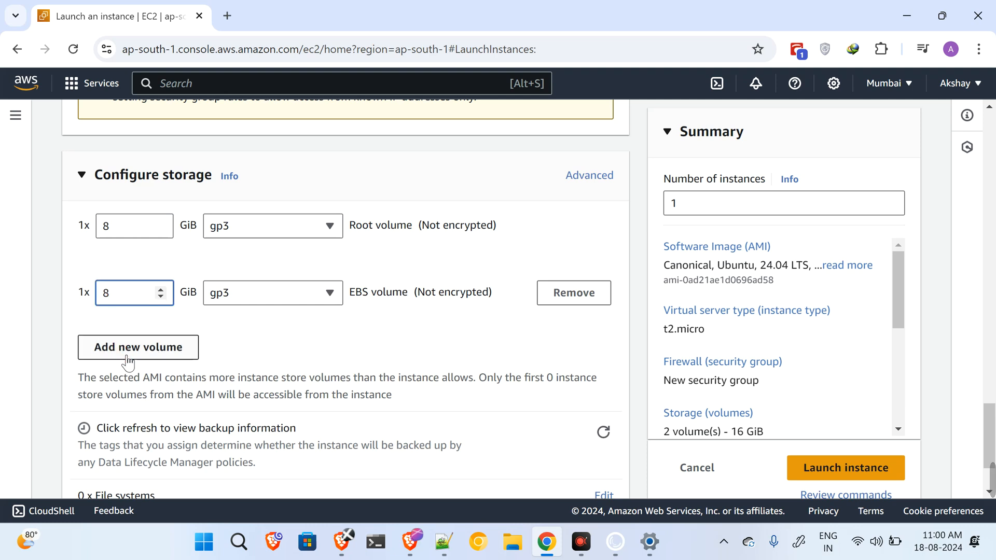
{"action": "key", "text": "BackSpace"}
{"action": "type", "text": "3"}
{"action": "left_click", "coordinate": [309, 338]}
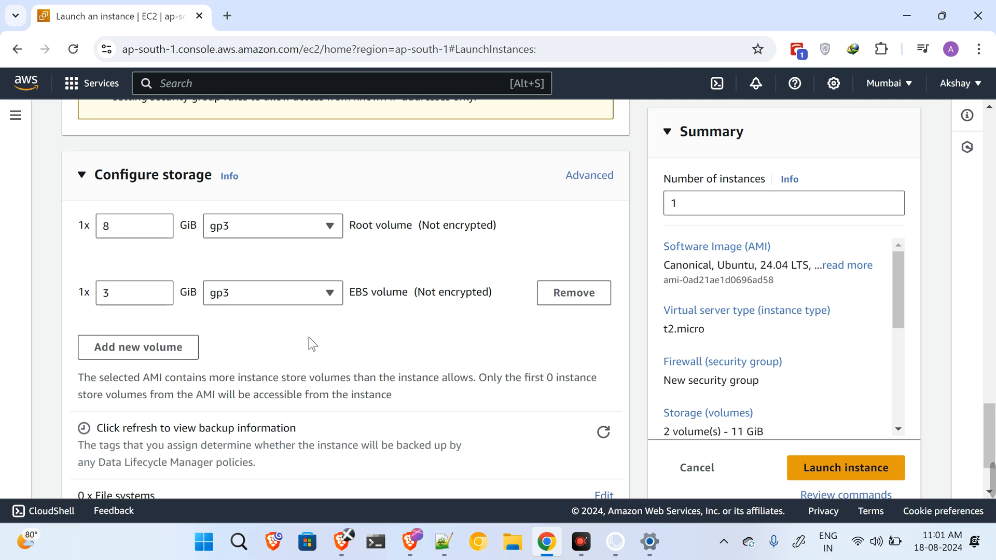
{"action": "left_click_drag", "start_coordinate": [402, 292], "coordinate": [348, 293]}
{"action": "left_click", "coordinate": [403, 296]}
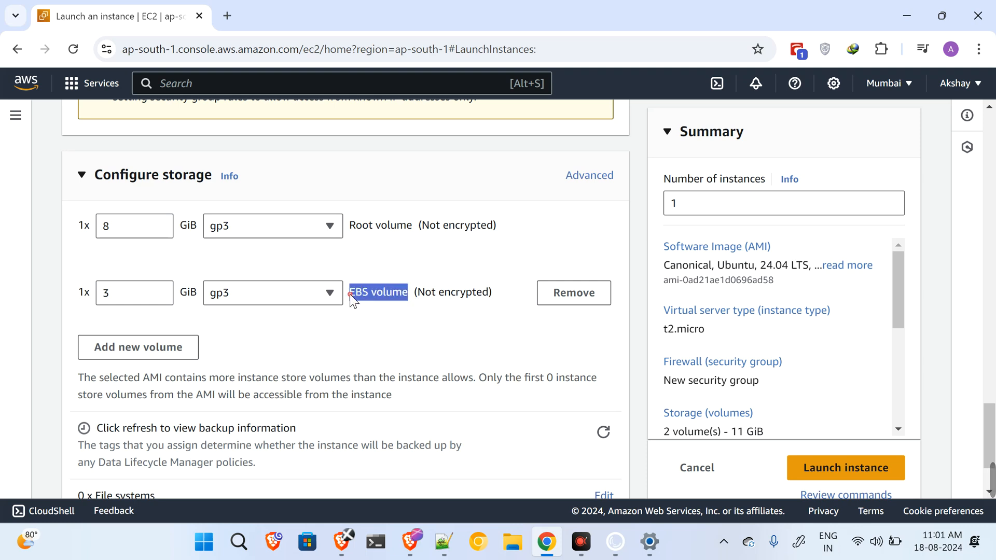
{"action": "left_click", "coordinate": [372, 321]}
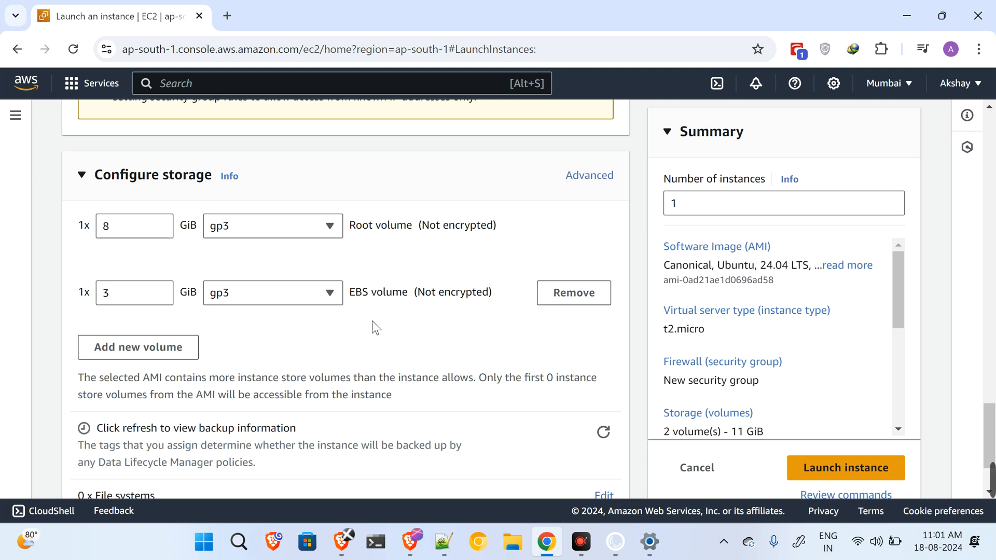
{"action": "scroll", "coordinate": [371, 321], "scroll_direction": "down", "scroll_amount": 2}
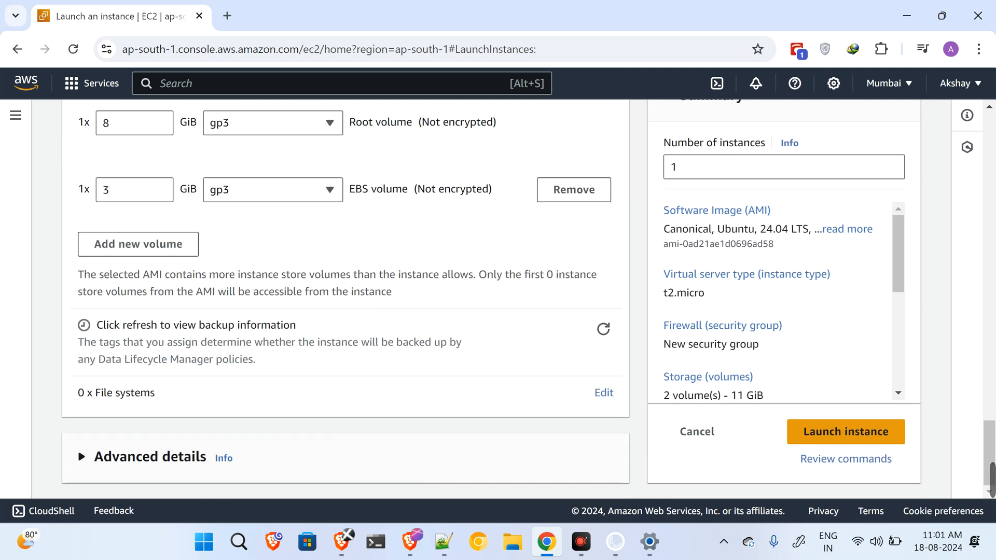
{"action": "scroll", "coordinate": [373, 285], "scroll_direction": "up", "scroll_amount": 4}
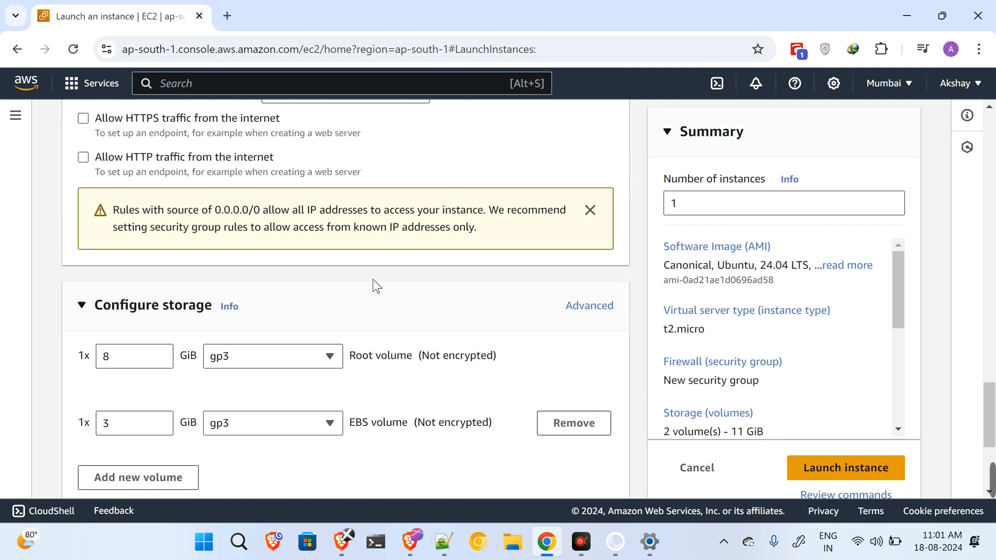
Step: Review the root and EBS volume settings and the rest of the launch form, including the key pair section
{"action": "scroll", "coordinate": [373, 284], "scroll_direction": "down", "scroll_amount": 1}
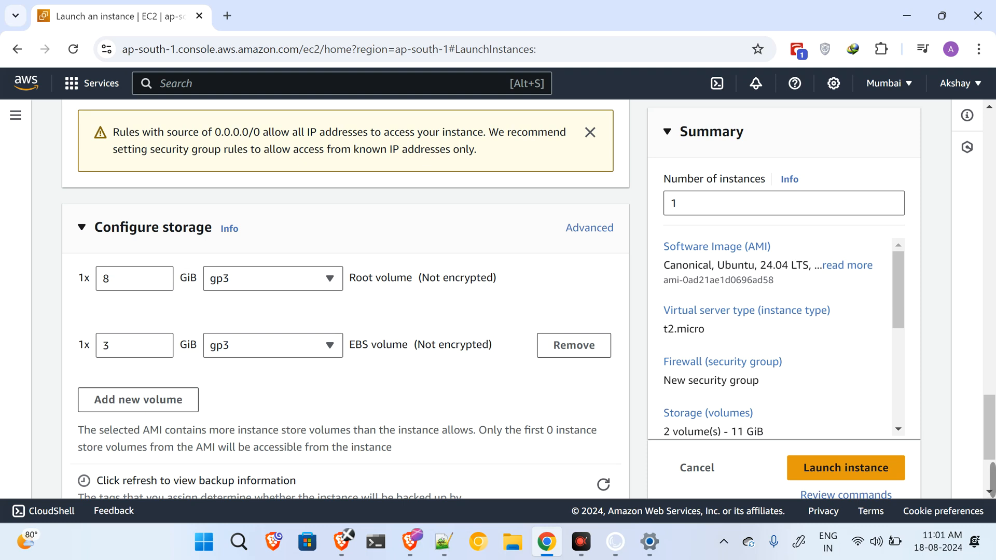
{"action": "left_click_drag", "start_coordinate": [413, 277], "coordinate": [349, 275]}
{"action": "left_click", "coordinate": [469, 321]}
{"action": "left_click_drag", "start_coordinate": [408, 344], "coordinate": [349, 345]}
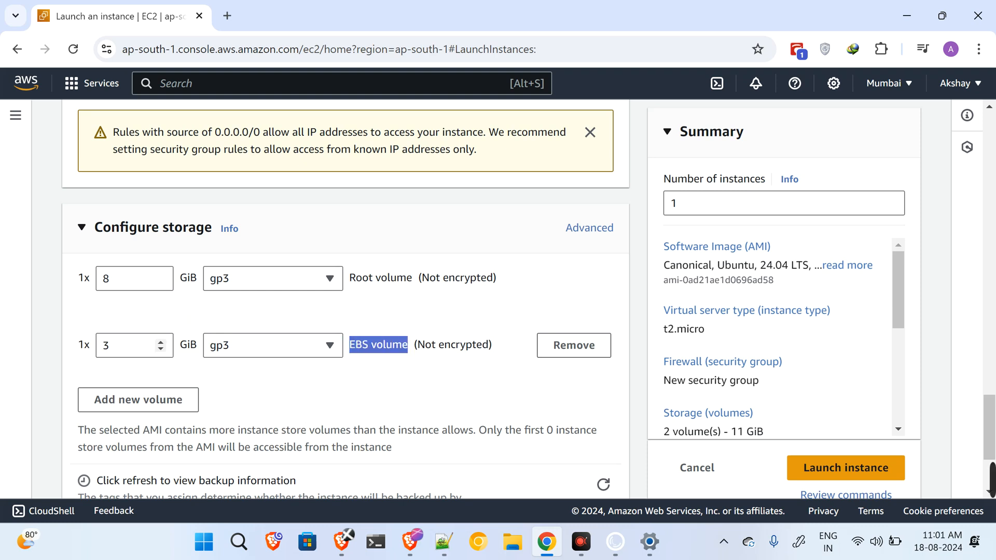
{"action": "scroll", "coordinate": [415, 376], "scroll_direction": "down", "scroll_amount": 3}
{"action": "scroll", "coordinate": [469, 378], "scroll_direction": "up", "scroll_amount": 9}
{"action": "scroll", "coordinate": [467, 373], "scroll_direction": "up", "scroll_amount": 14}
{"action": "scroll", "coordinate": [514, 367], "scroll_direction": "down", "scroll_amount": 6}
{"action": "scroll", "coordinate": [475, 349], "scroll_direction": "down", "scroll_amount": 17}
{"action": "scroll", "coordinate": [475, 348], "scroll_direction": "up", "scroll_amount": 13}
{"action": "scroll", "coordinate": [475, 349], "scroll_direction": "up", "scroll_amount": 3}
{"action": "scroll", "coordinate": [474, 349], "scroll_direction": "up", "scroll_amount": 2}
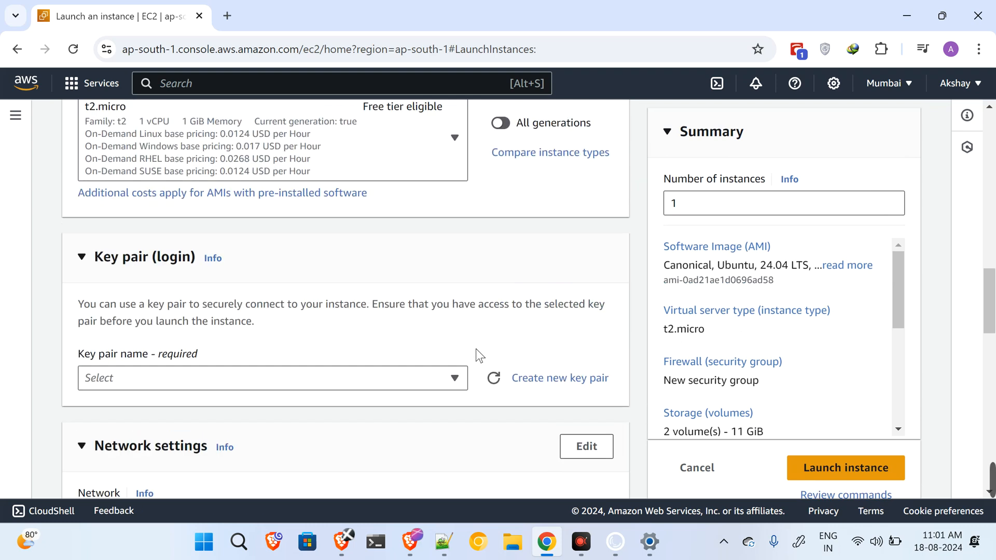
{"action": "scroll", "coordinate": [475, 349], "scroll_direction": "down", "scroll_amount": 2}
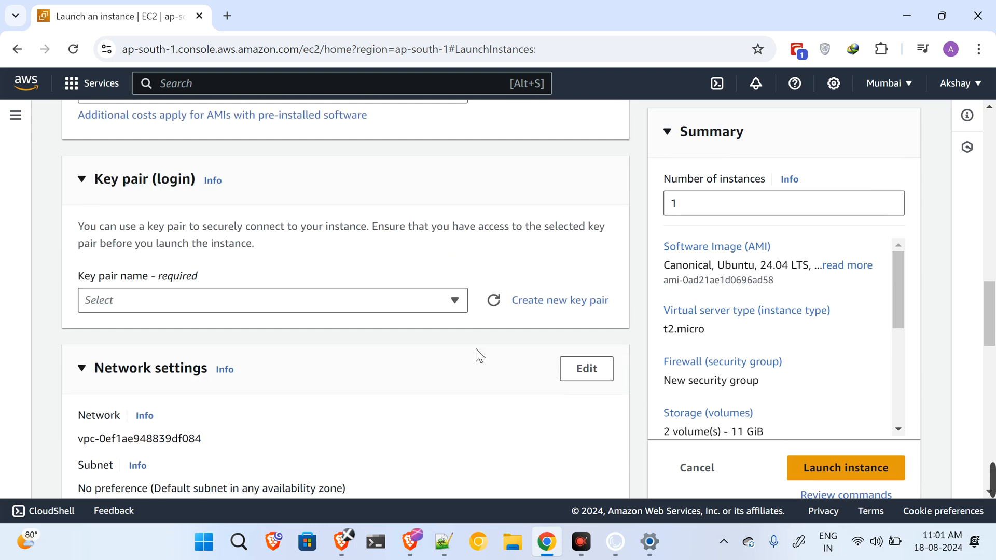
Step: Check the key pair choices without selecting one and try to launch the instance
{"action": "left_click", "coordinate": [452, 302]}
{"action": "left_click", "coordinate": [453, 305]}
{"action": "scroll", "coordinate": [495, 355], "scroll_direction": "down", "scroll_amount": 10}
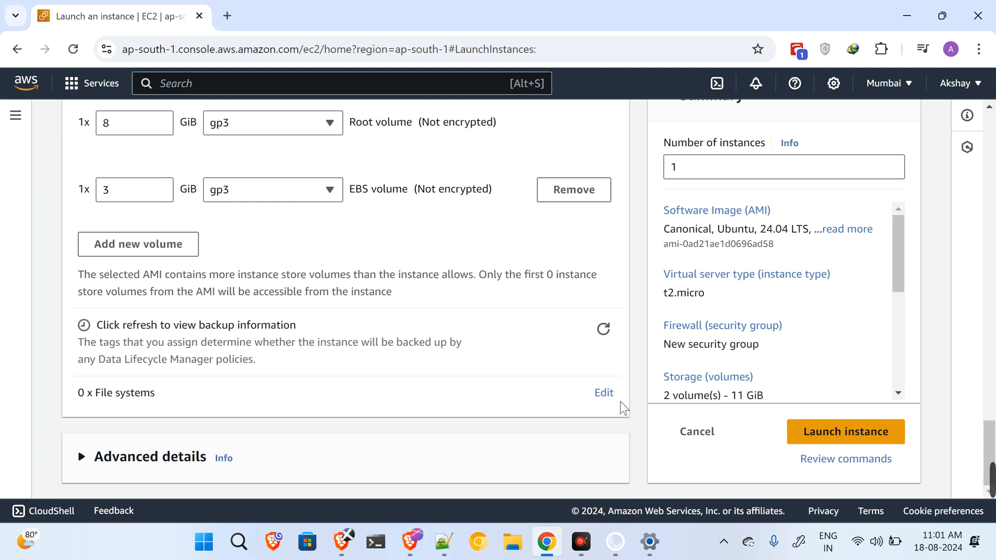
{"action": "left_click", "coordinate": [848, 440]}
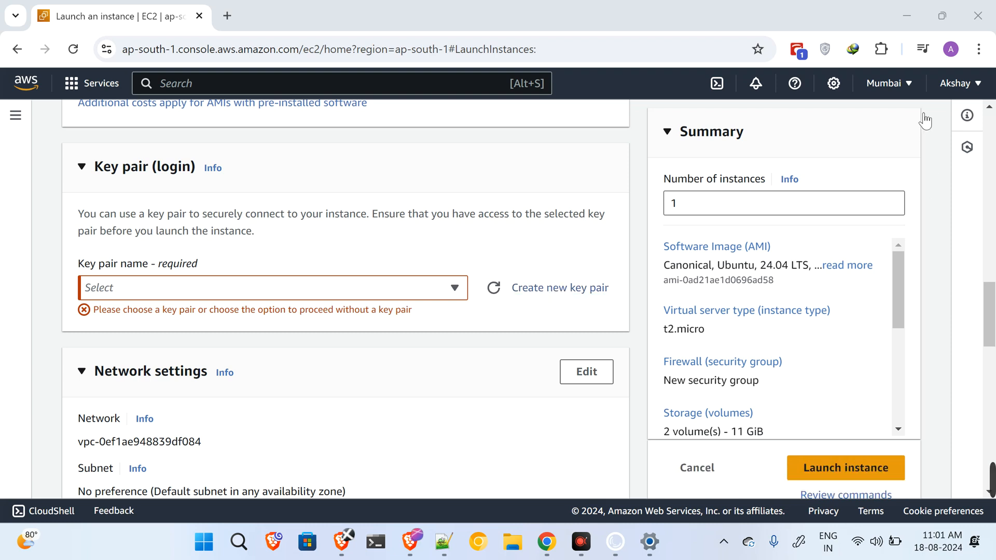
Step: Create a new RSA key pair named ECS-key-pair with the .pem private key format for the instance
{"action": "left_click", "coordinate": [548, 288]}
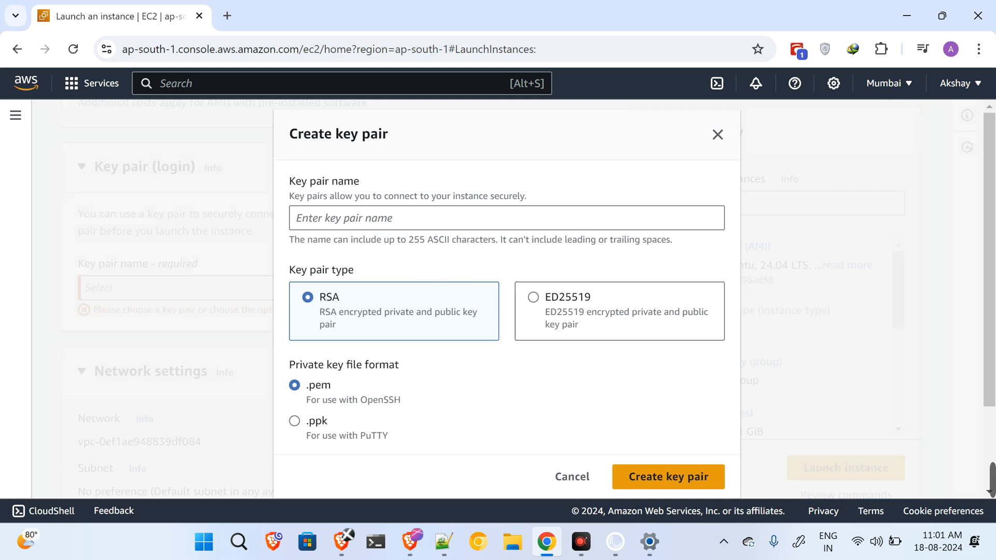
{"action": "left_click", "coordinate": [356, 220]}
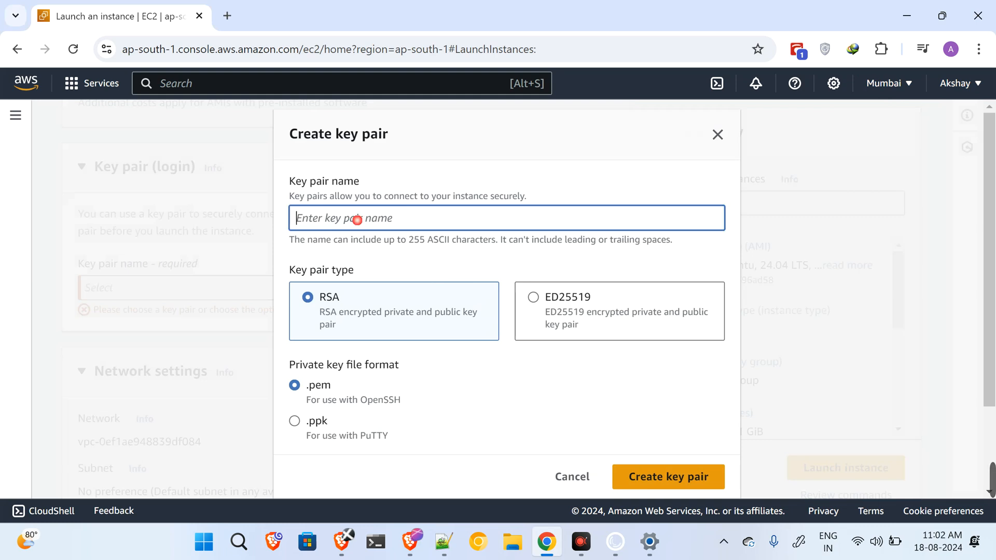
{"action": "type", "text": "ECS"}
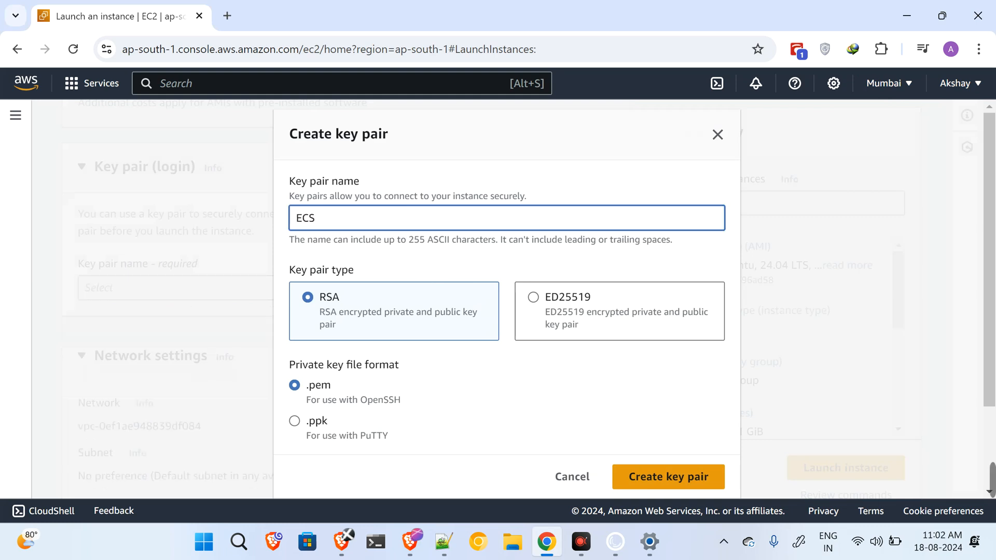
{"action": "type", "text": "-key-pair-"}
{"action": "scroll", "coordinate": [405, 278], "scroll_direction": "down", "scroll_amount": 2}
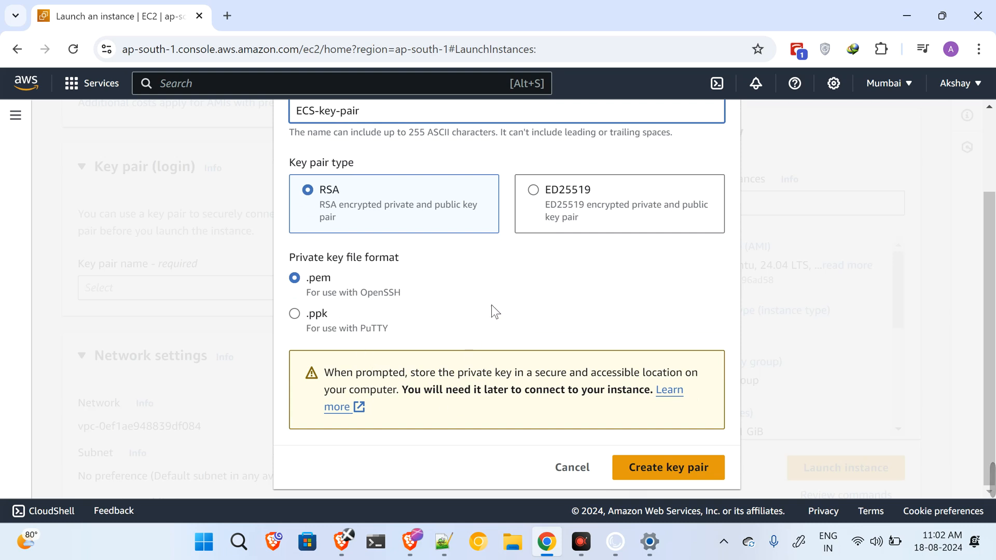
{"action": "left_click", "coordinate": [657, 476]}
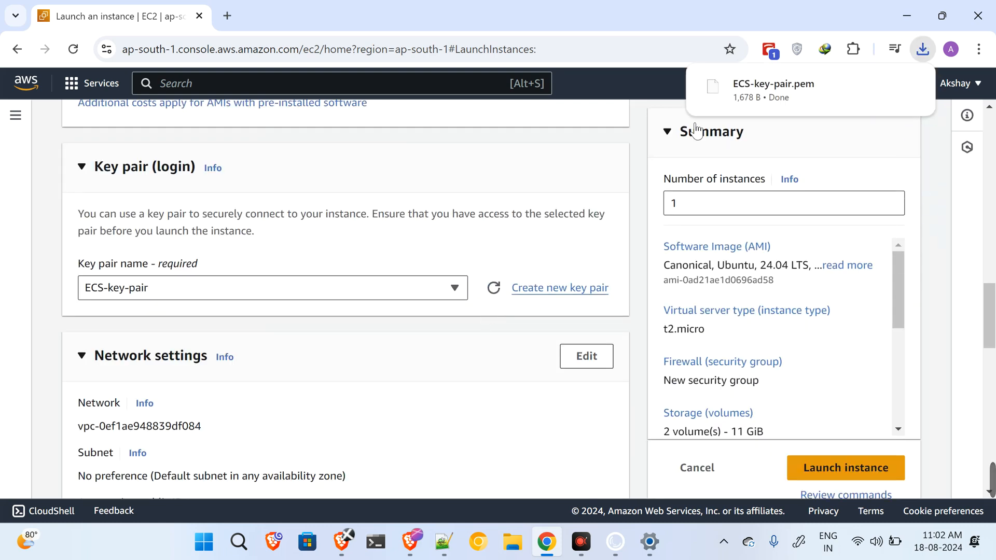
{"action": "mouse_move", "coordinate": [800, 93]}
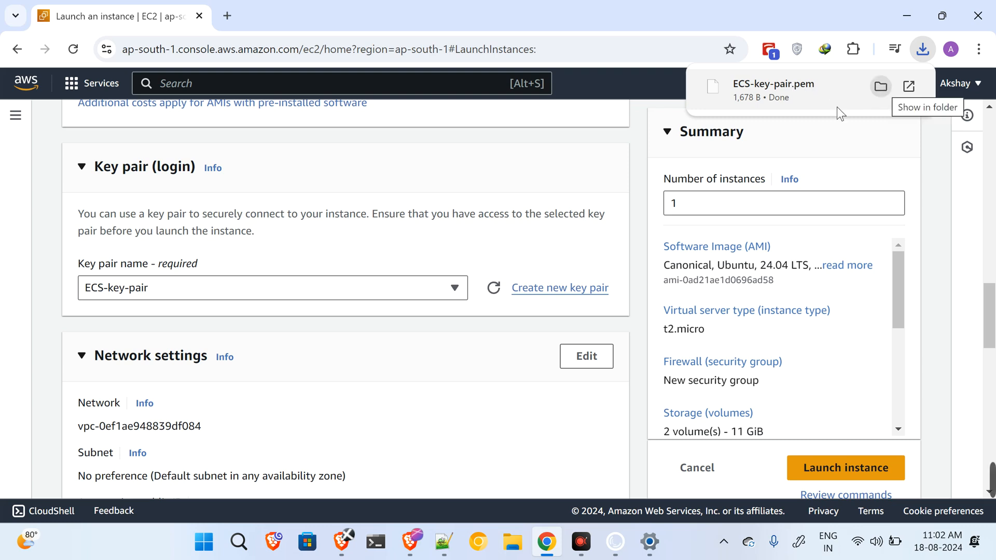
Step: Launch the instance and open its entry in the instances list through the new instance ID
{"action": "scroll", "coordinate": [596, 278], "scroll_direction": "down", "scroll_amount": 10}
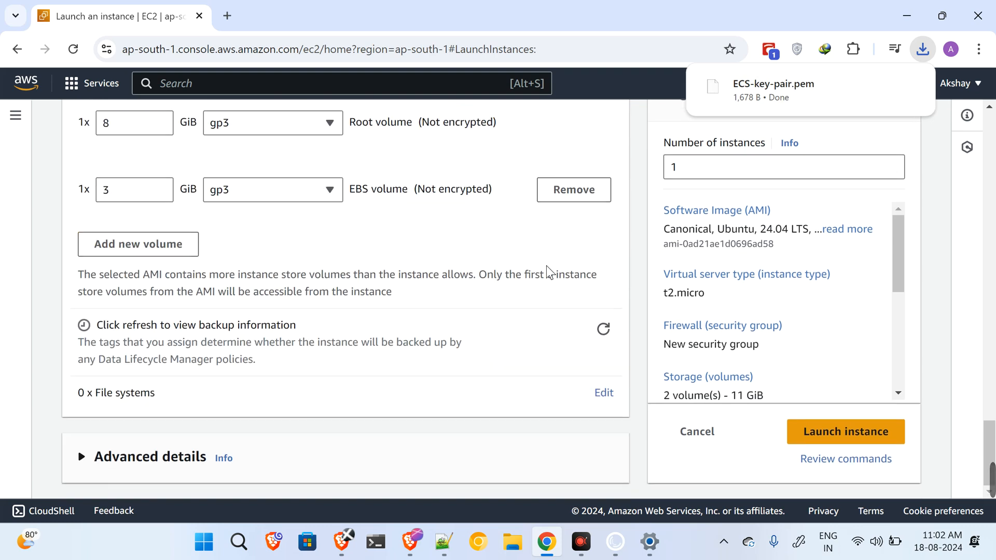
{"action": "left_click", "coordinate": [838, 421]}
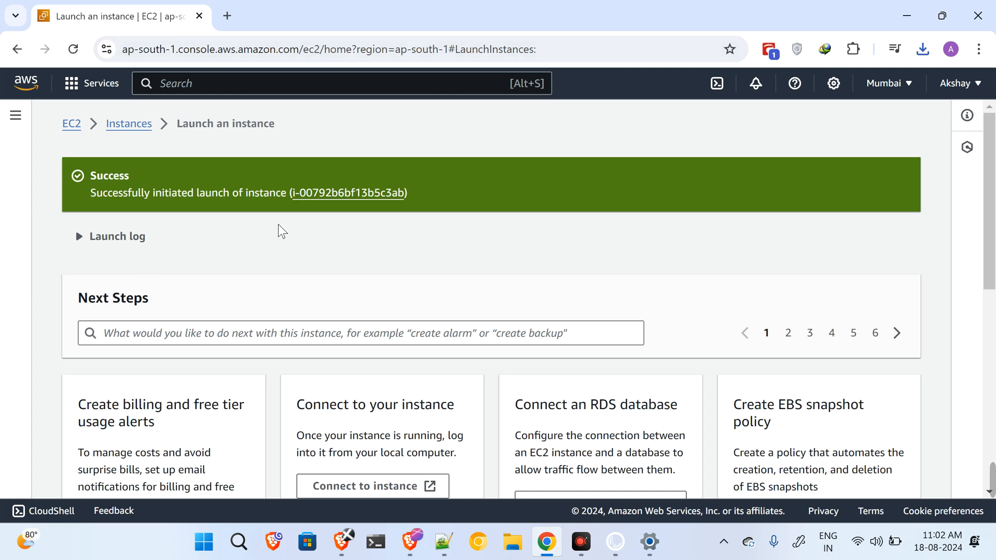
{"action": "scroll", "coordinate": [411, 260], "scroll_direction": "down", "scroll_amount": 9}
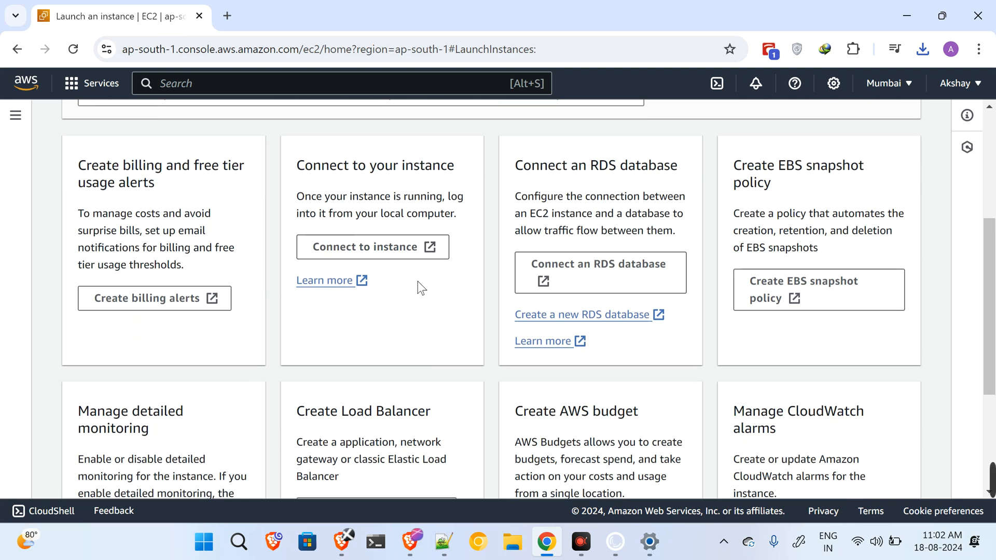
{"action": "scroll", "coordinate": [493, 272], "scroll_direction": "up", "scroll_amount": 9}
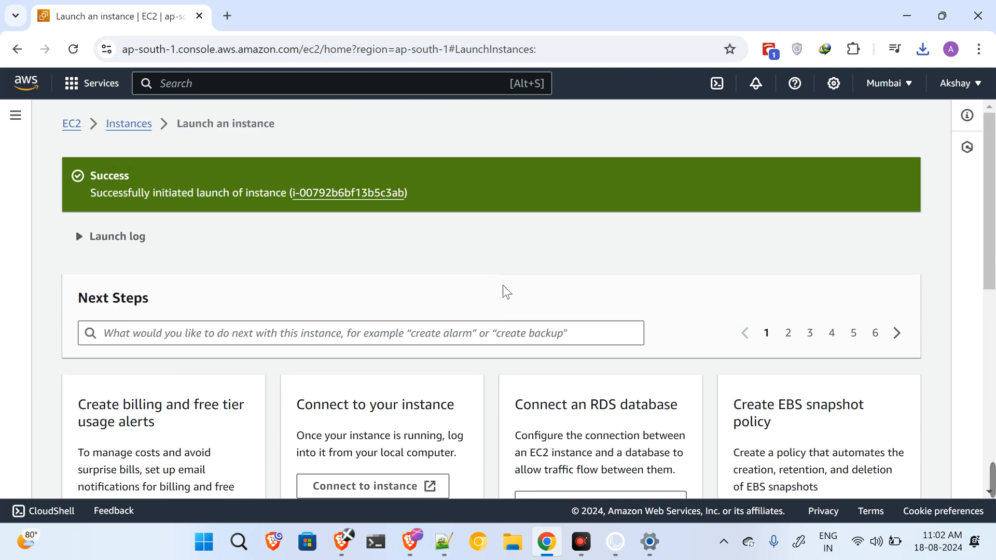
{"action": "left_click", "coordinate": [337, 202]}
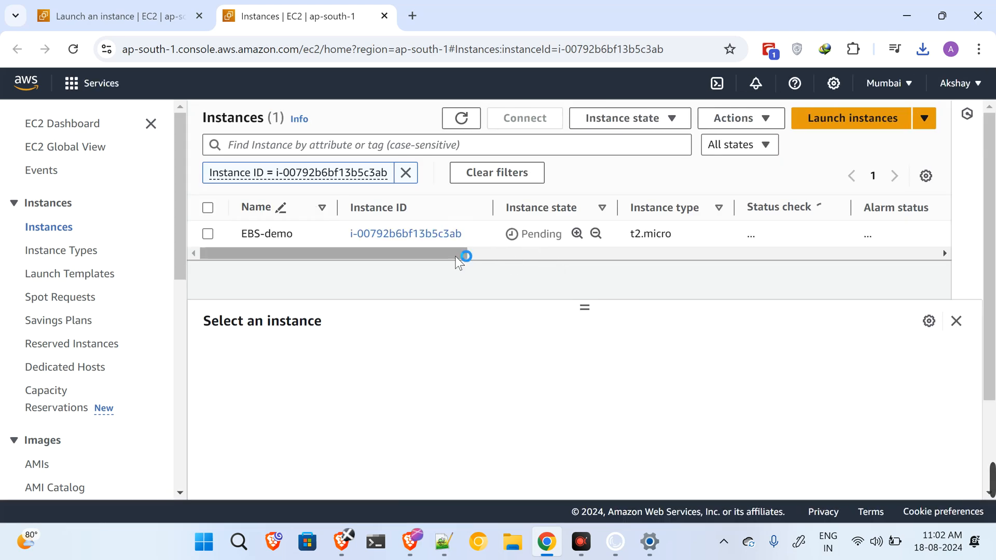
Step: Refresh the instances list to check the state of the EBS-demo instance
{"action": "left_click", "coordinate": [472, 126]}
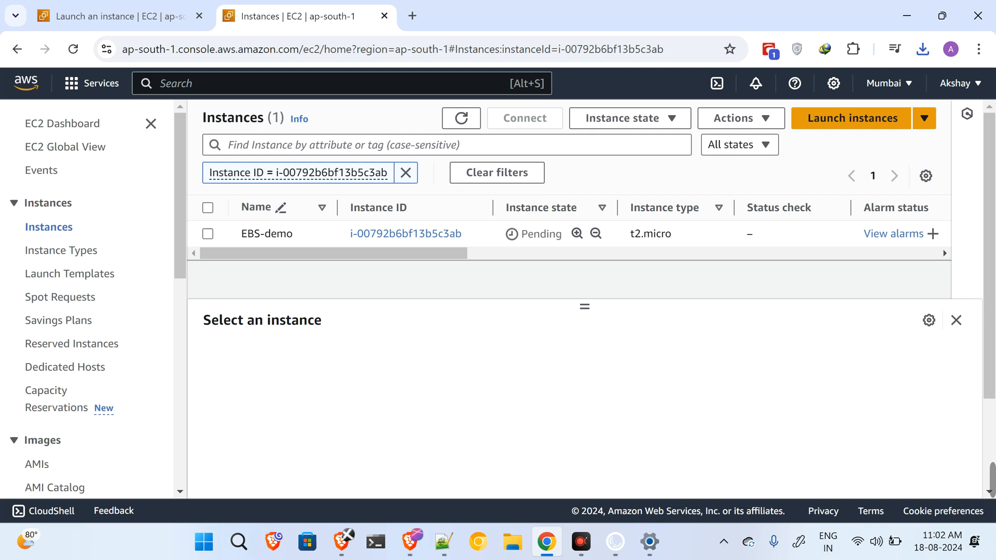
{"action": "mouse_move", "coordinate": [990, 478]}
{"action": "left_click", "coordinate": [650, 484]}
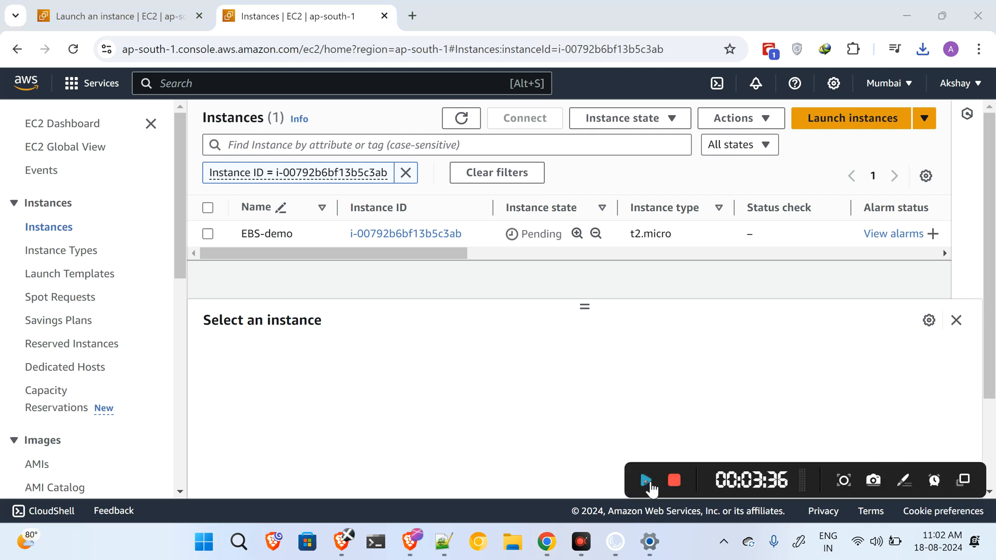
{"action": "left_click", "coordinate": [463, 118]}
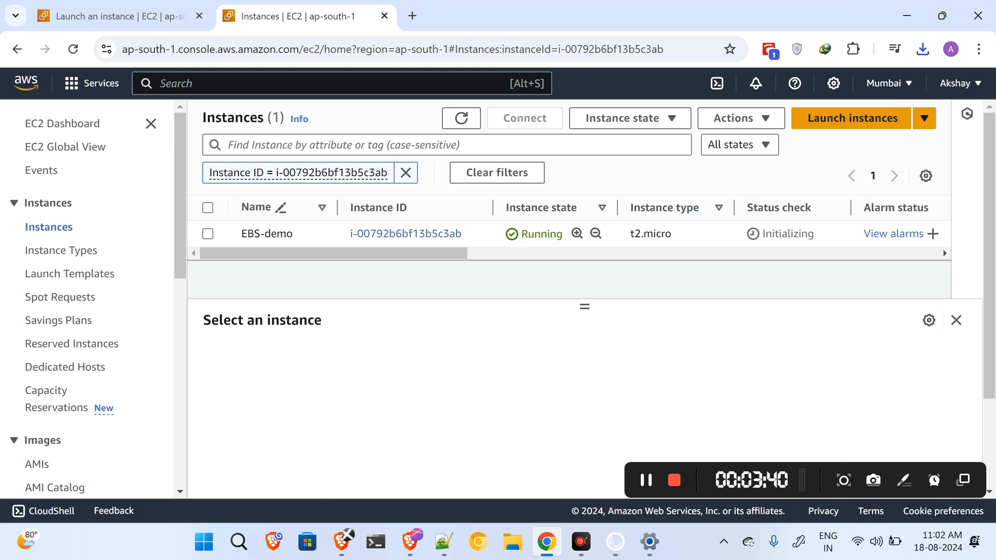
Step: Open the list of Elastic Block Store volumes
{"action": "scroll", "coordinate": [98, 267], "scroll_direction": "down", "scroll_amount": 3}
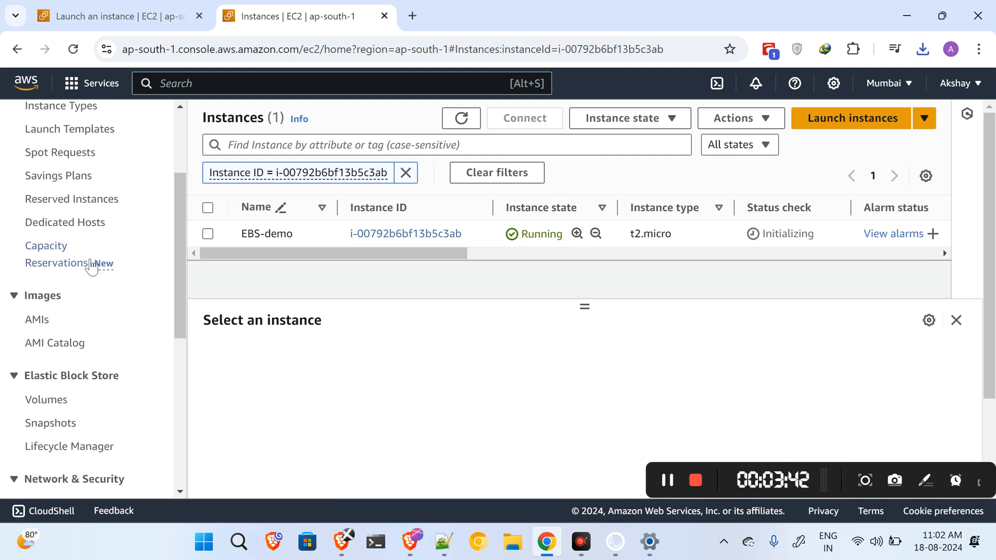
{"action": "scroll", "coordinate": [53, 235], "scroll_direction": "down", "scroll_amount": 4}
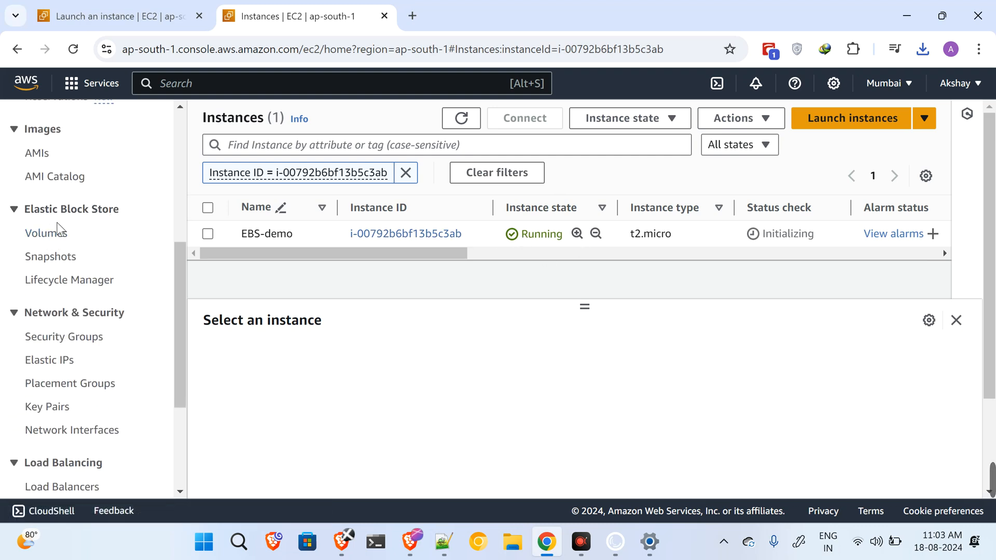
{"action": "left_click", "coordinate": [47, 233]}
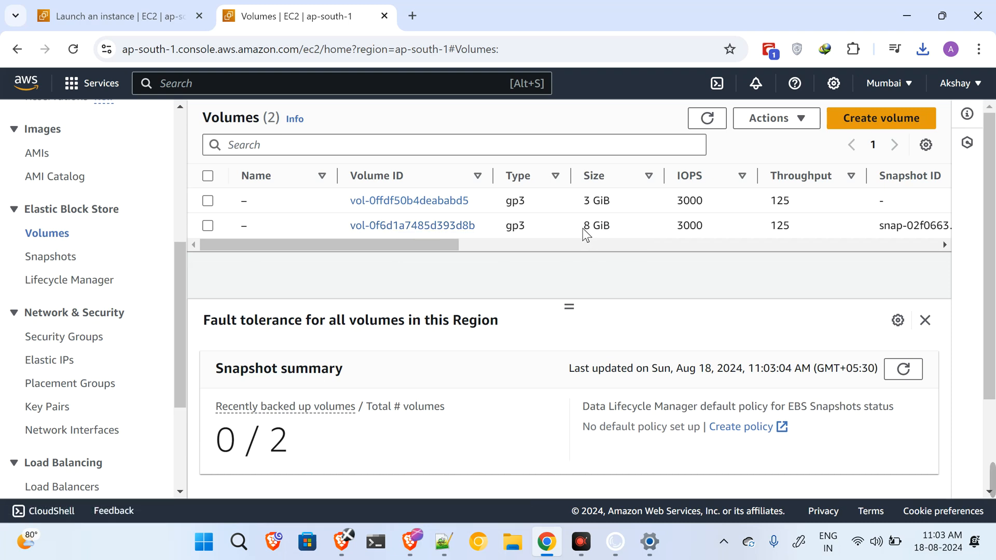
Step: Examine the sizes, volume states and attached resources of the two volumes, selecting the 3 GiB one
{"action": "left_click", "coordinate": [627, 229]}
{"action": "left_click_drag", "start_coordinate": [622, 200], "coordinate": [569, 206]}
{"action": "left_click", "coordinate": [629, 200]}
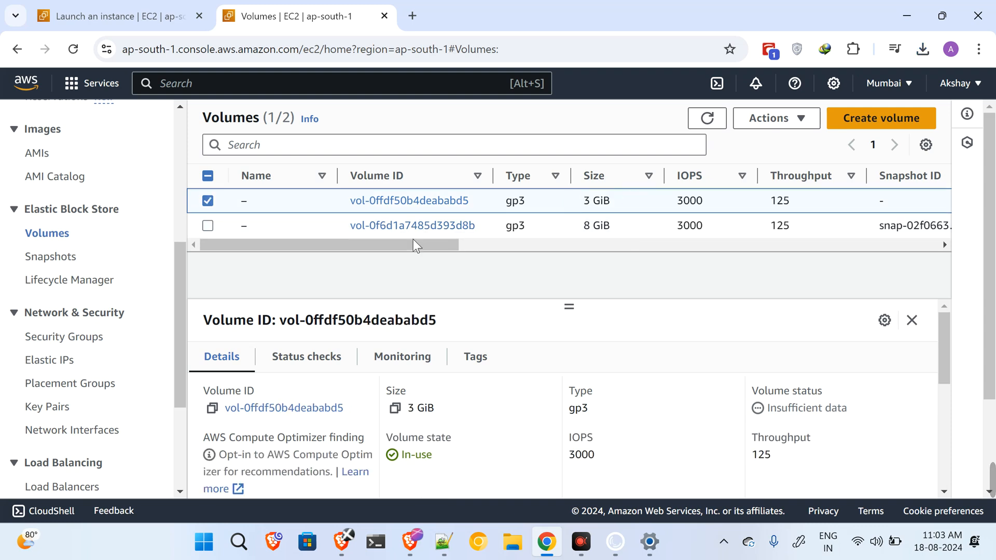
{"action": "left_click_drag", "start_coordinate": [430, 246], "coordinate": [653, 267]}
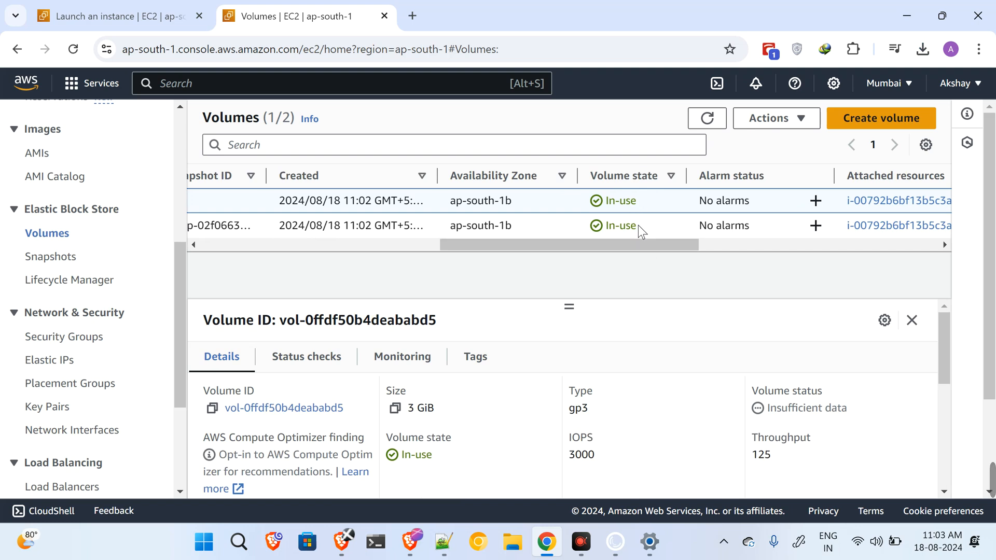
{"action": "left_click_drag", "start_coordinate": [642, 244], "coordinate": [373, 267]}
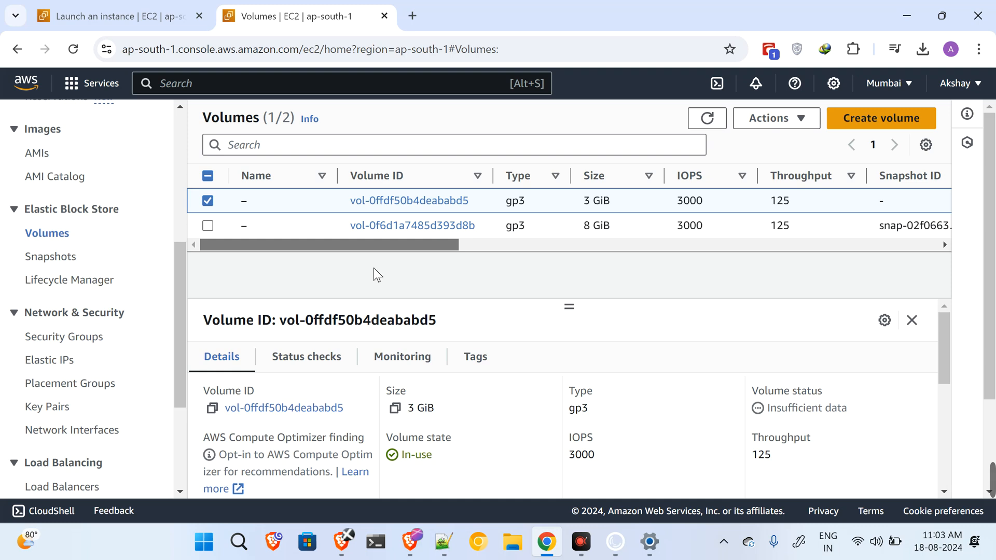
Step: Start creating a new EBS volume and set its volume type to General Purpose SSD (gp2)
{"action": "scroll", "coordinate": [114, 306], "scroll_direction": "down", "scroll_amount": 4}
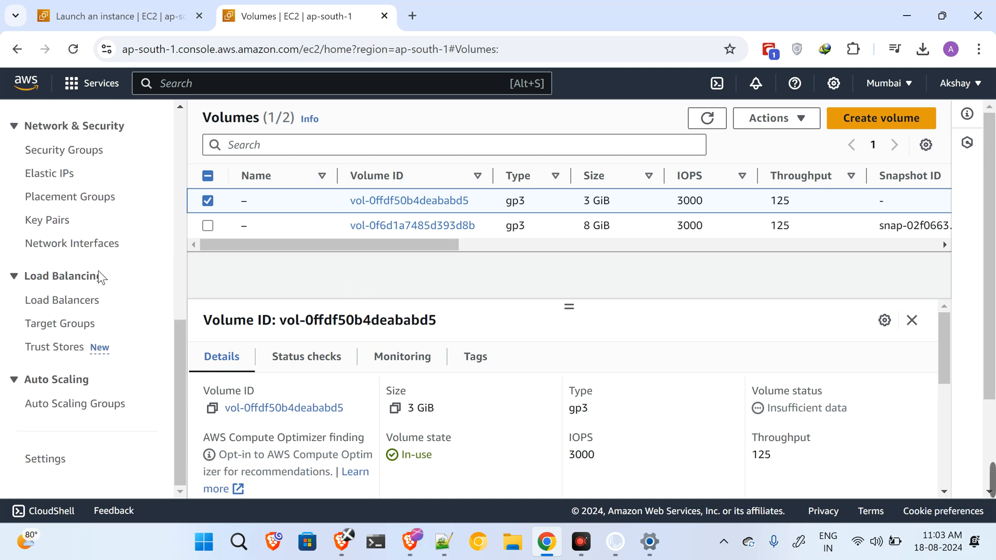
{"action": "scroll", "coordinate": [98, 272], "scroll_direction": "up", "scroll_amount": 8}
{"action": "scroll", "coordinate": [145, 254], "scroll_direction": "down", "scroll_amount": 1}
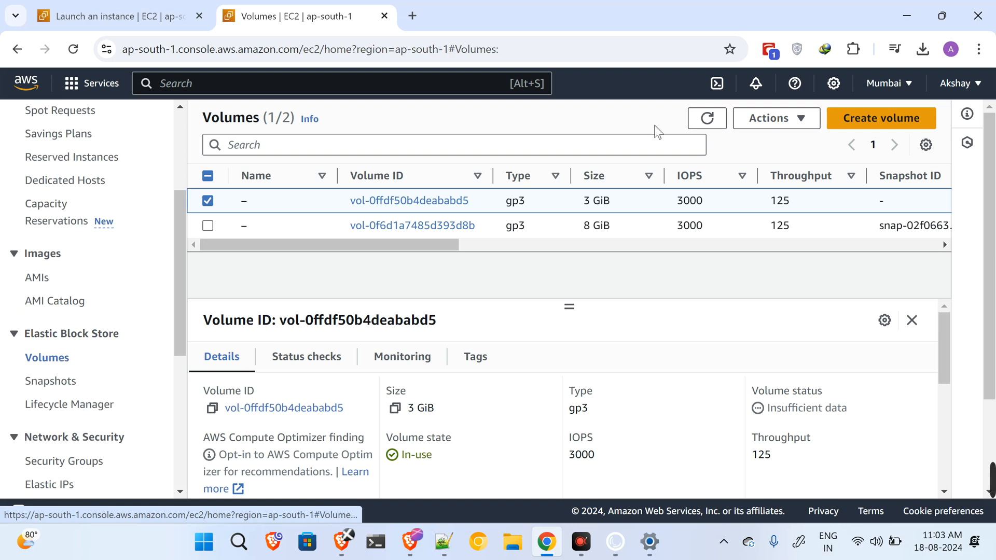
{"action": "left_click", "coordinate": [898, 118]}
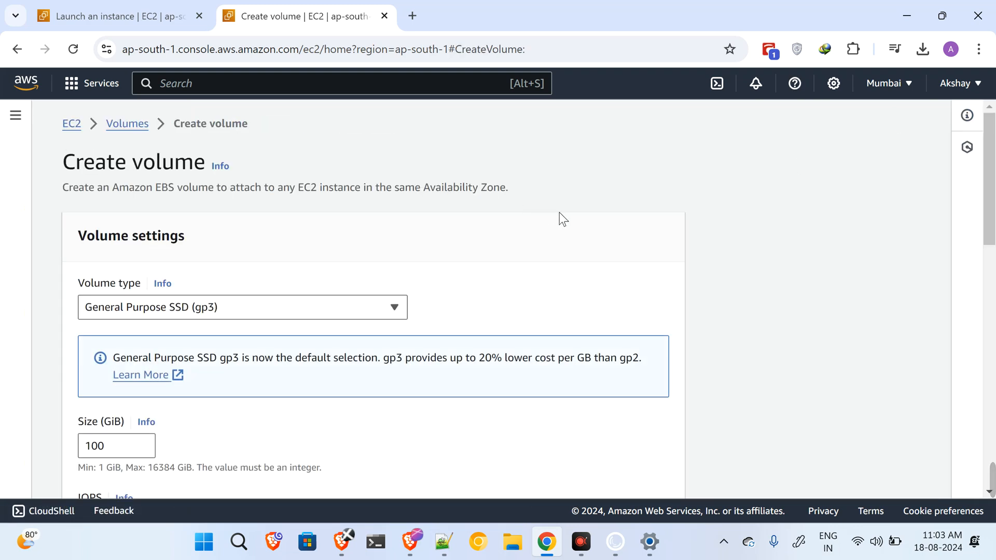
{"action": "scroll", "coordinate": [558, 215], "scroll_direction": "down", "scroll_amount": 3}
{"action": "scroll", "coordinate": [556, 215], "scroll_direction": "up", "scroll_amount": 1}
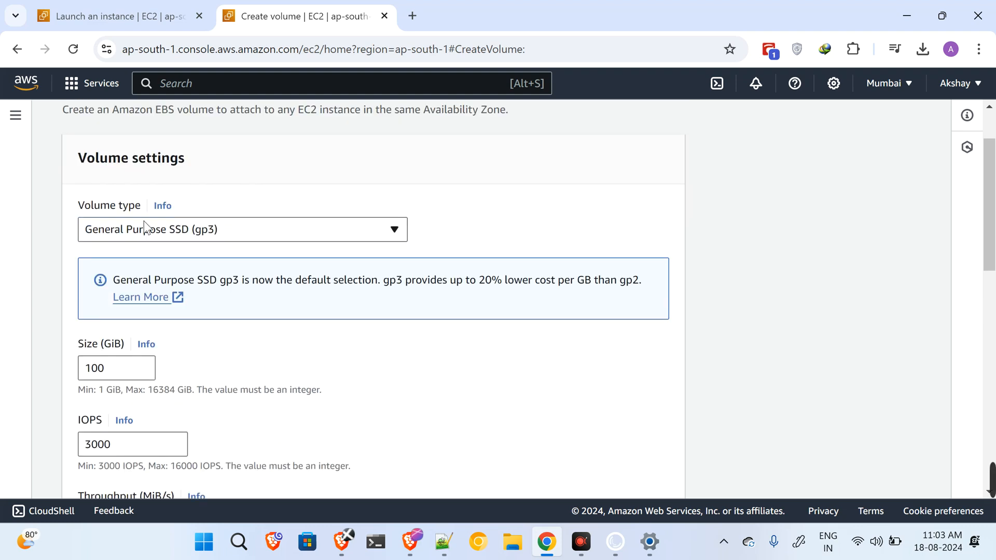
{"action": "left_click", "coordinate": [249, 237]}
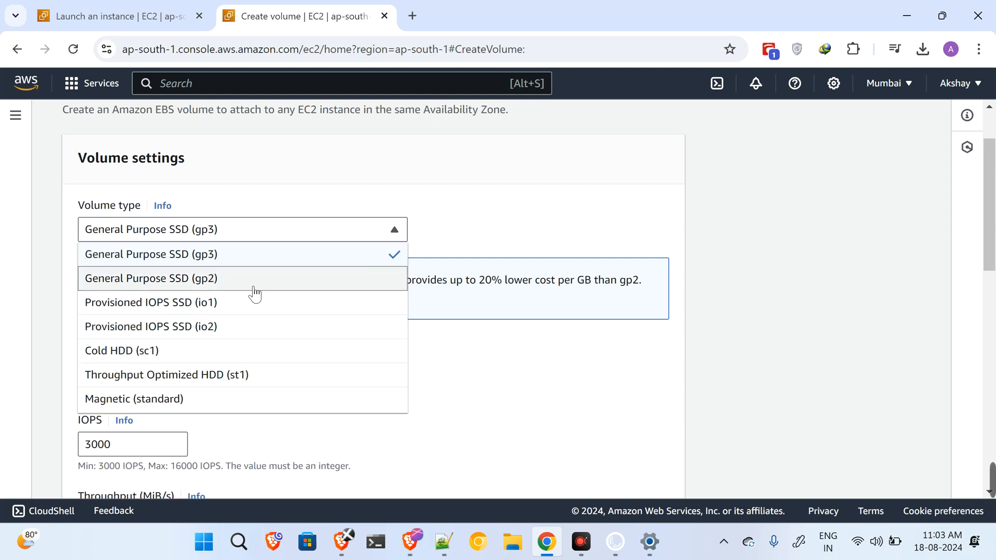
{"action": "left_click", "coordinate": [278, 280]}
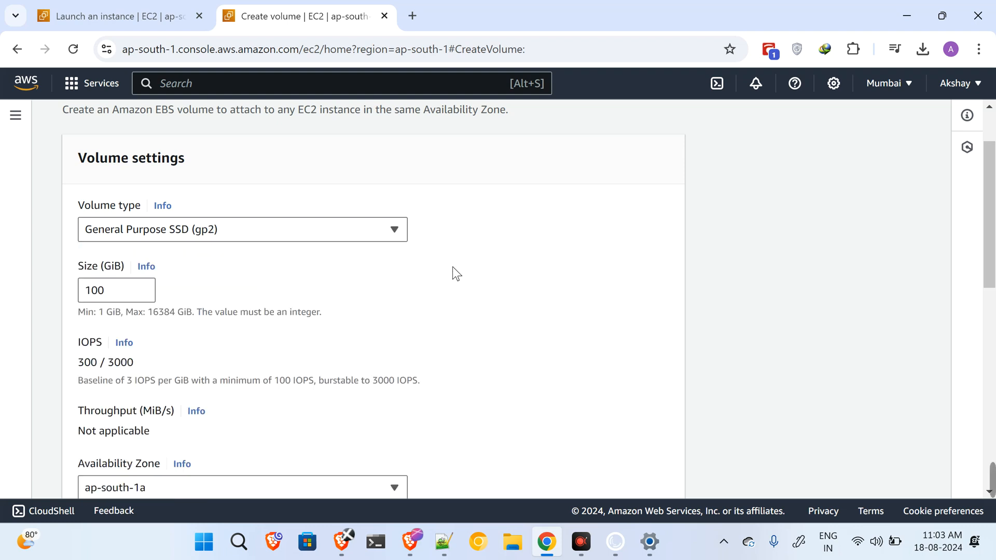
Step: Set the new volume's size to 2 GiB
{"action": "double_click", "coordinate": [100, 290]}
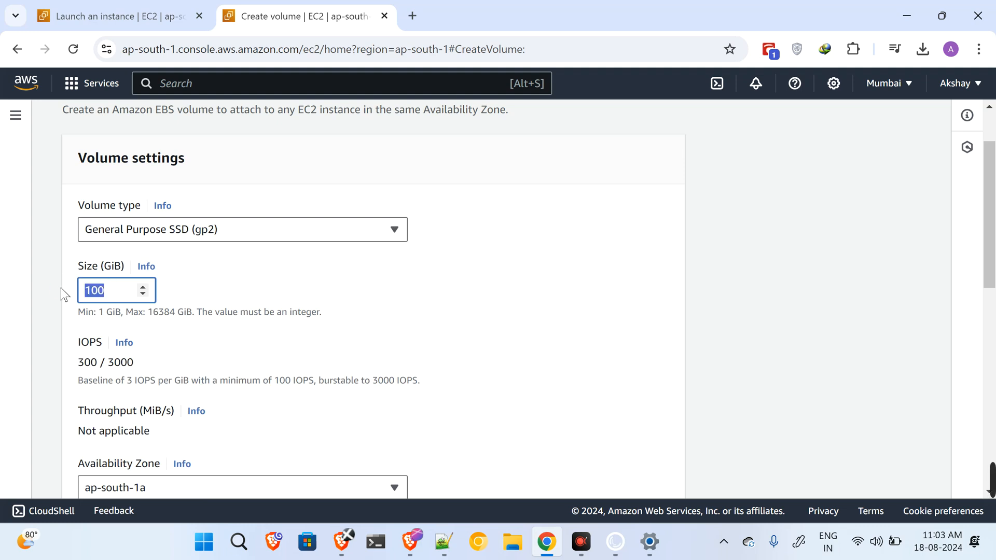
{"action": "type", "text": "2"}
{"action": "left_click", "coordinate": [464, 342]}
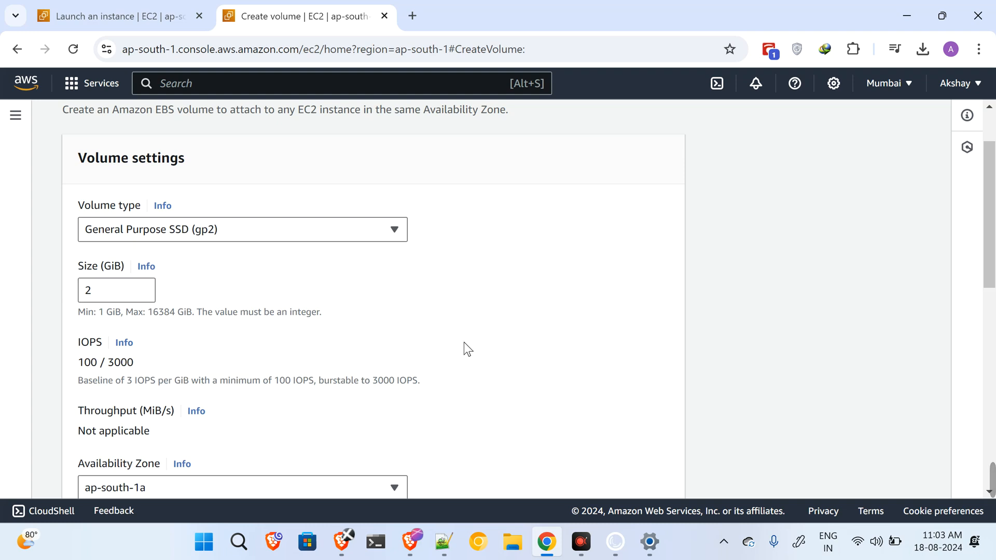
{"action": "scroll", "coordinate": [469, 297], "scroll_direction": "down", "scroll_amount": 3}
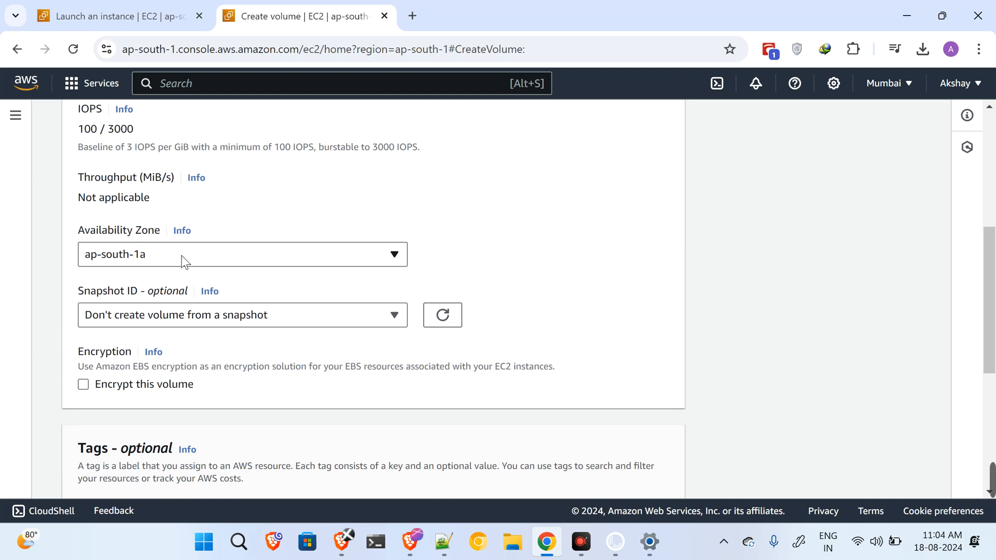
Step: Check the console's list of regions and choose ap-south-1a as the new volume's Availability Zone
{"action": "left_click", "coordinate": [132, 15]}
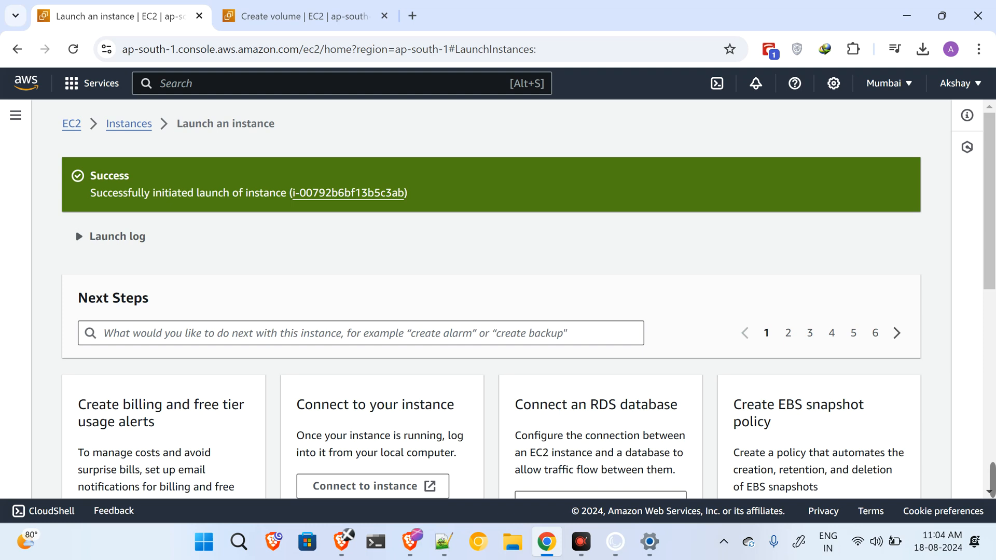
{"action": "left_click", "coordinate": [887, 83]}
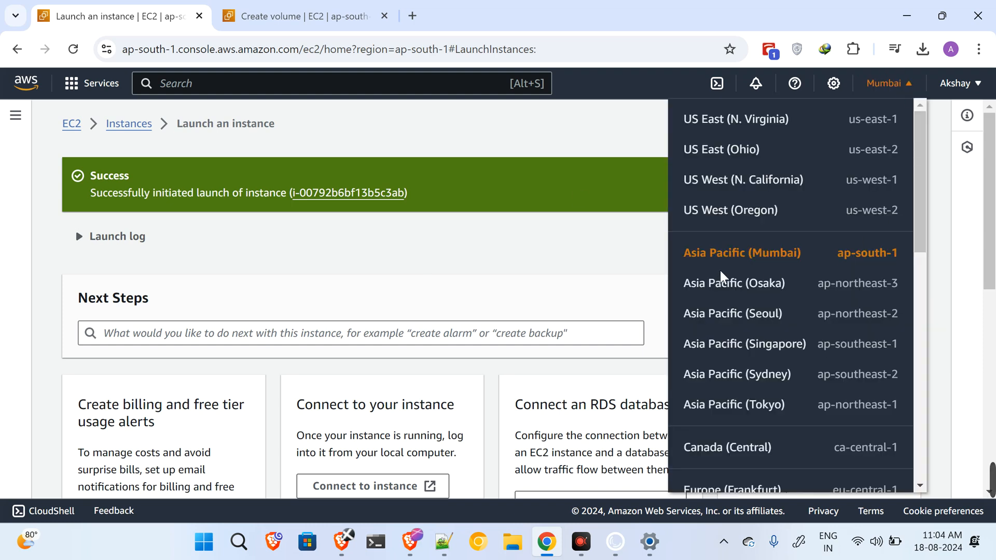
{"action": "left_click", "coordinate": [303, 15]}
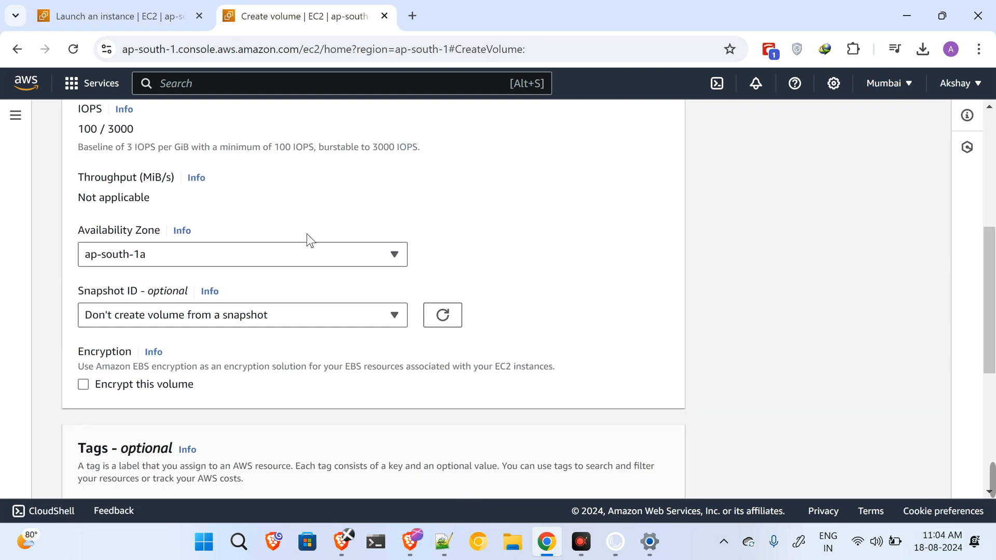
{"action": "left_click", "coordinate": [352, 258]}
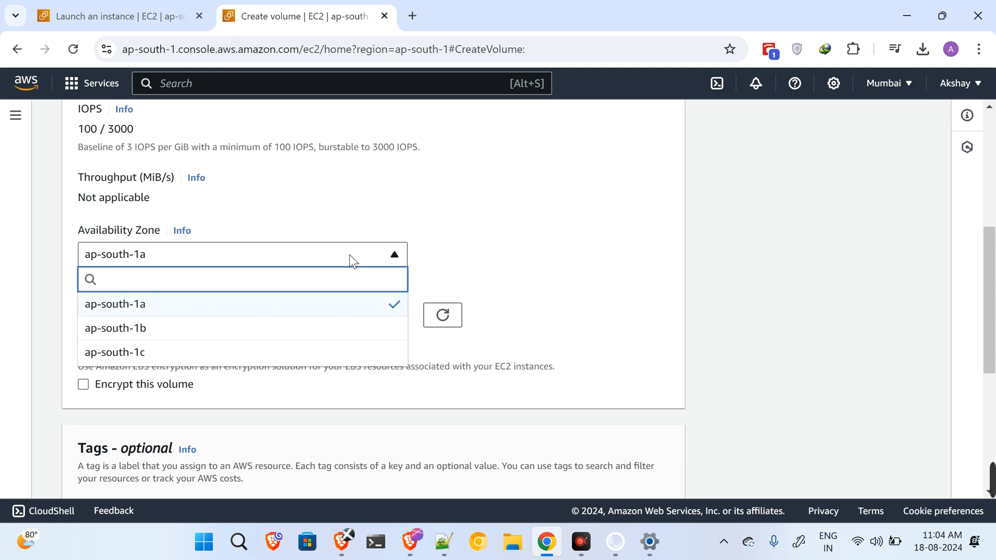
{"action": "left_click", "coordinate": [173, 311]}
Step: Review the volume settings and create the 2 GiB gp2 volume without a snapshot, encryption or tags
{"action": "scroll", "coordinate": [497, 202], "scroll_direction": "up", "scroll_amount": 5}
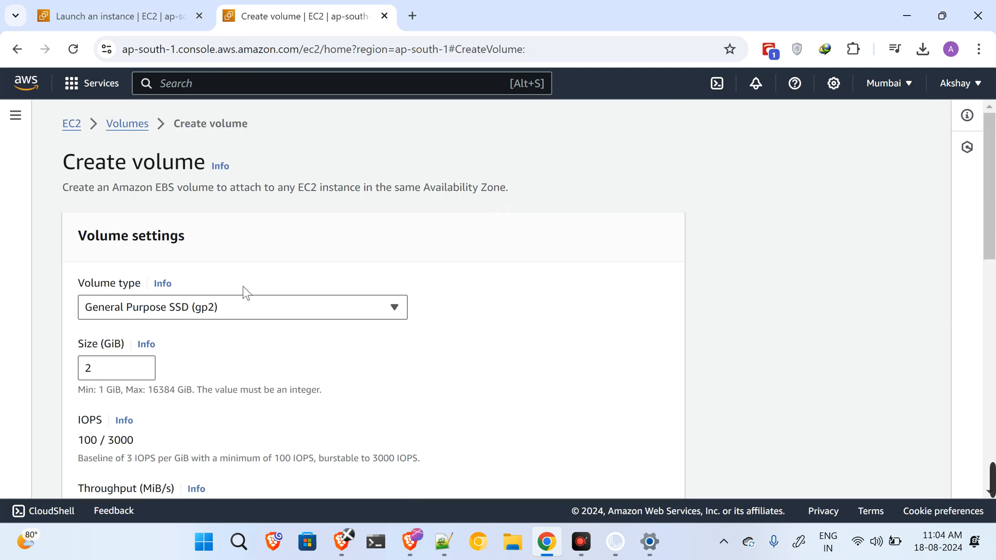
{"action": "scroll", "coordinate": [247, 259], "scroll_direction": "down", "scroll_amount": 7}
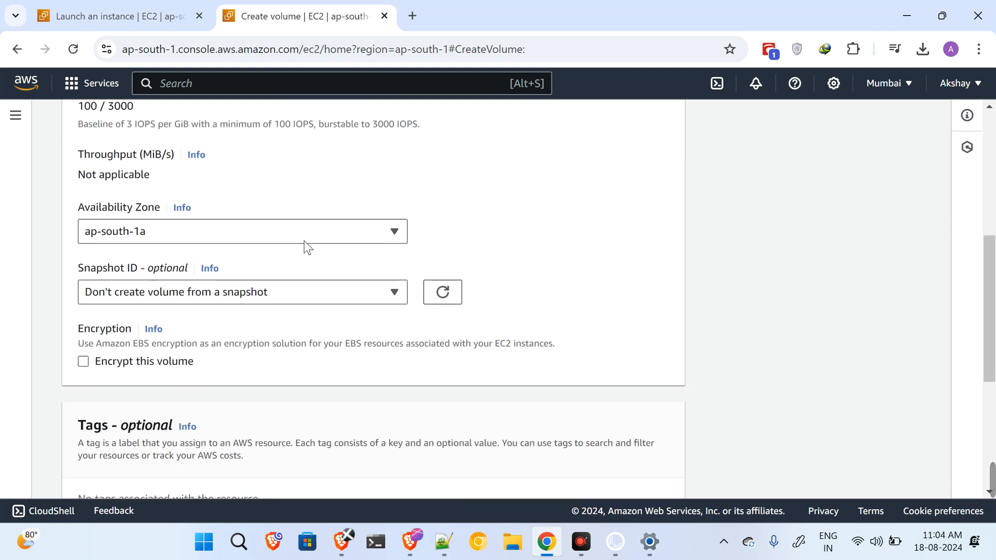
{"action": "scroll", "coordinate": [304, 240], "scroll_direction": "down", "scroll_amount": 4}
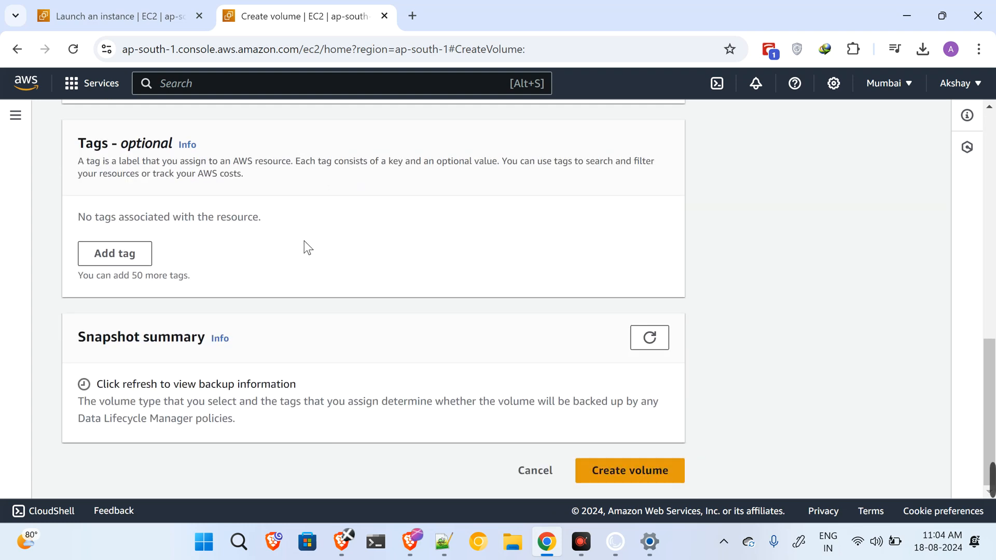
{"action": "scroll", "coordinate": [460, 332], "scroll_direction": "up", "scroll_amount": 5}
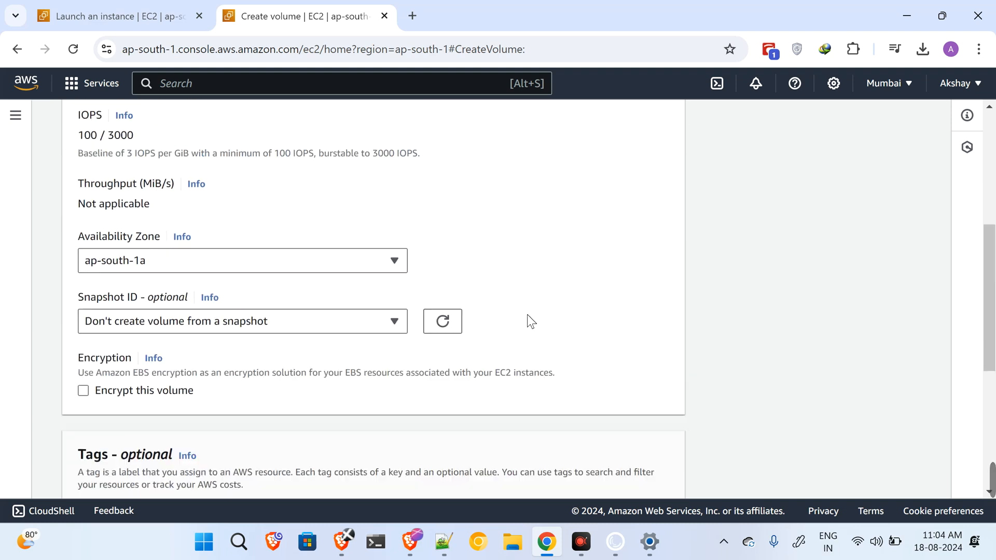
{"action": "scroll", "coordinate": [527, 315], "scroll_direction": "up", "scroll_amount": 4}
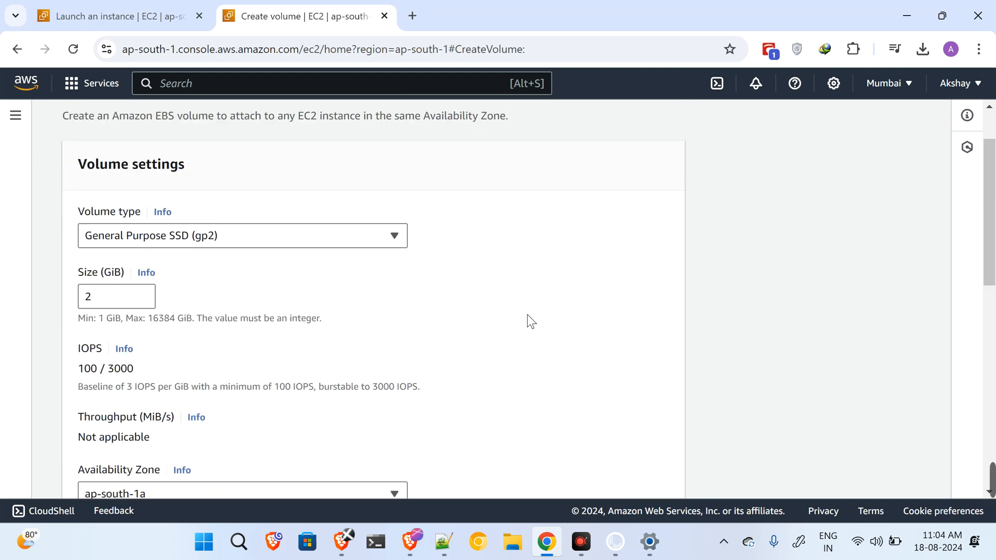
{"action": "scroll", "coordinate": [524, 311], "scroll_direction": "up", "scroll_amount": 1}
{"action": "scroll", "coordinate": [523, 304], "scroll_direction": "down", "scroll_amount": 6}
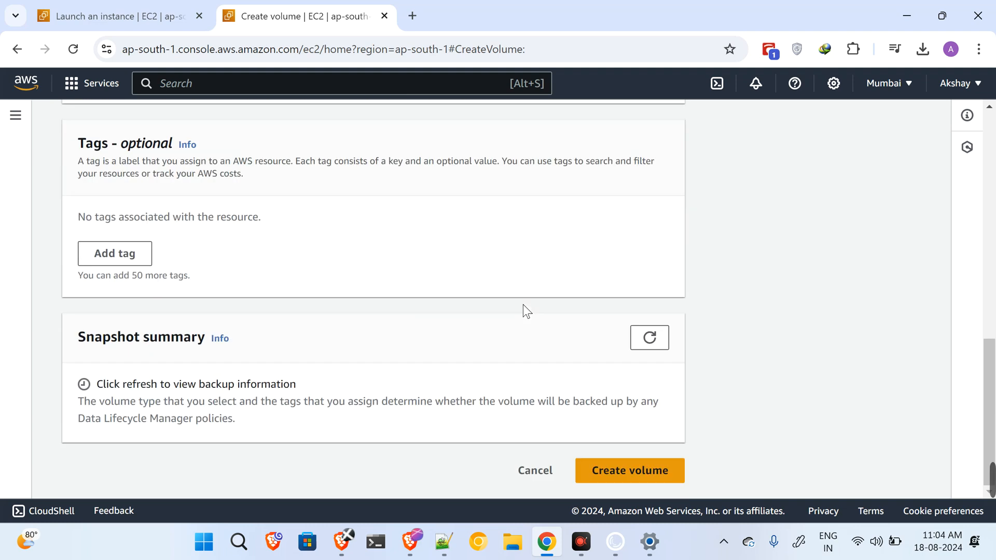
{"action": "left_click", "coordinate": [620, 469]}
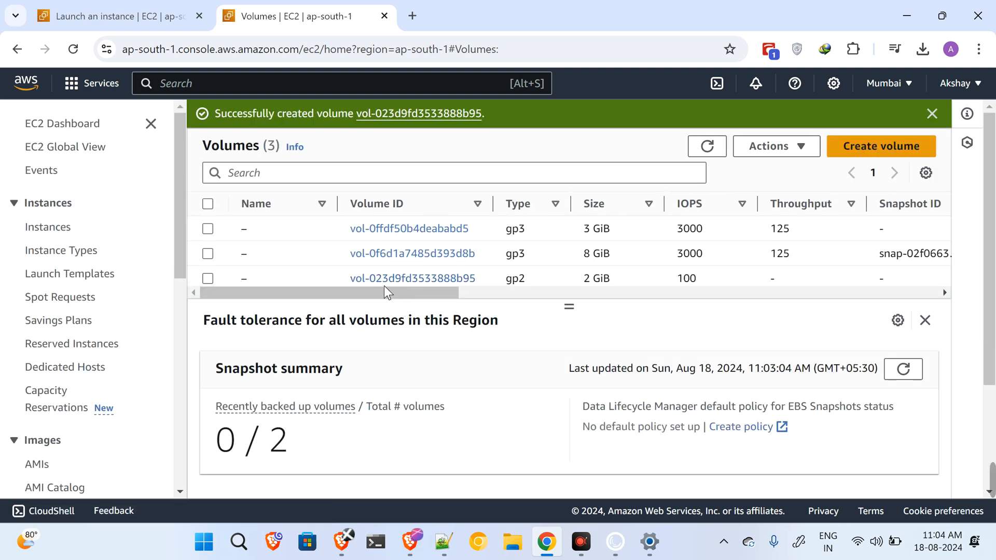
Step: Check the new 2 GiB volume's Availability Zone and volume state, and refresh the volume list
{"action": "left_click_drag", "start_coordinate": [382, 283], "coordinate": [505, 300]}
{"action": "left_click", "coordinate": [488, 295]}
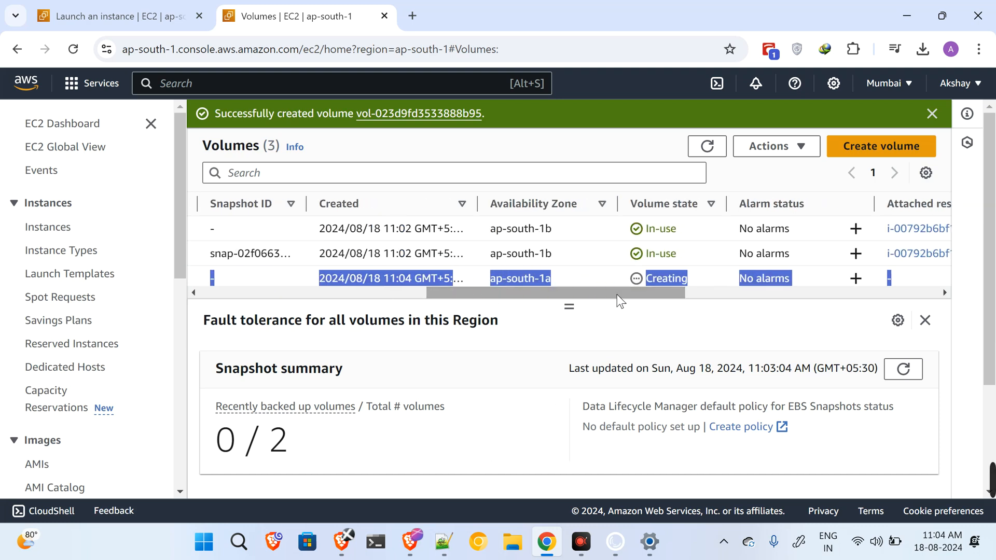
{"action": "left_click", "coordinate": [657, 335]}
{"action": "left_click", "coordinate": [707, 145]}
{"action": "left_click_drag", "start_coordinate": [636, 296], "coordinate": [262, 293]}
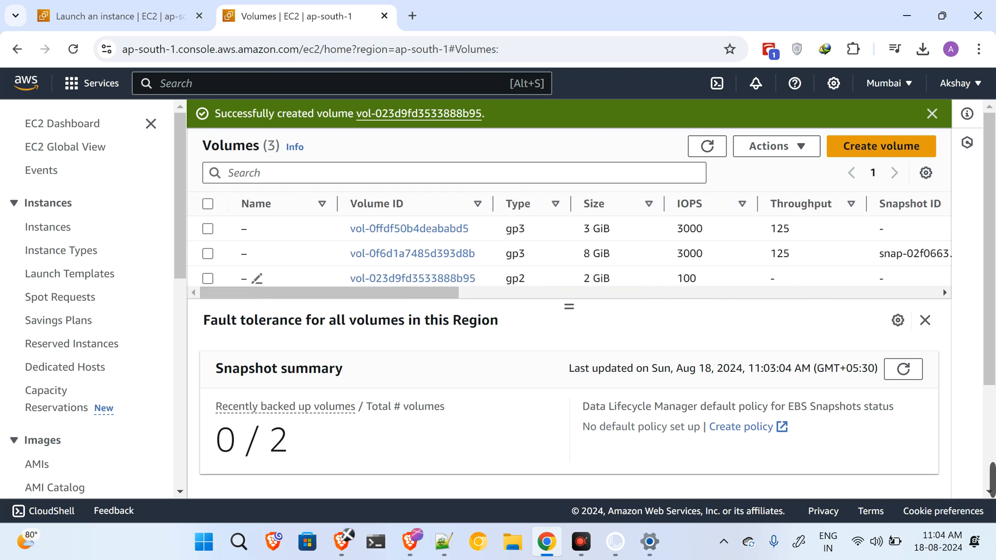
Step: Name the 2 GiB gp2 volume EBS-apsouth1a and copy that name for reuse
{"action": "left_click", "coordinate": [208, 278]}
{"action": "left_click", "coordinate": [256, 279]}
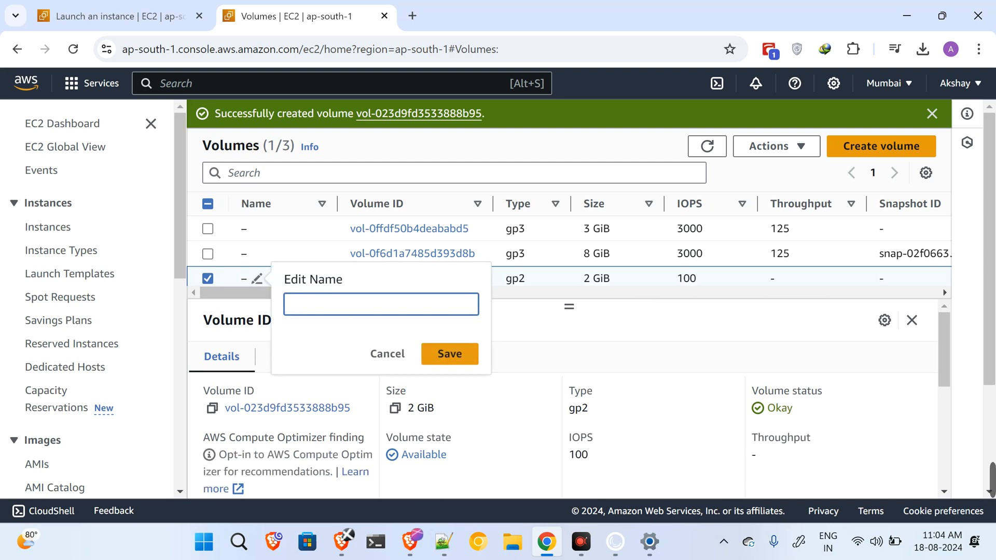
{"action": "type", "text": "EBS-apsout"}
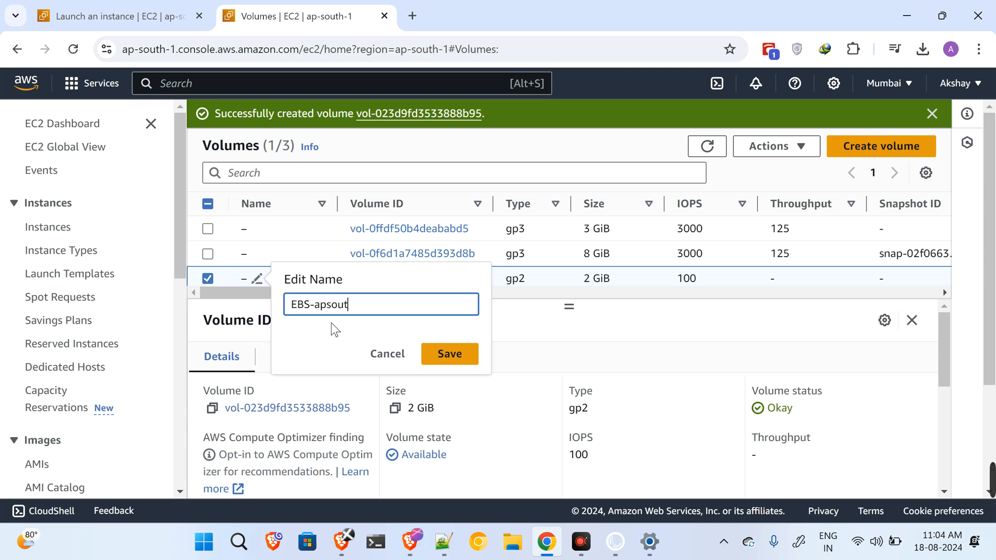
{"action": "type", "text": "h1a"}
{"action": "key", "text": "ctrl+a"}
{"action": "key", "text": "ctrl+c"}
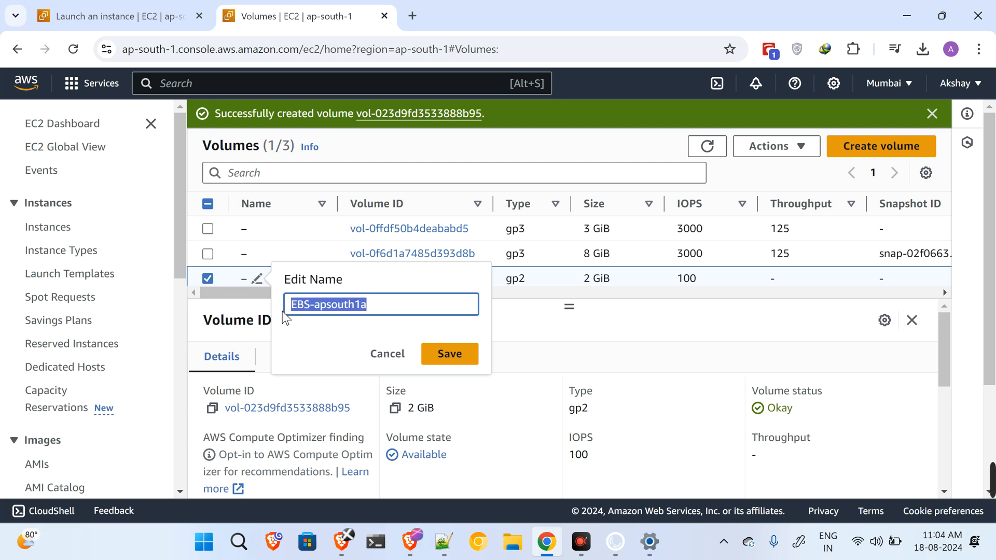
{"action": "left_click", "coordinate": [463, 355]}
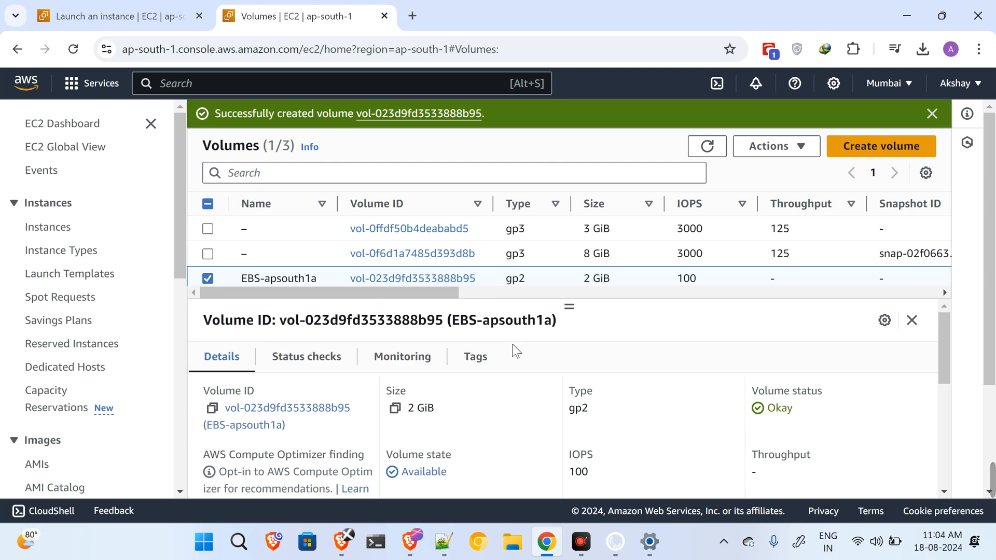
Step: Start creating another EBS volume of type gp3 and set its size to 3 GiB
{"action": "left_click", "coordinate": [876, 147]}
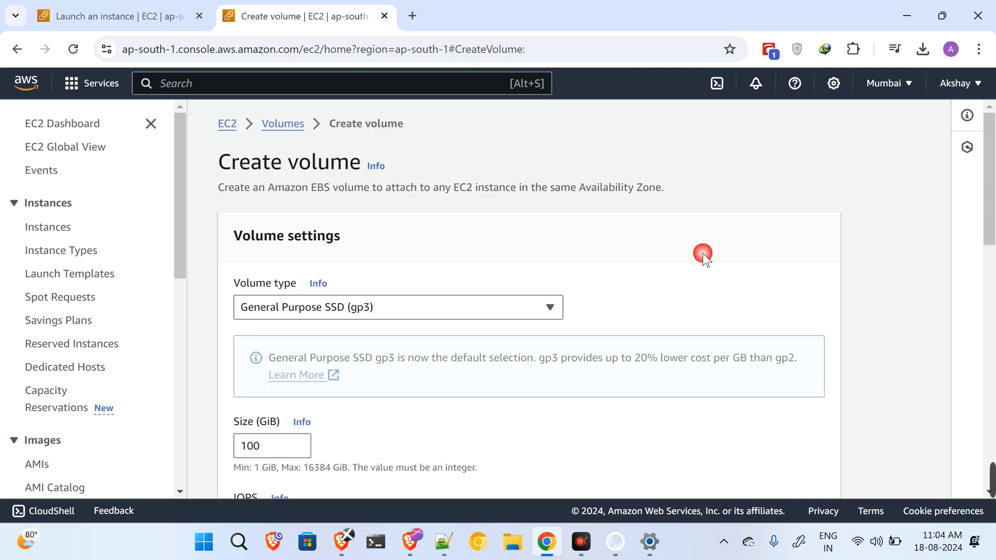
{"action": "scroll", "coordinate": [410, 278], "scroll_direction": "down", "scroll_amount": 6}
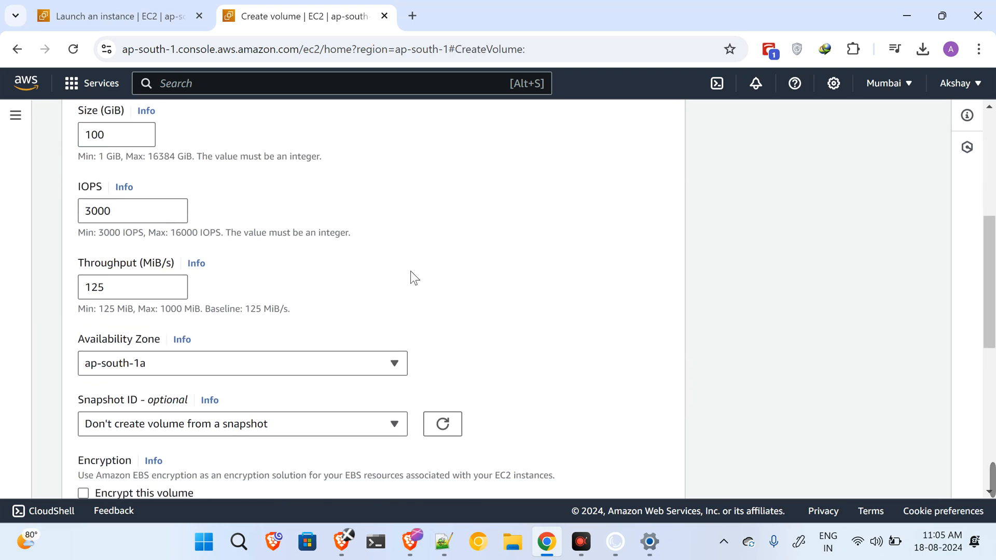
{"action": "scroll", "coordinate": [409, 271], "scroll_direction": "up", "scroll_amount": 3}
{"action": "left_click", "coordinate": [93, 289]}
{"action": "key", "text": "ctrl+a"}
{"action": "type", "text": "3"}
Step: Set the 3 GiB volume's Availability Zone to ap-south-1b and create the volume
{"action": "scroll", "coordinate": [276, 286], "scroll_direction": "down", "scroll_amount": 6}
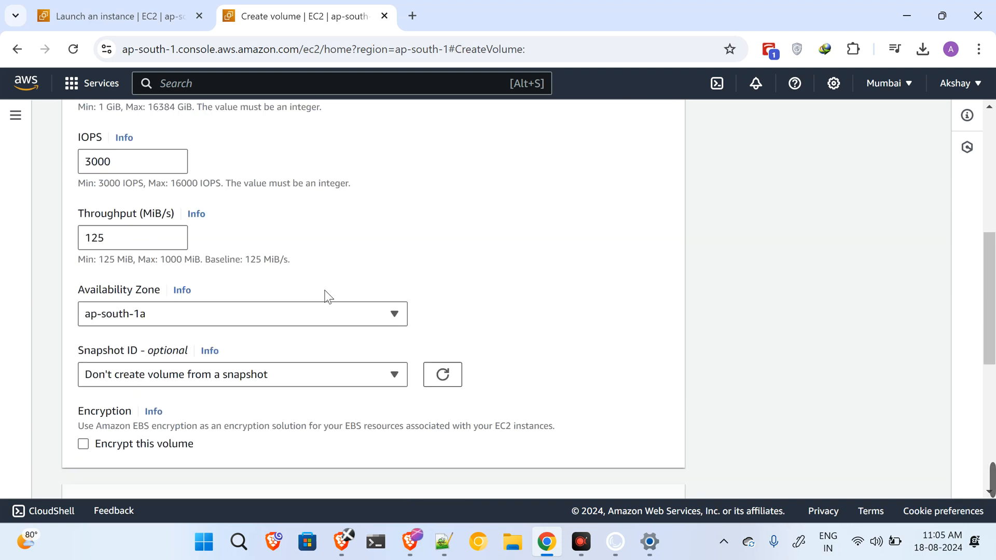
{"action": "left_click", "coordinate": [252, 206]}
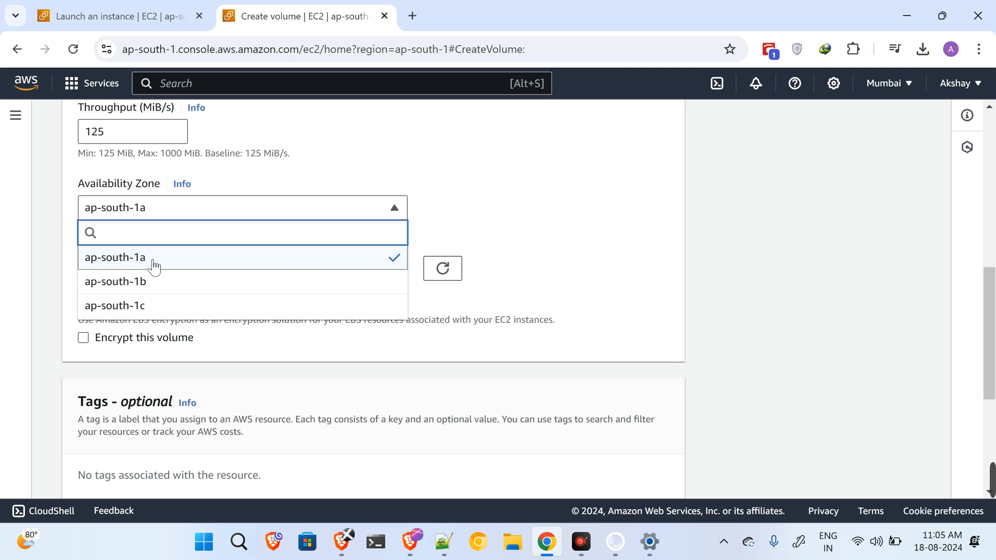
{"action": "left_click", "coordinate": [160, 284]}
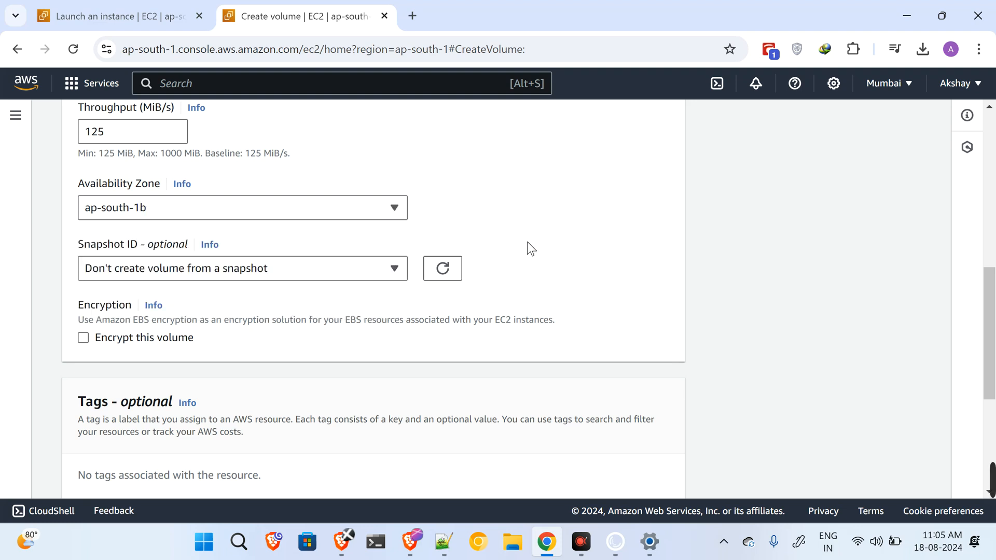
{"action": "scroll", "coordinate": [527, 242], "scroll_direction": "down", "scroll_amount": 5}
{"action": "left_click", "coordinate": [634, 464]}
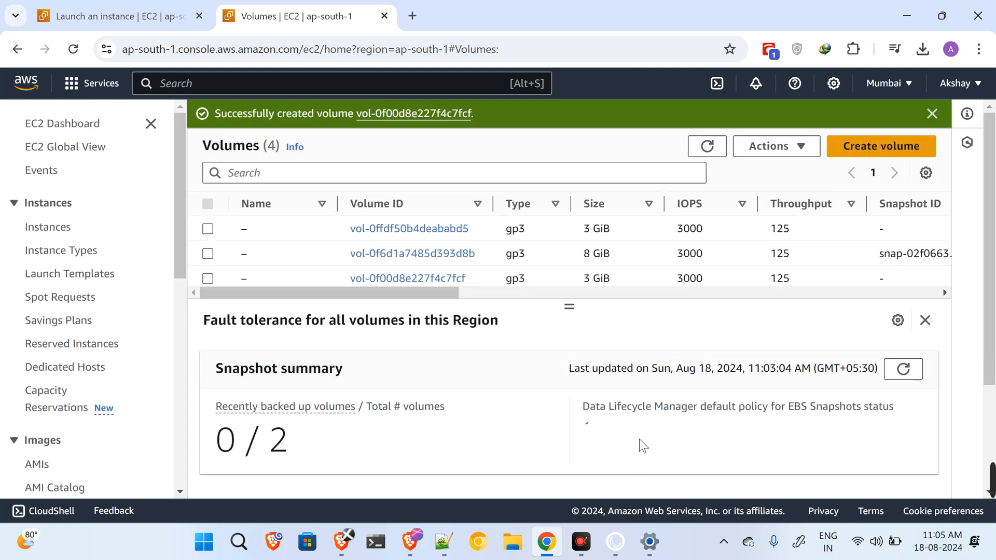
Step: Refresh the volume list and compare the states and Availability Zones of the two unattached volumes
{"action": "left_click", "coordinate": [481, 293]}
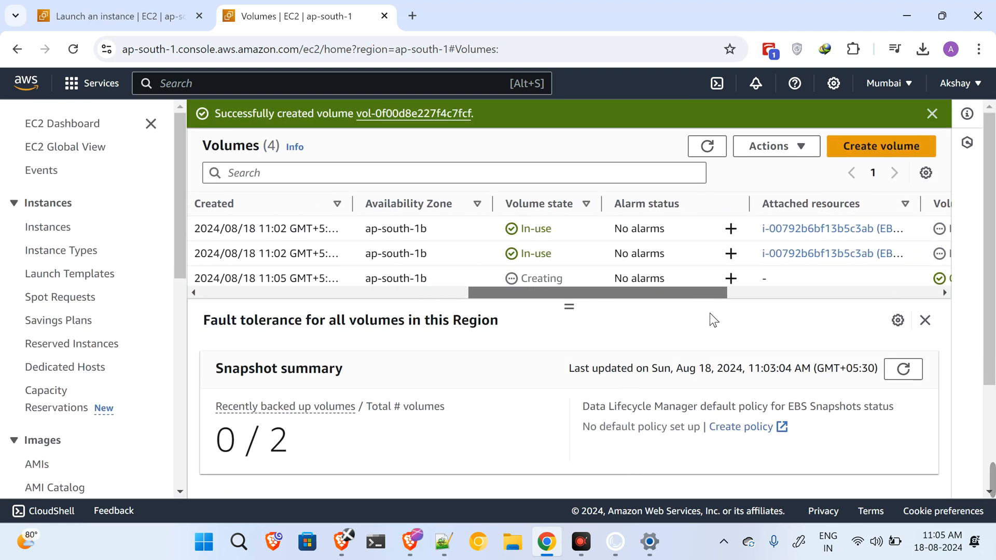
{"action": "left_click", "coordinate": [714, 149]}
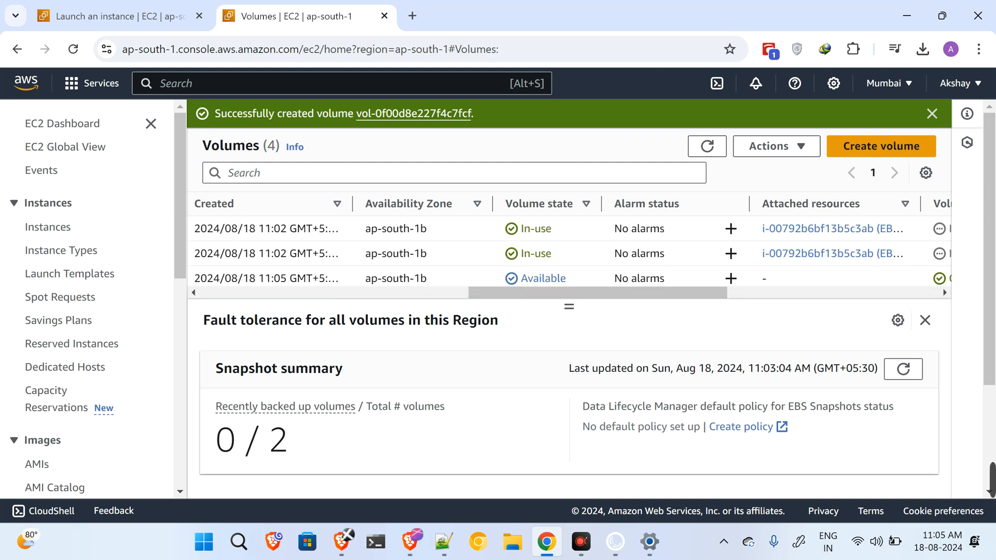
{"action": "scroll", "coordinate": [634, 248], "scroll_direction": "down", "scroll_amount": 3}
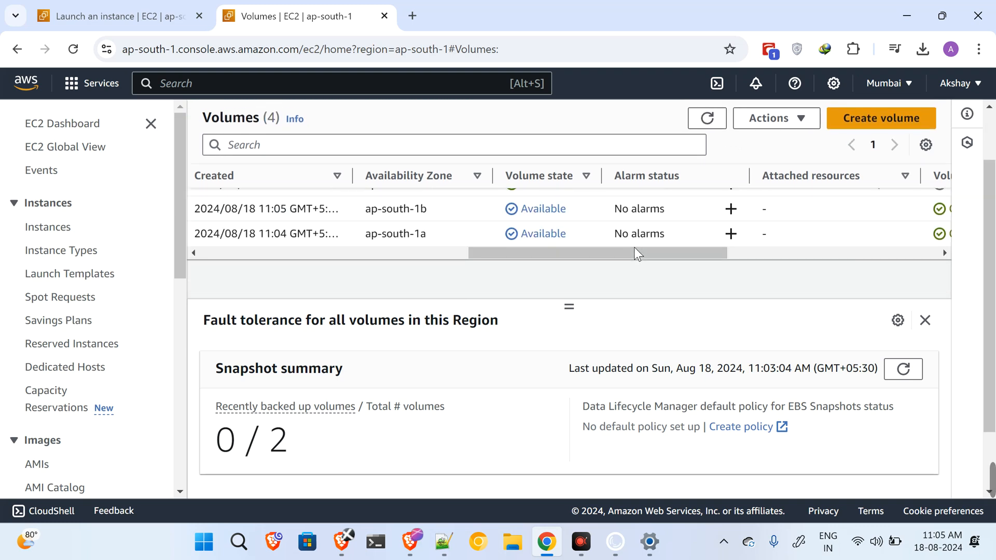
{"action": "left_click_drag", "start_coordinate": [522, 253], "coordinate": [463, 255]}
{"action": "left_click_drag", "start_coordinate": [606, 236], "coordinate": [540, 234]}
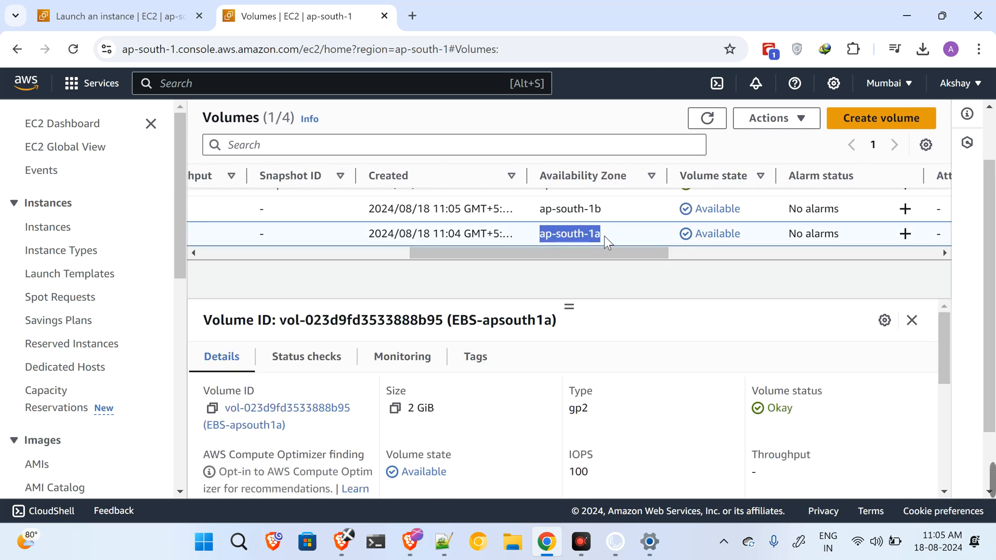
{"action": "triple_click", "coordinate": [571, 210]}
Step: Name the unattached 3 GiB gp3 volume in ap-south-1b EBS-apsouth1b
{"action": "left_click_drag", "start_coordinate": [571, 257], "coordinate": [256, 224]}
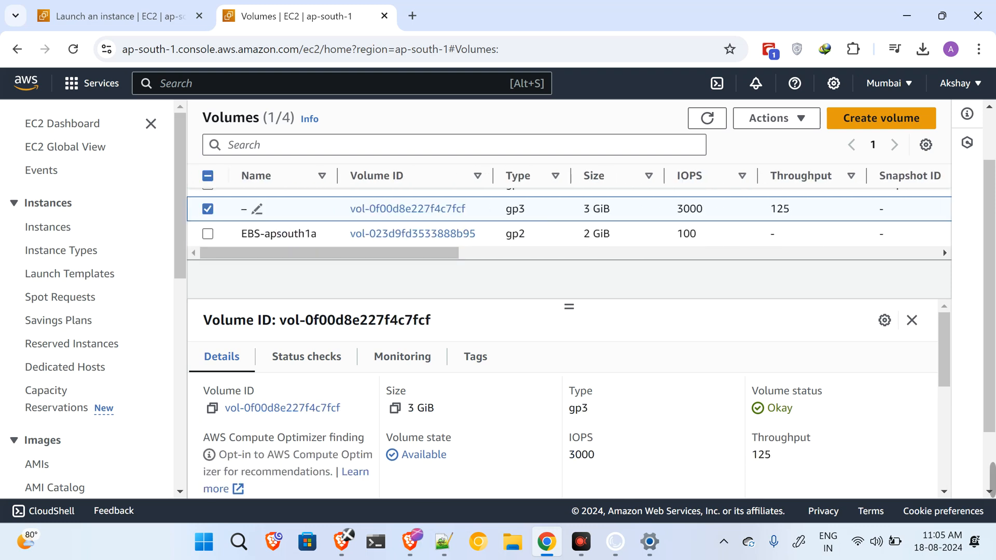
{"action": "left_click", "coordinate": [256, 209]}
{"action": "key", "text": "ctrl+v"}
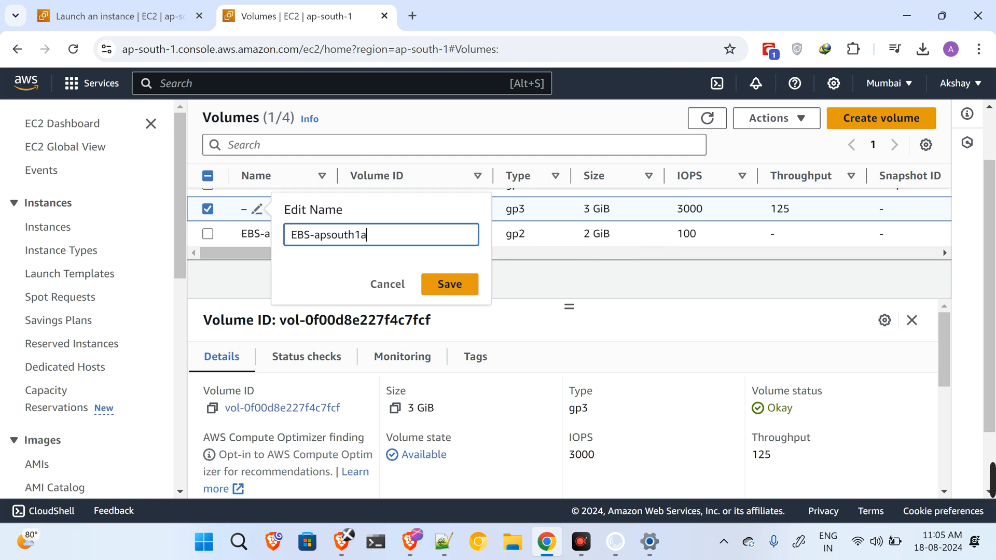
{"action": "key", "text": "BackSpace"}
{"action": "type", "text": "b"}
{"action": "left_click", "coordinate": [458, 283]}
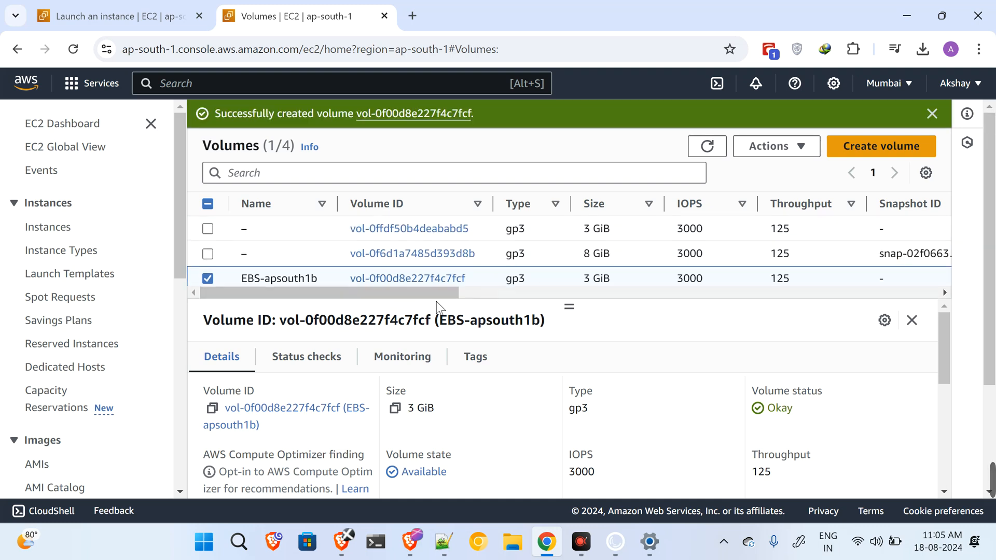
Step: Enlarge the volume list to show all rows, compare the volumes' sizes and dismiss the creation notice
{"action": "left_click_drag", "start_coordinate": [570, 311], "coordinate": [575, 409]}
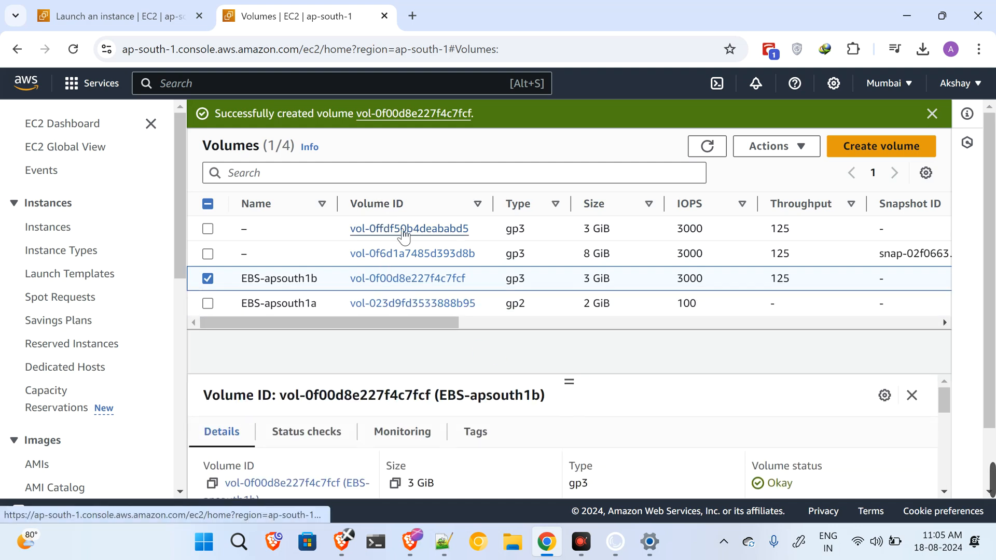
{"action": "left_click_drag", "start_coordinate": [612, 229], "coordinate": [584, 255]}
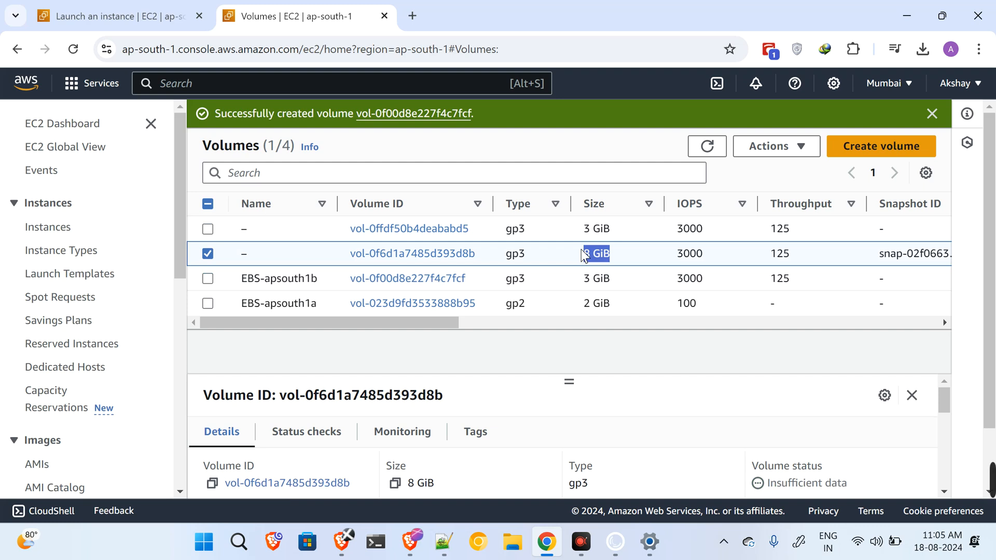
{"action": "left_click_drag", "start_coordinate": [616, 279], "coordinate": [583, 280]}
{"action": "left_click_drag", "start_coordinate": [613, 309], "coordinate": [571, 306]}
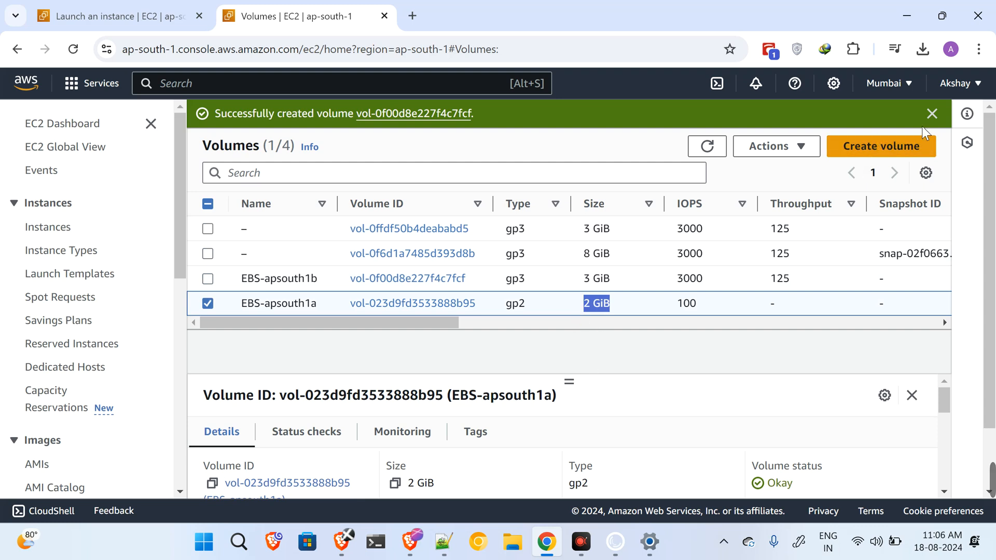
{"action": "left_click", "coordinate": [931, 114]}
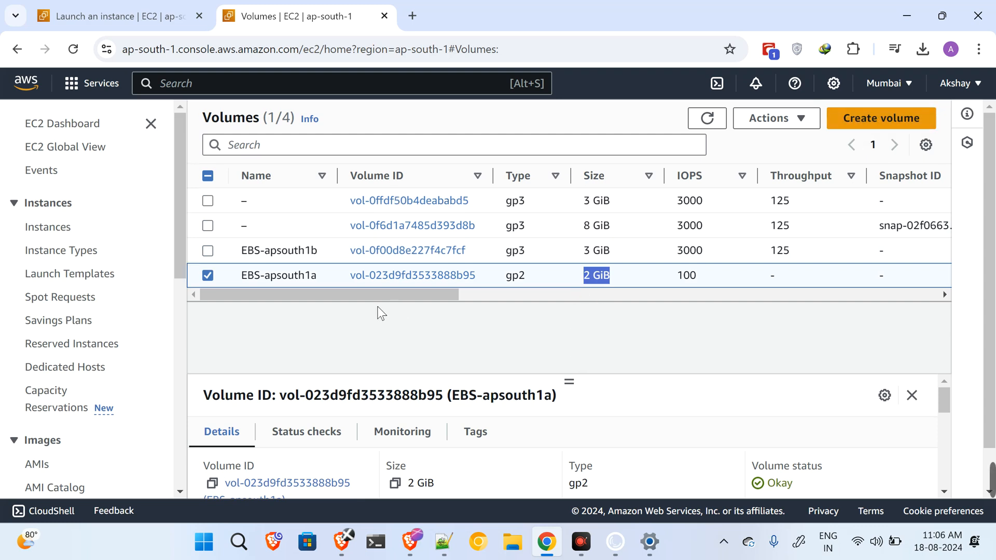
{"action": "left_click", "coordinate": [386, 316]}
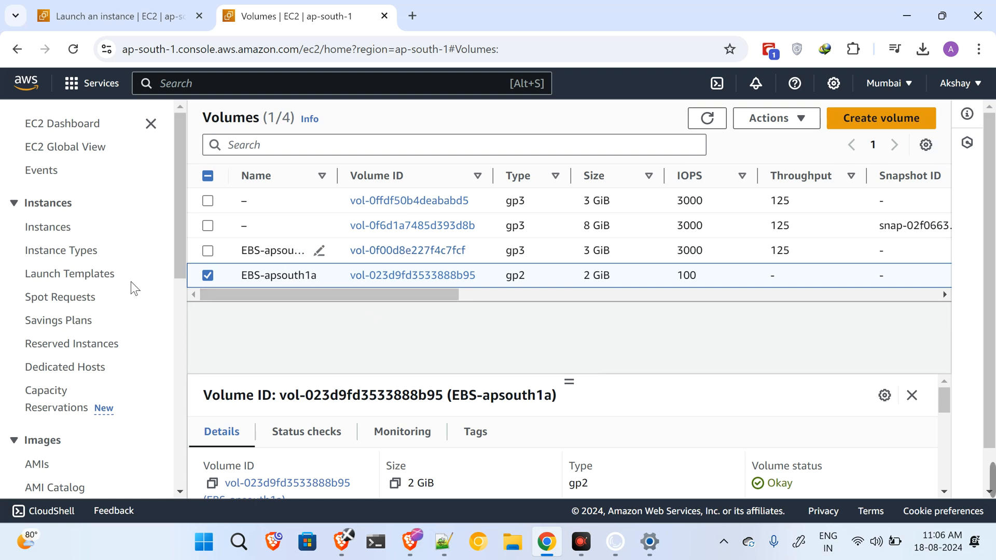
Step: Switch to the instance list in the other tab, refresh it and select the EBS-demo instance
{"action": "scroll", "coordinate": [132, 254], "scroll_direction": "down", "scroll_amount": 3}
{"action": "scroll", "coordinate": [124, 248], "scroll_direction": "up", "scroll_amount": 3}
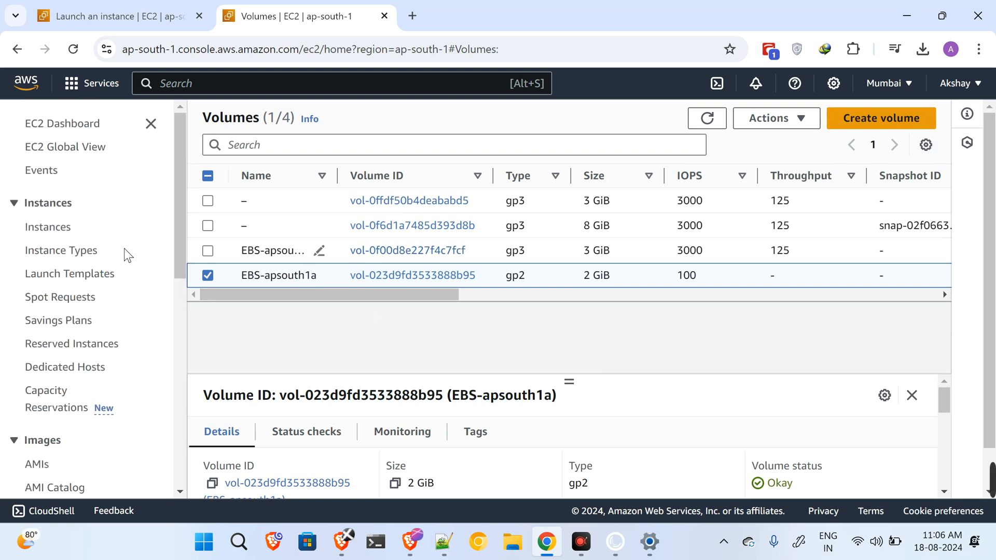
{"action": "left_click", "coordinate": [132, 4]}
{"action": "left_click", "coordinate": [117, 128]}
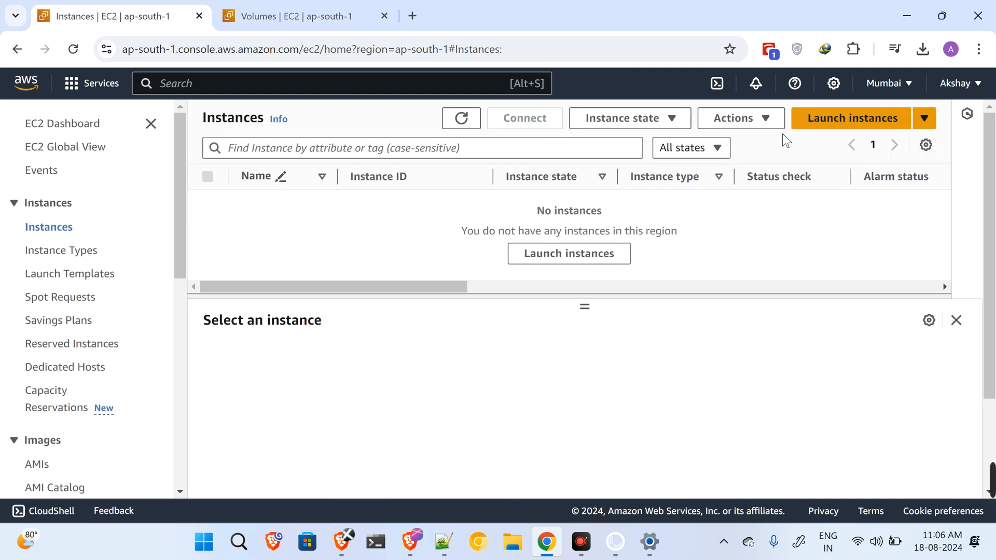
{"action": "left_click", "coordinate": [447, 119]}
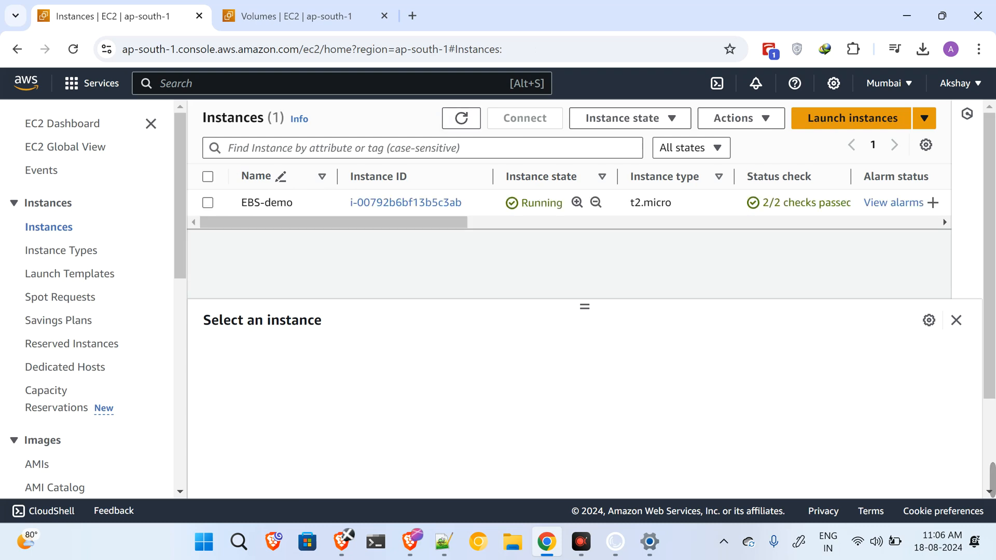
{"action": "left_click_drag", "start_coordinate": [427, 225], "coordinate": [243, 260]}
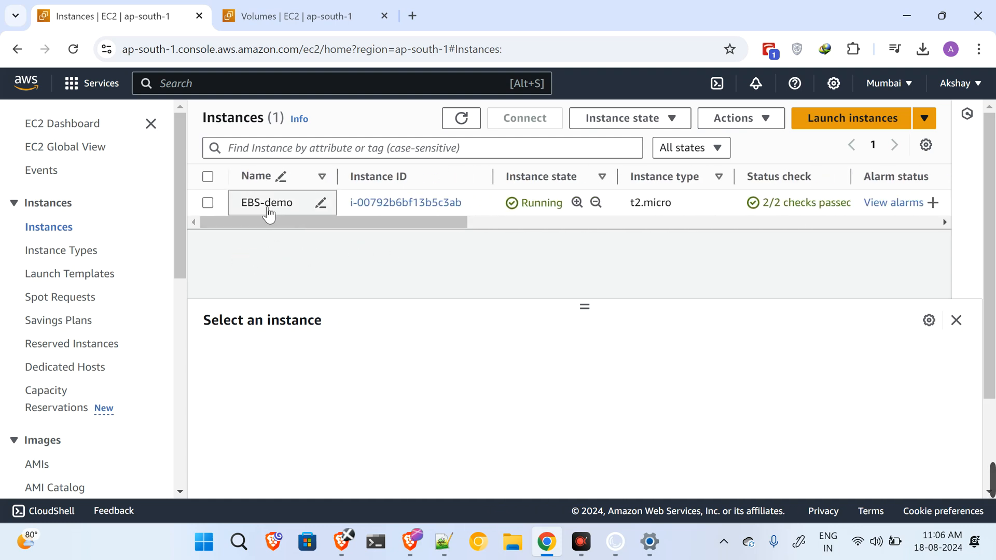
{"action": "left_click", "coordinate": [207, 203]}
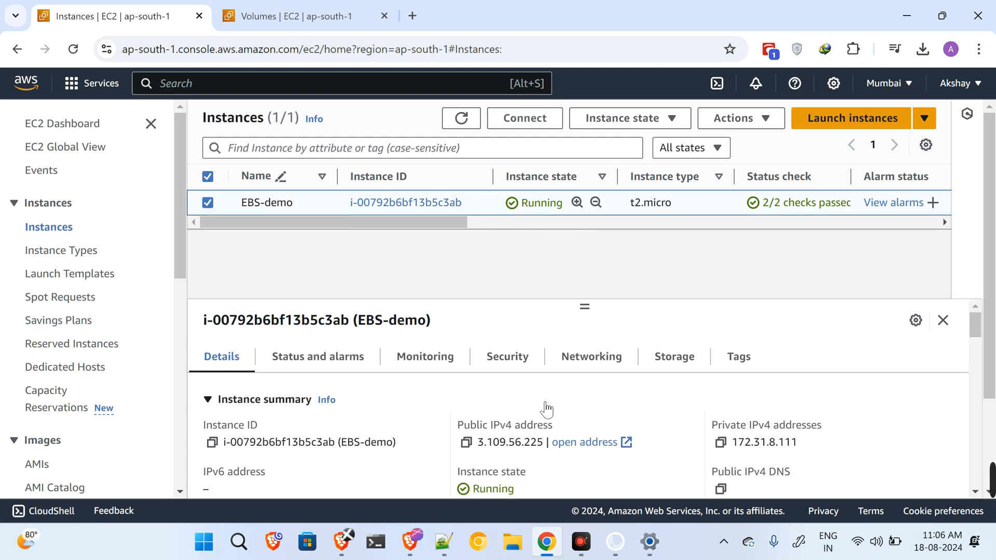
Step: Examine the EBS-demo instance's details and the block devices listed in its storage information
{"action": "scroll", "coordinate": [540, 402], "scroll_direction": "down", "scroll_amount": 5}
{"action": "scroll", "coordinate": [540, 401], "scroll_direction": "down", "scroll_amount": 10}
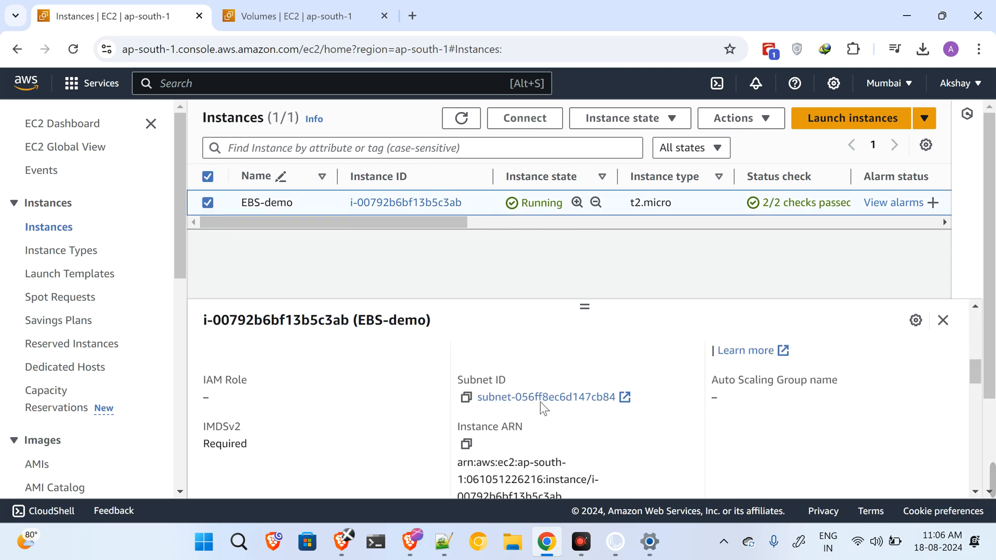
{"action": "scroll", "coordinate": [539, 401], "scroll_direction": "down", "scroll_amount": 8}
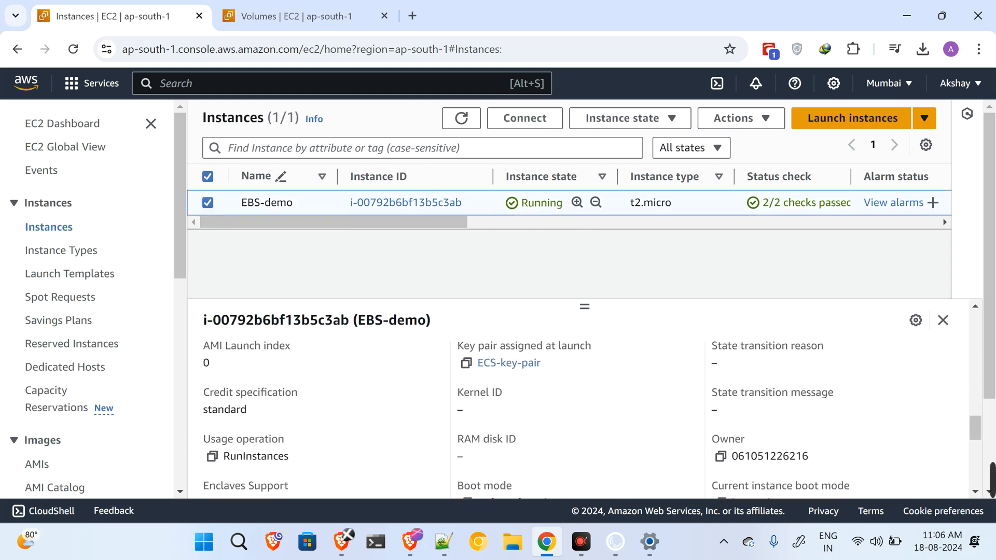
{"action": "scroll", "coordinate": [540, 401], "scroll_direction": "up", "scroll_amount": 18}
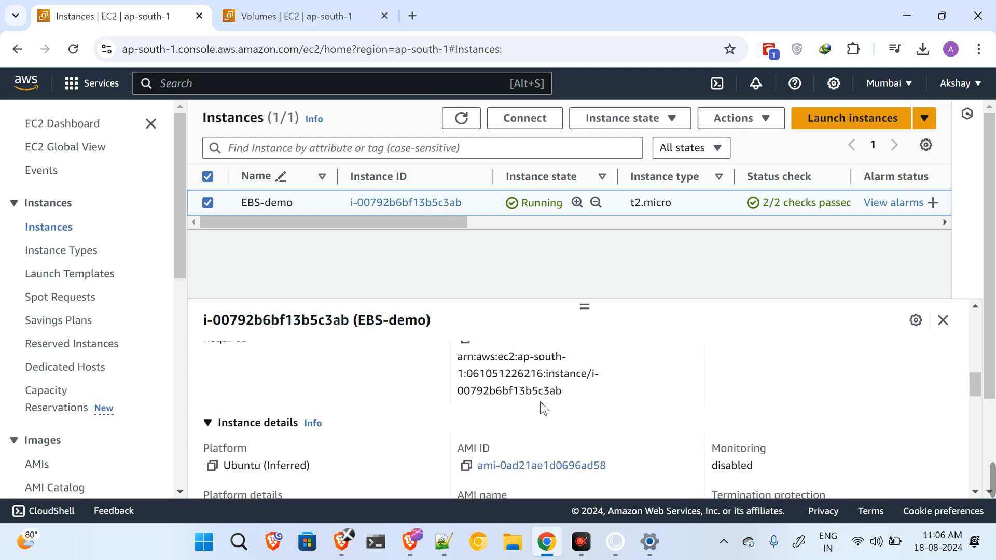
{"action": "scroll", "coordinate": [539, 402], "scroll_direction": "up", "scroll_amount": 5}
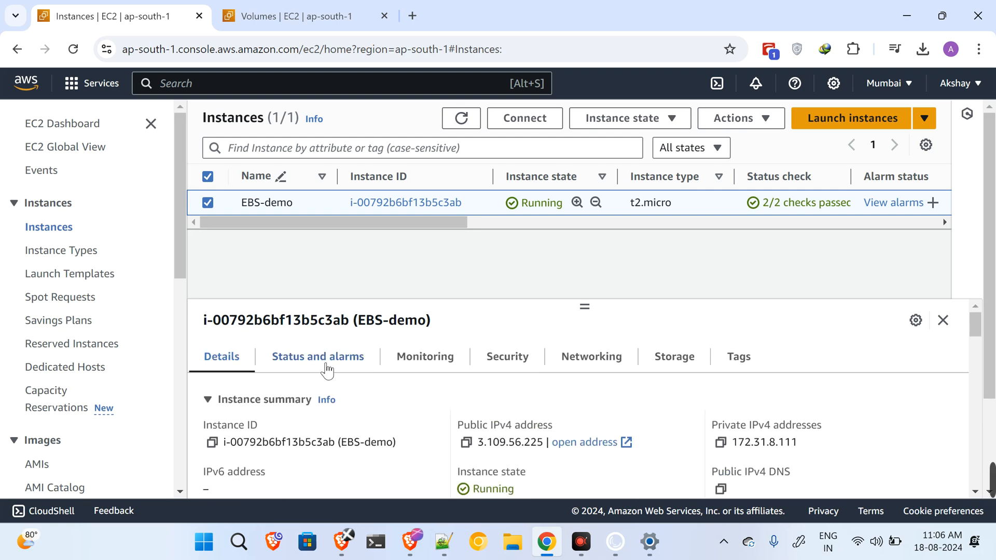
{"action": "left_click", "coordinate": [674, 356]}
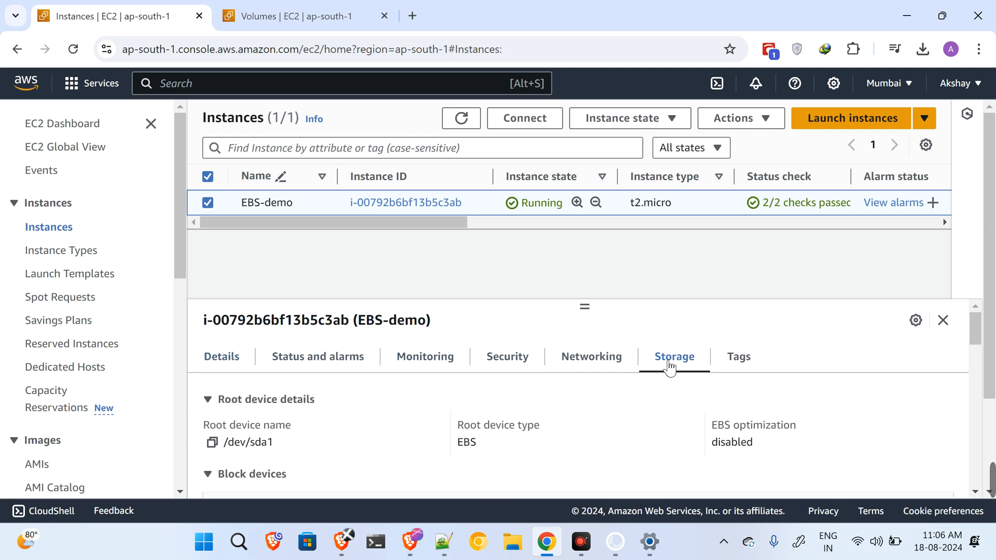
{"action": "scroll", "coordinate": [596, 422], "scroll_direction": "down", "scroll_amount": 2}
{"action": "scroll", "coordinate": [585, 423], "scroll_direction": "down", "scroll_amount": 3}
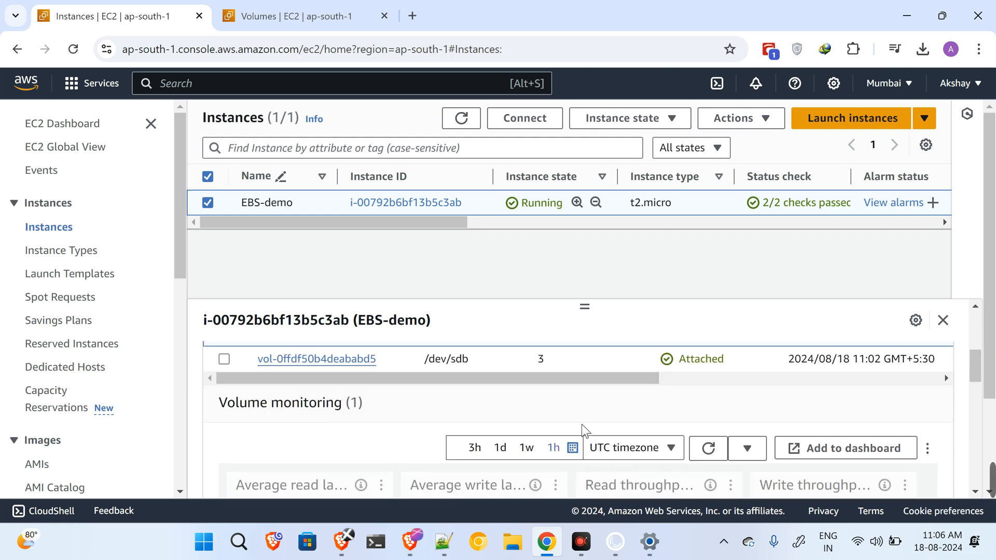
{"action": "scroll", "coordinate": [581, 425], "scroll_direction": "up", "scroll_amount": 2}
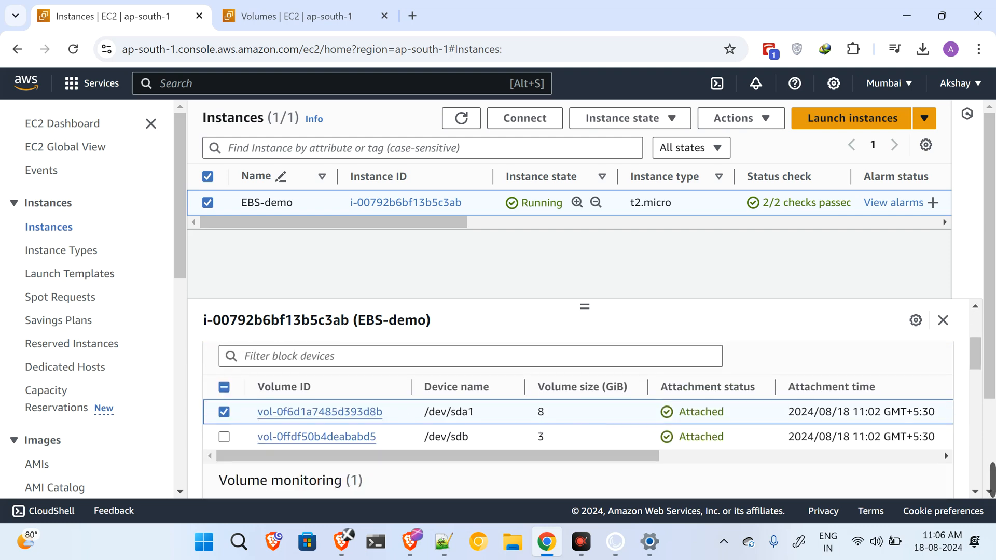
Step: Return to the volume list and compare the volumes' Availability Zones, states and attached resources
{"action": "left_click", "coordinate": [255, 17]}
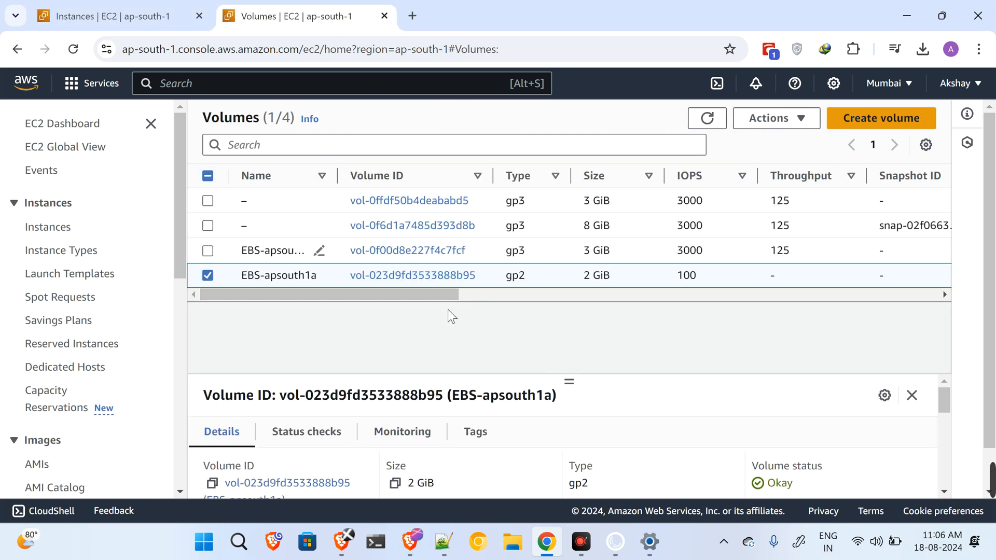
{"action": "left_click_drag", "start_coordinate": [431, 294], "coordinate": [641, 312]}
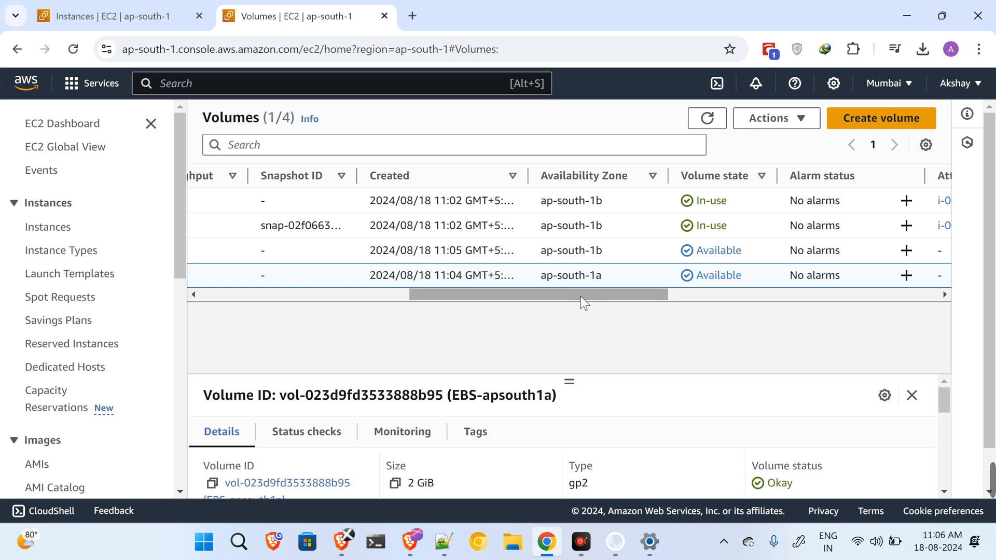
{"action": "left_click_drag", "start_coordinate": [580, 297], "coordinate": [620, 314]}
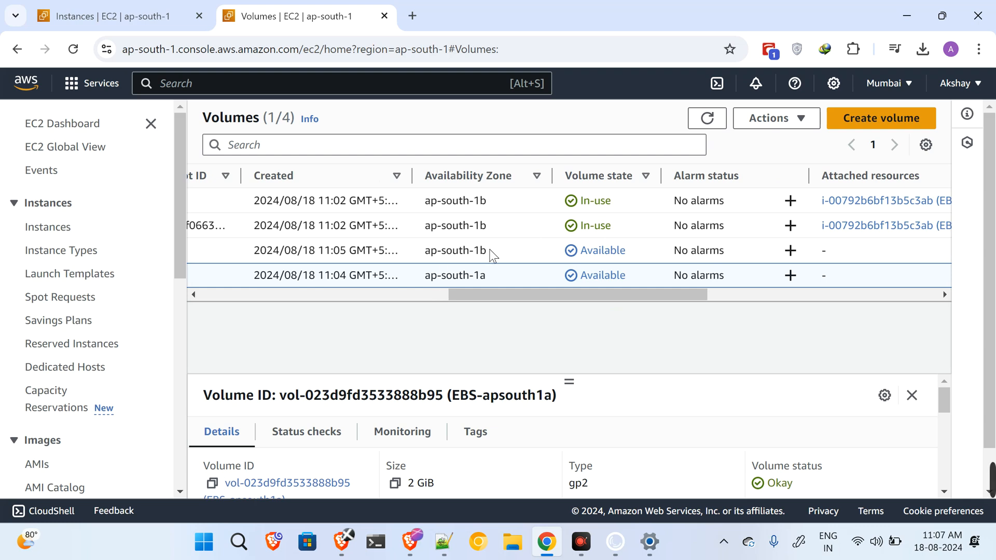
{"action": "left_click_drag", "start_coordinate": [486, 200], "coordinate": [419, 200]}
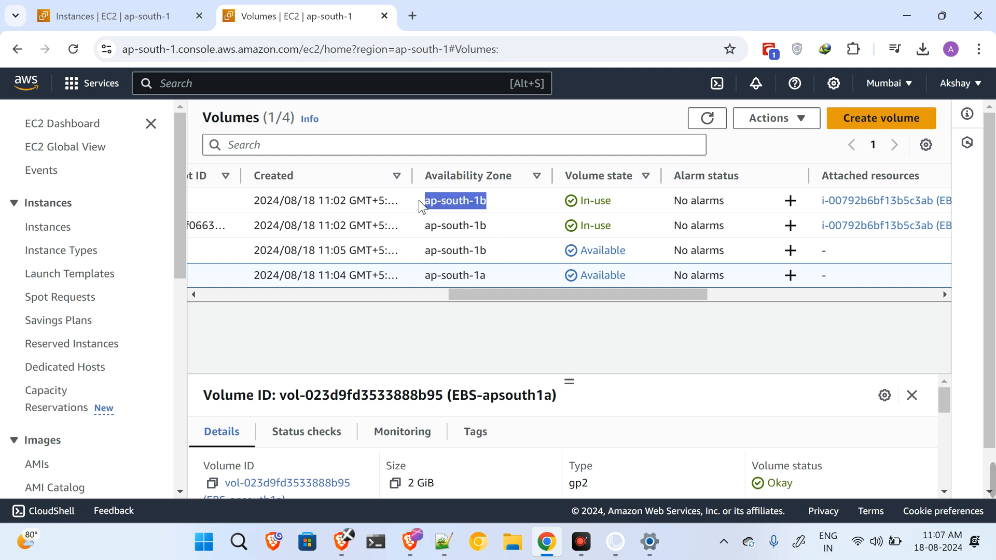
{"action": "left_click_drag", "start_coordinate": [490, 228], "coordinate": [424, 226]}
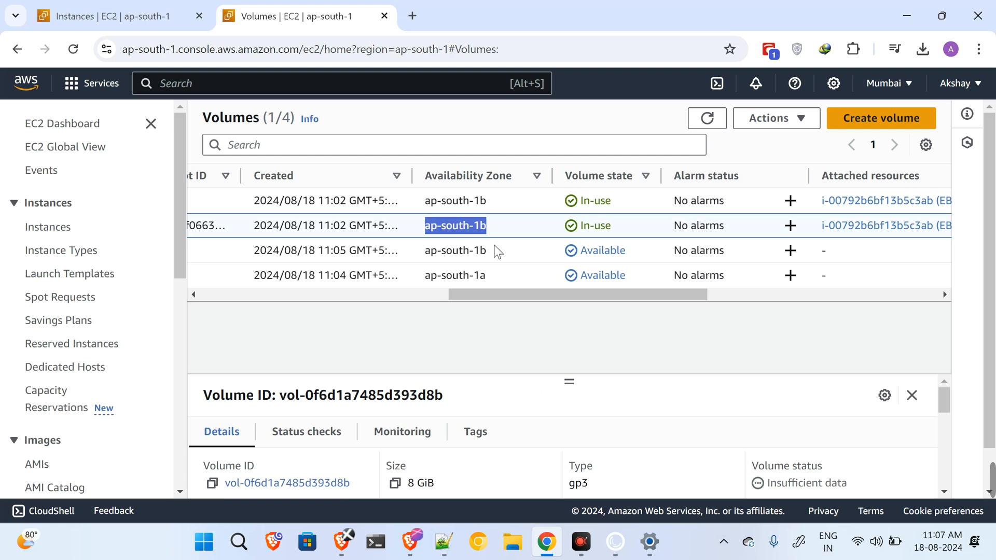
{"action": "left_click_drag", "start_coordinate": [424, 254], "coordinate": [488, 254]}
Step: Select only the EBS-apsouth1b volume and open its attachment form
{"action": "left_click_drag", "start_coordinate": [506, 298], "coordinate": [196, 297]}
{"action": "left_click", "coordinate": [207, 251]}
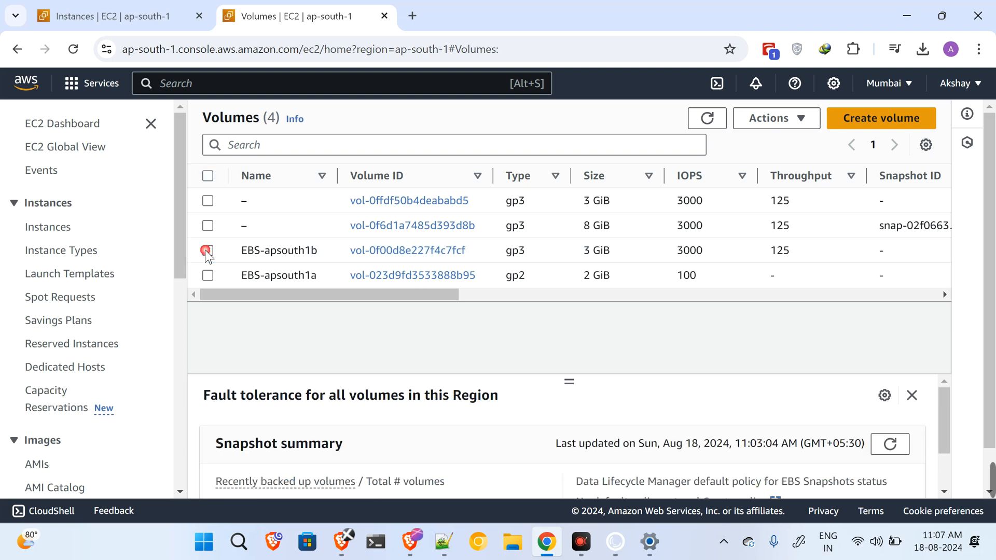
{"action": "left_click", "coordinate": [208, 251]}
{"action": "left_click", "coordinate": [759, 130]}
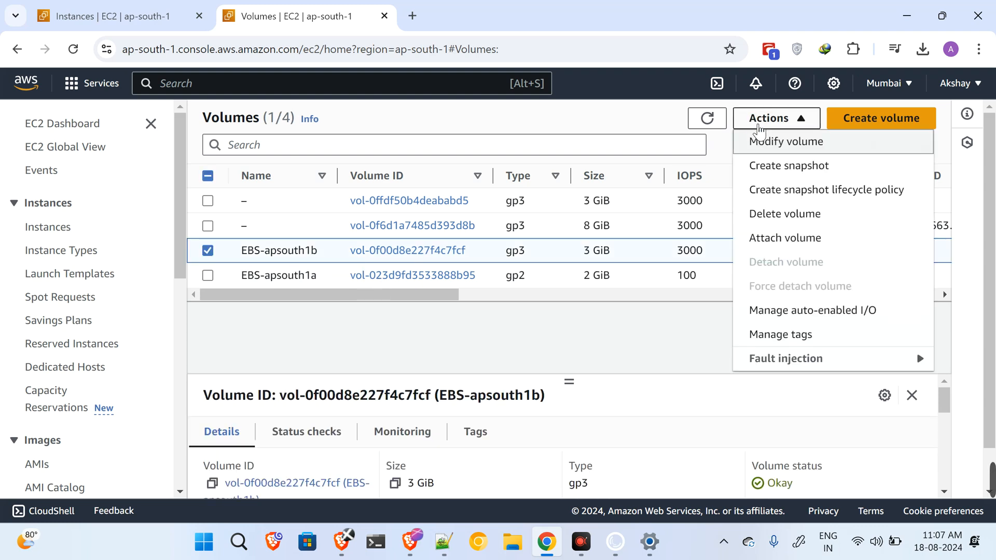
{"action": "left_click", "coordinate": [793, 239]}
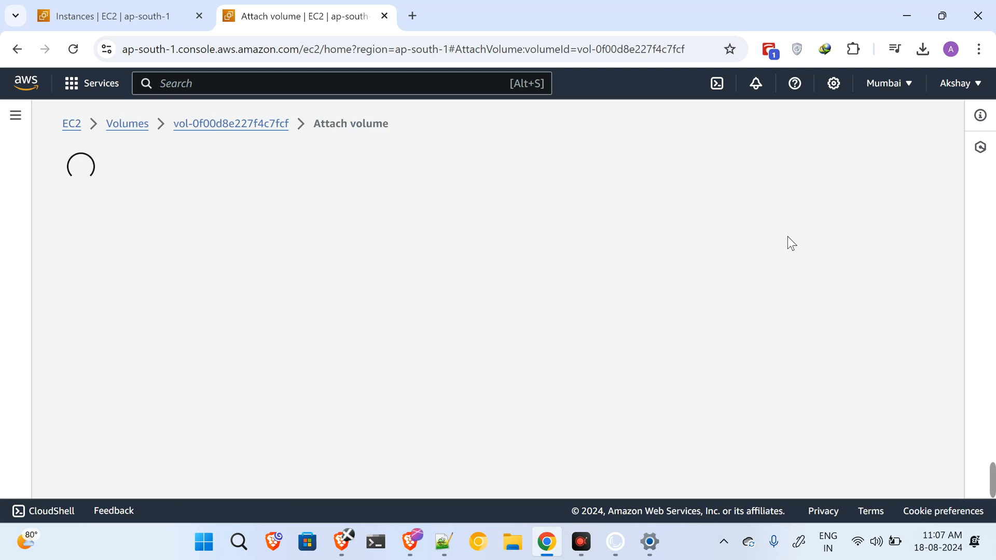
Step: Choose the running EBS-demo instance as the attachment target and try to attach the volume without a device name
{"action": "scroll", "coordinate": [541, 262], "scroll_direction": "down", "scroll_amount": 1}
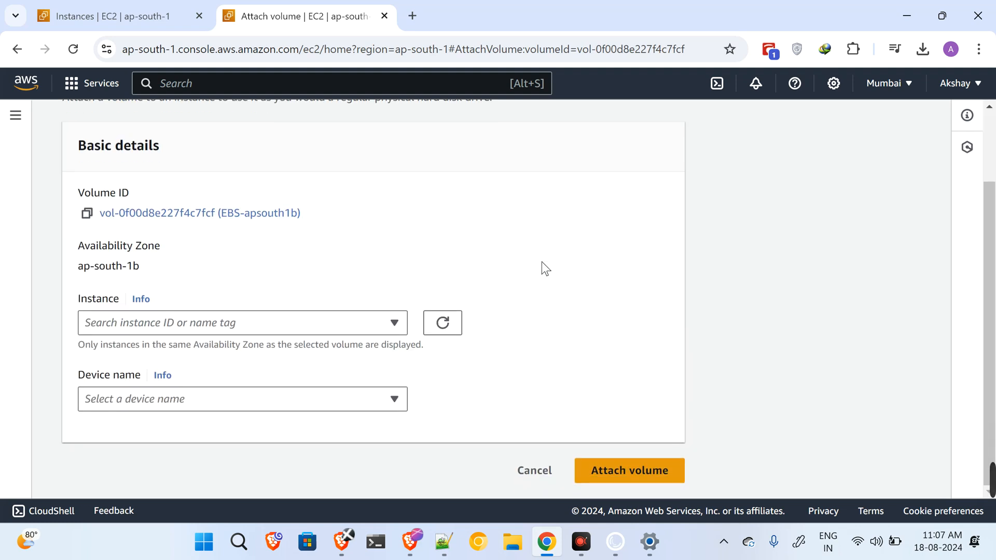
{"action": "left_click", "coordinate": [168, 323]}
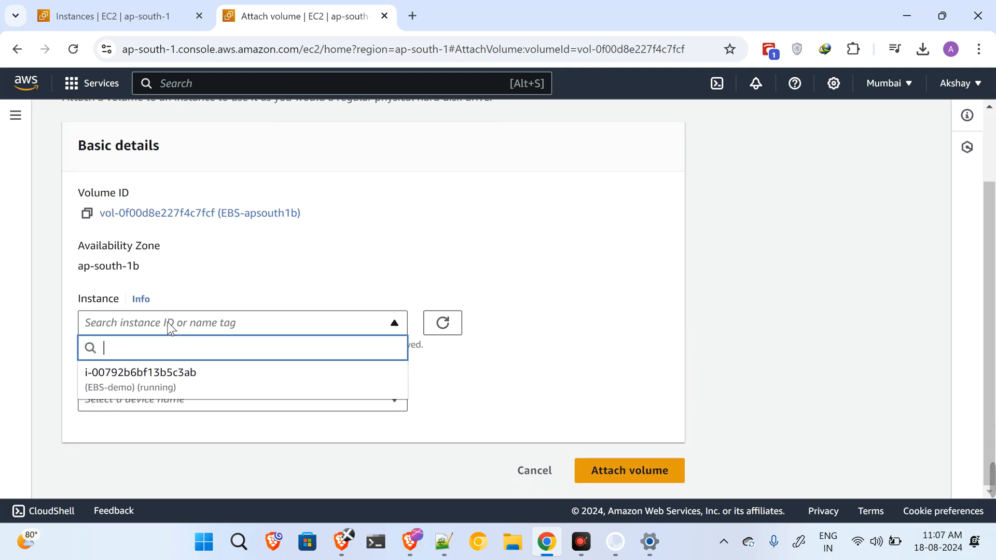
{"action": "left_click", "coordinate": [158, 389]}
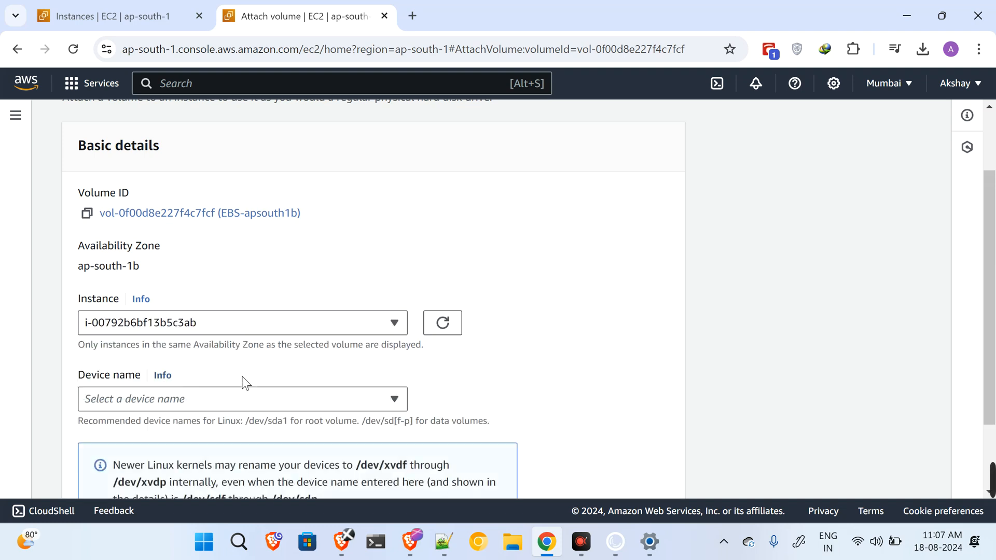
{"action": "scroll", "coordinate": [509, 358], "scroll_direction": "down", "scroll_amount": 2}
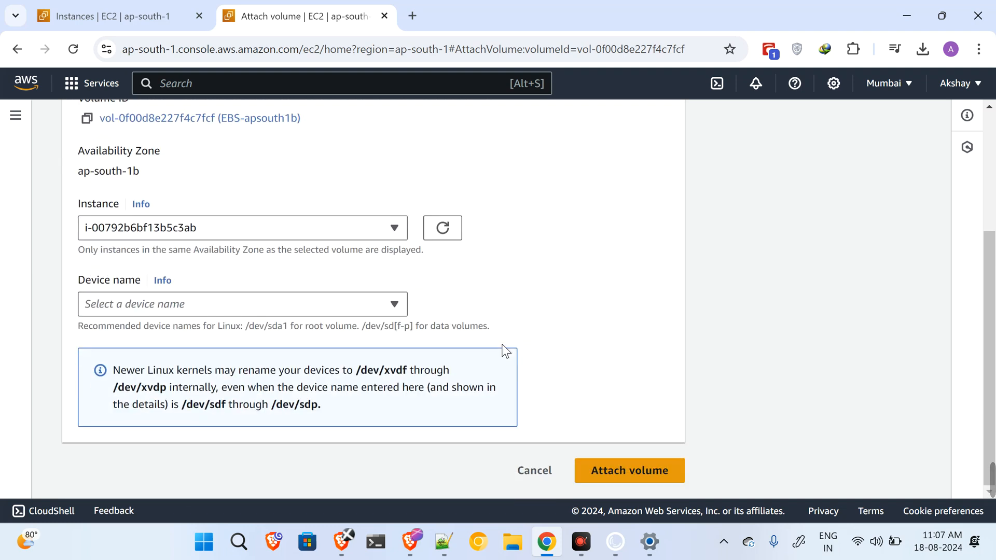
{"action": "left_click", "coordinate": [602, 462]}
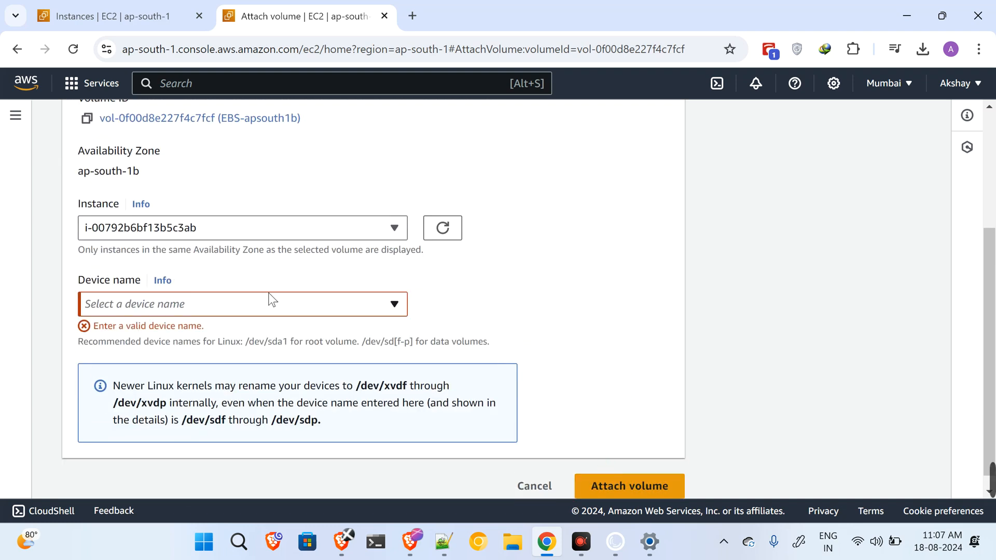
Step: Browse the available device names, search them for /dev/sda, and clear the search
{"action": "left_click", "coordinate": [259, 307]}
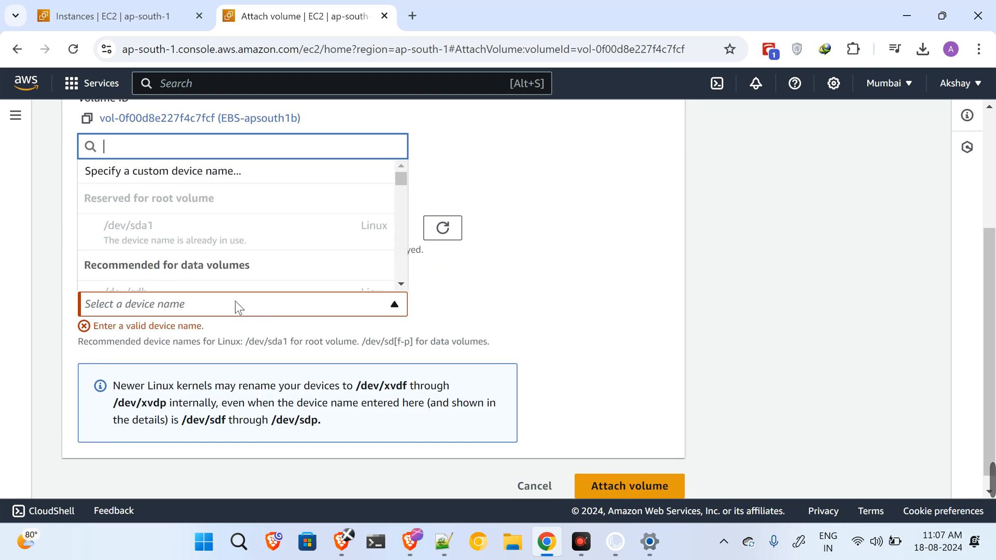
{"action": "scroll", "coordinate": [290, 216], "scroll_direction": "down", "scroll_amount": 3}
{"action": "scroll", "coordinate": [298, 224], "scroll_direction": "down", "scroll_amount": 10}
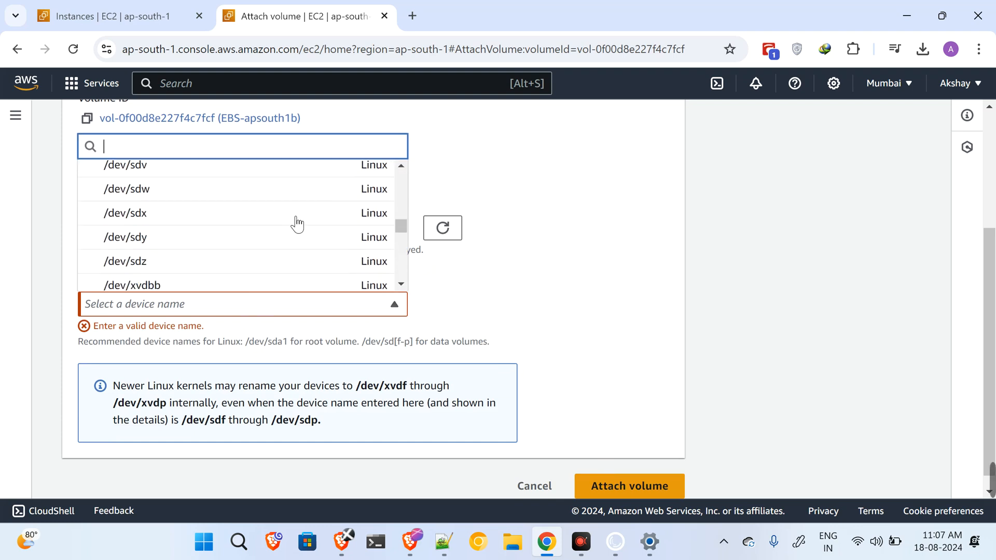
{"action": "scroll", "coordinate": [297, 224], "scroll_direction": "up", "scroll_amount": 13}
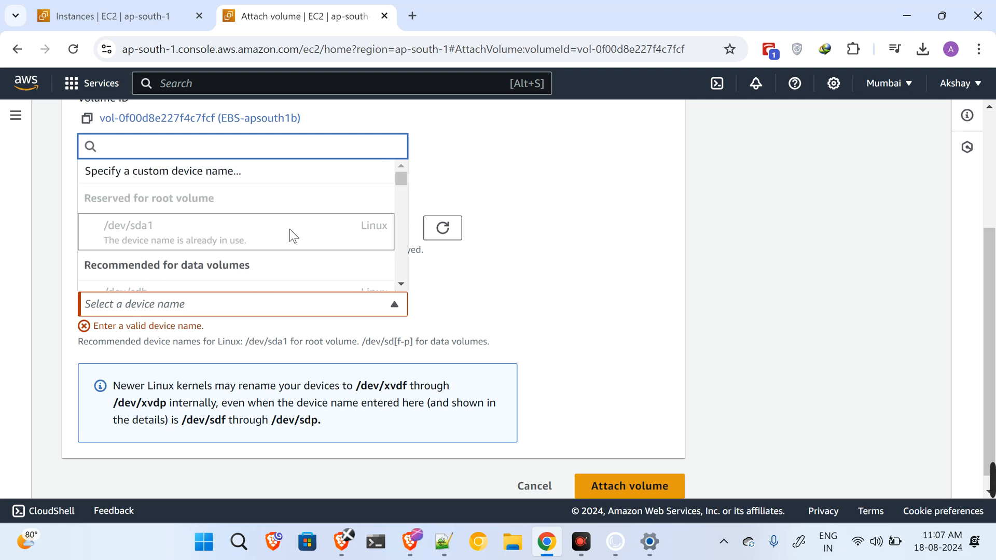
{"action": "scroll", "coordinate": [289, 229], "scroll_direction": "down", "scroll_amount": 5}
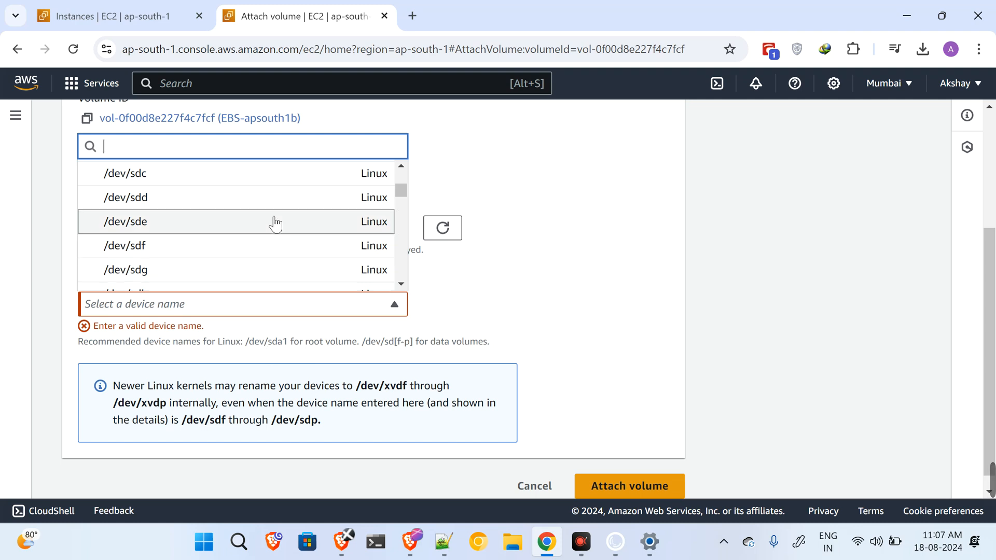
{"action": "type", "text": "/dev"}
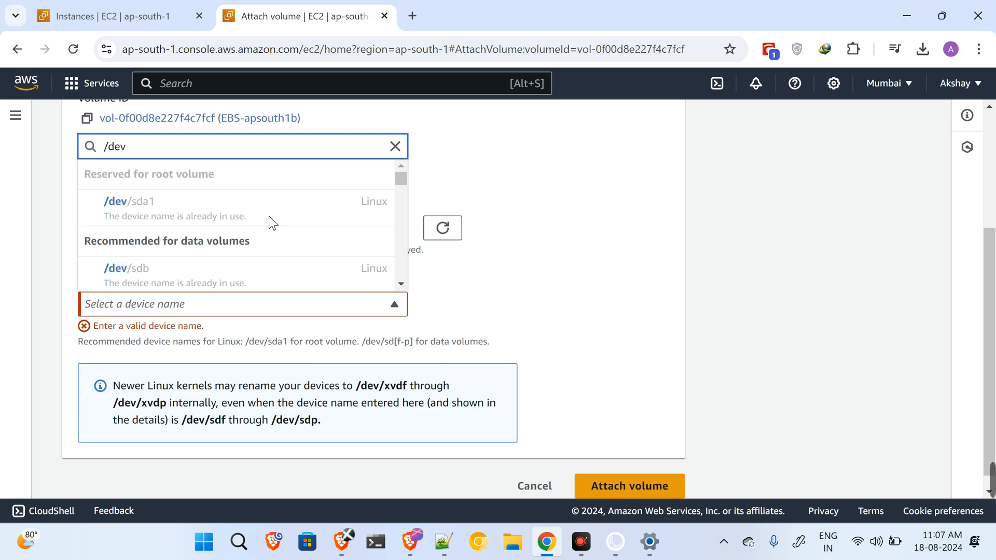
{"action": "type", "text": "/sda"}
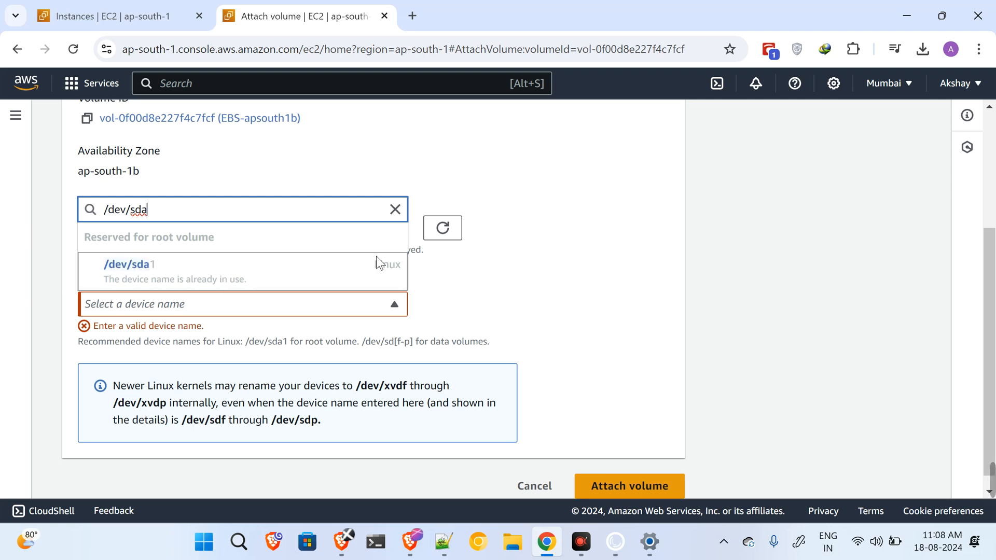
{"action": "left_click", "coordinate": [395, 209]}
{"action": "left_click", "coordinate": [628, 253]}
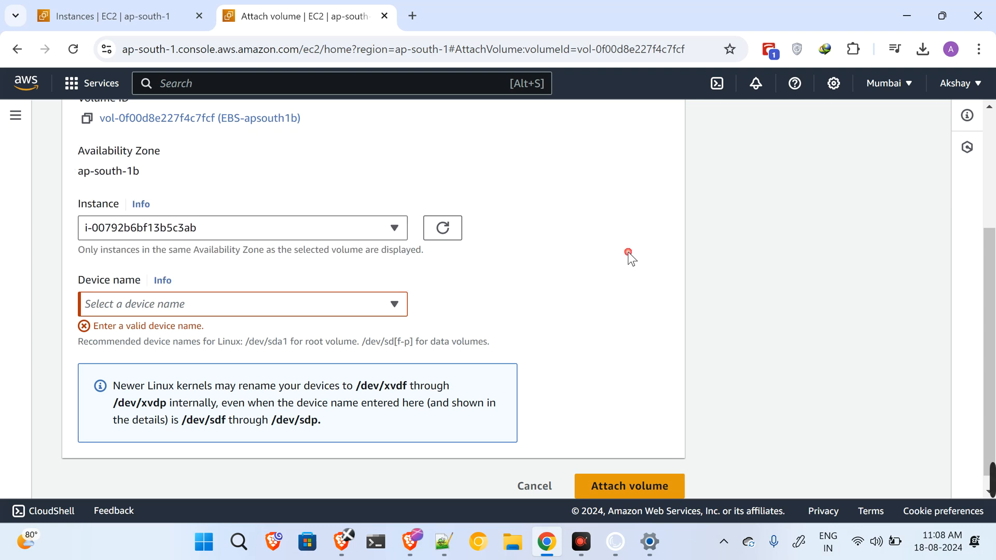
Step: Set the device name for the EBS-apsouth1b attachment to /dev/sdi
{"action": "left_click", "coordinate": [269, 301]}
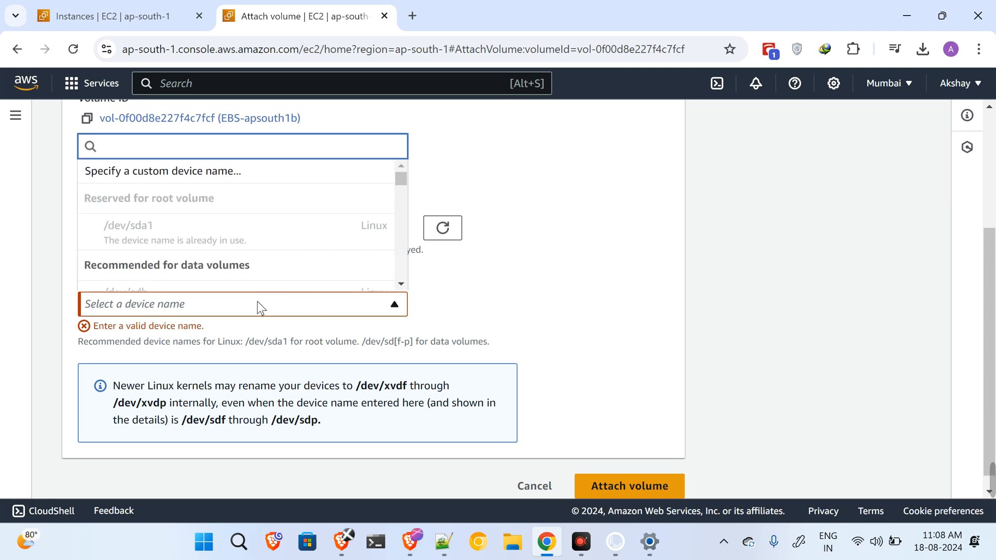
{"action": "left_click", "coordinate": [382, 303]}
{"action": "left_click", "coordinate": [382, 303]}
{"action": "scroll", "coordinate": [304, 227], "scroll_direction": "down", "scroll_amount": 5}
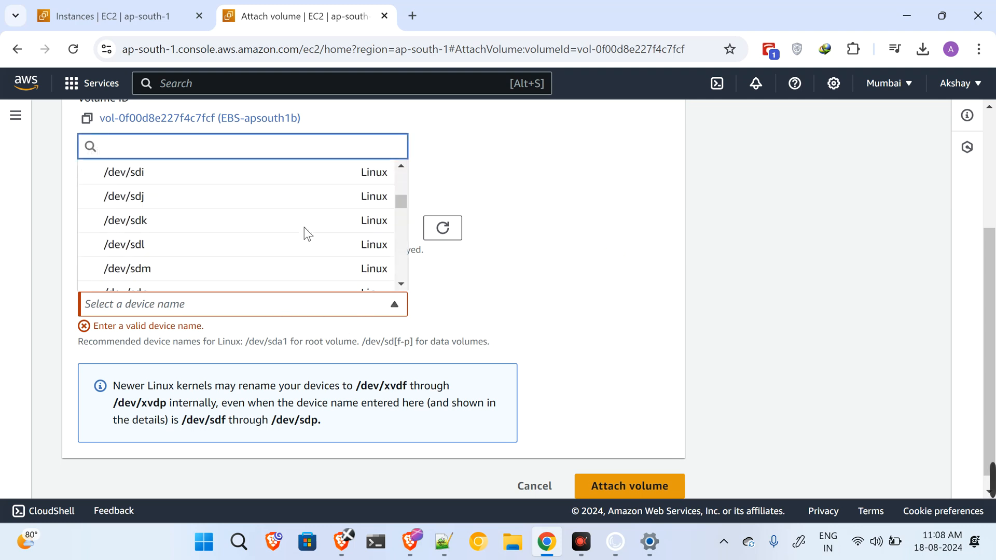
{"action": "scroll", "coordinate": [261, 228], "scroll_direction": "up", "scroll_amount": 4}
{"action": "left_click", "coordinate": [230, 233]}
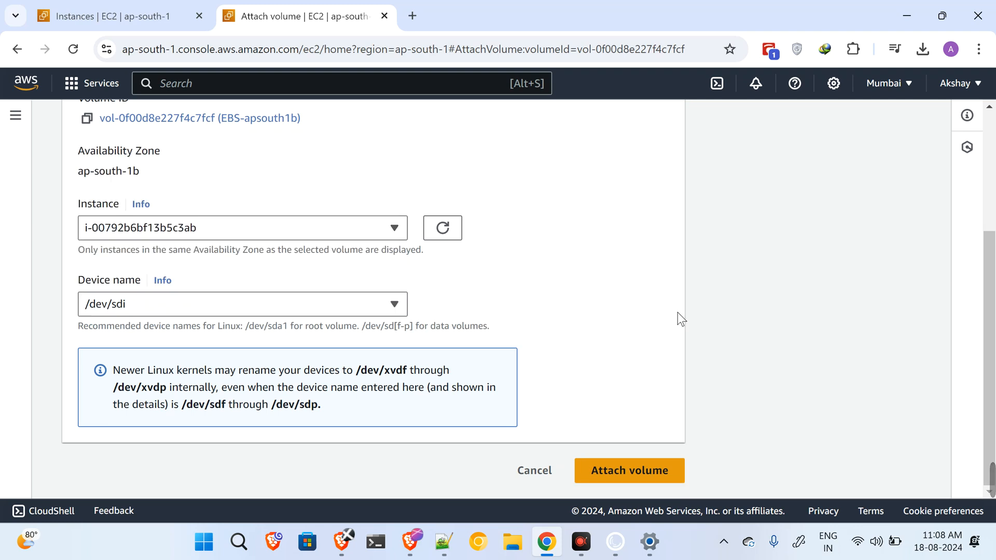
Step: Attach the EBS-apsouth1b volume to the chosen instance and check the availability zones of the listed volumes
{"action": "left_click", "coordinate": [629, 469]}
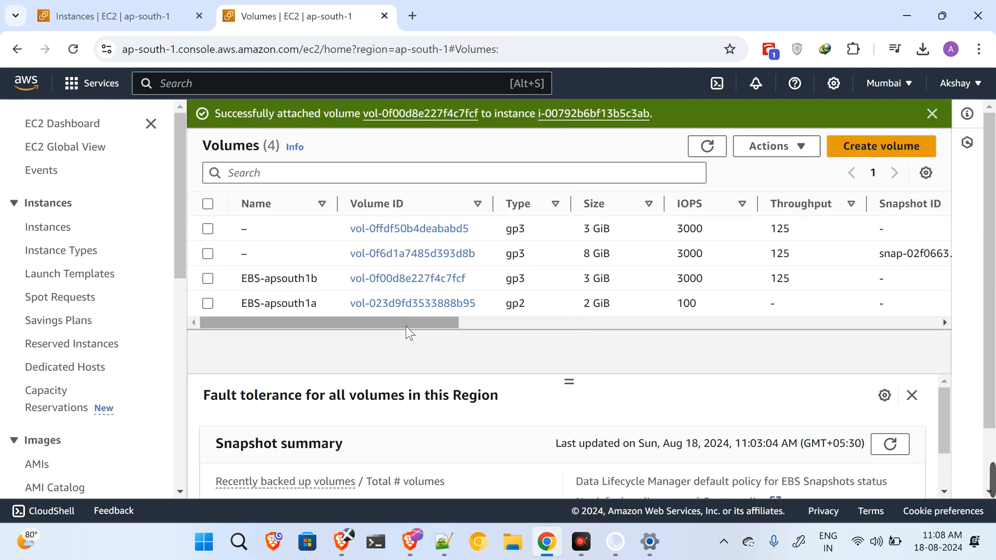
{"action": "left_click_drag", "start_coordinate": [405, 325], "coordinate": [676, 329]}
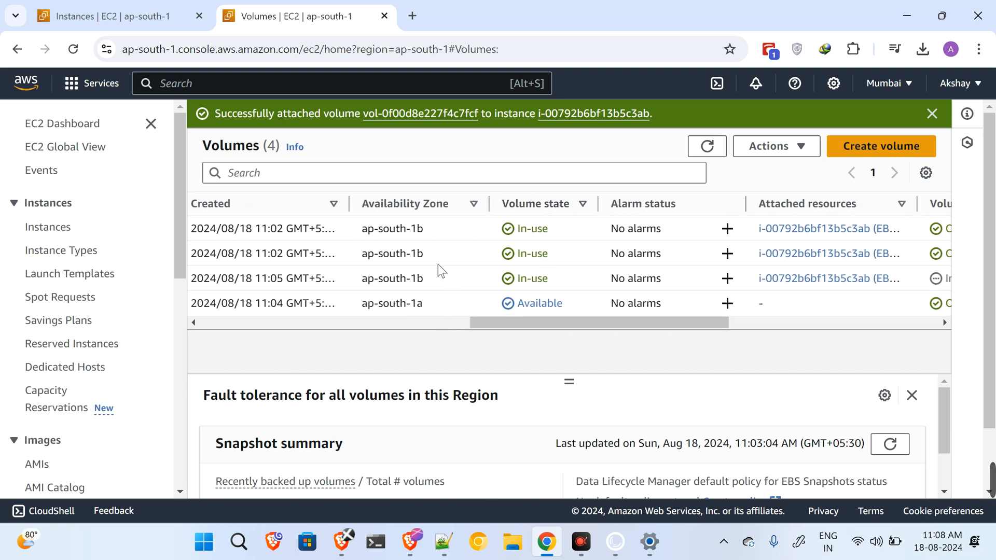
{"action": "left_click_drag", "start_coordinate": [442, 235], "coordinate": [361, 229]}
{"action": "left_click_drag", "start_coordinate": [422, 253], "coordinate": [362, 254]}
{"action": "left_click_drag", "start_coordinate": [423, 278], "coordinate": [348, 280]}
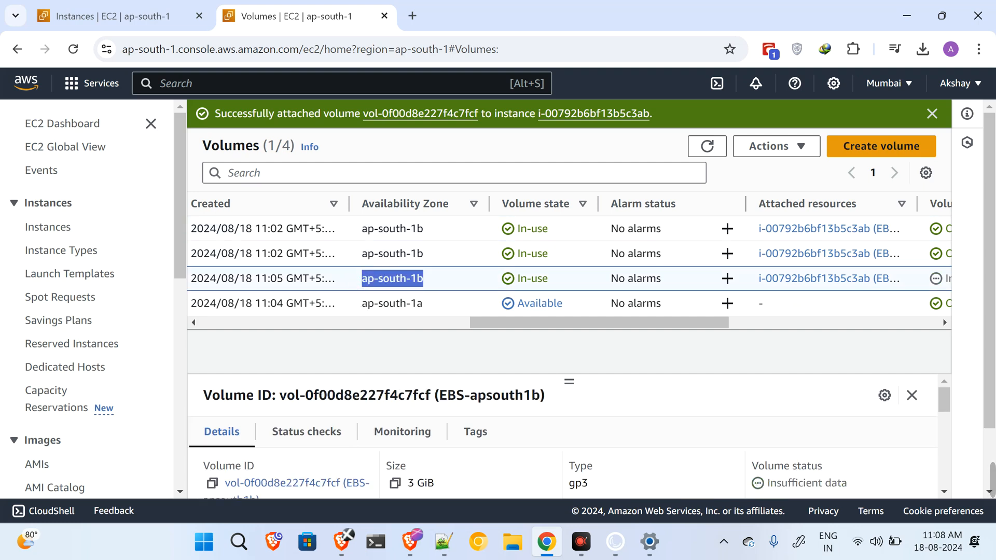
{"action": "left_click", "coordinate": [422, 304]}
{"action": "left_click_drag", "start_coordinate": [422, 304], "coordinate": [361, 305]}
Step: Open the attachment form for the EBS-apsouth1a volume, check which instances it offers, and cancel the form
{"action": "left_click_drag", "start_coordinate": [508, 328], "coordinate": [206, 328]}
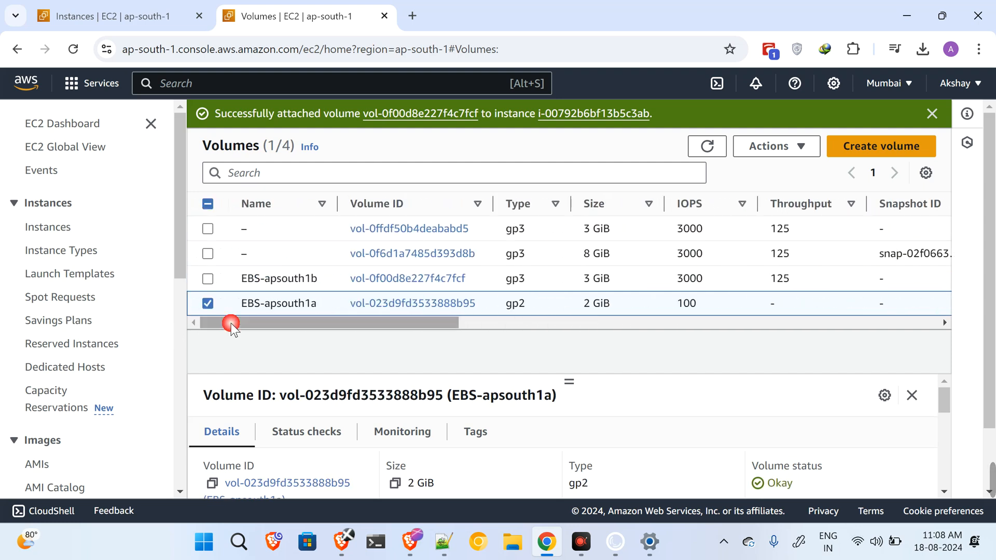
{"action": "left_click", "coordinate": [208, 304]}
{"action": "left_click", "coordinate": [208, 303]}
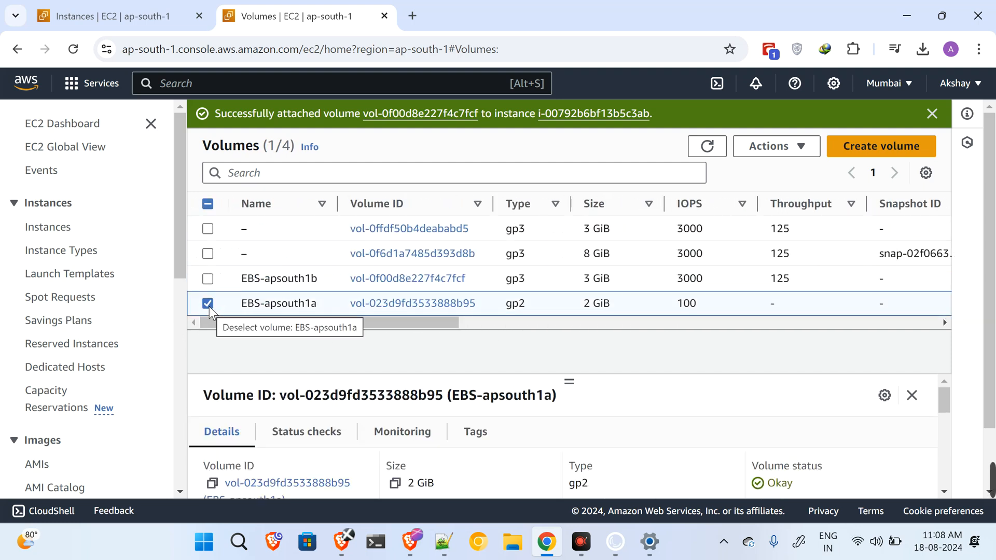
{"action": "left_click", "coordinate": [785, 150]}
{"action": "left_click", "coordinate": [801, 269]}
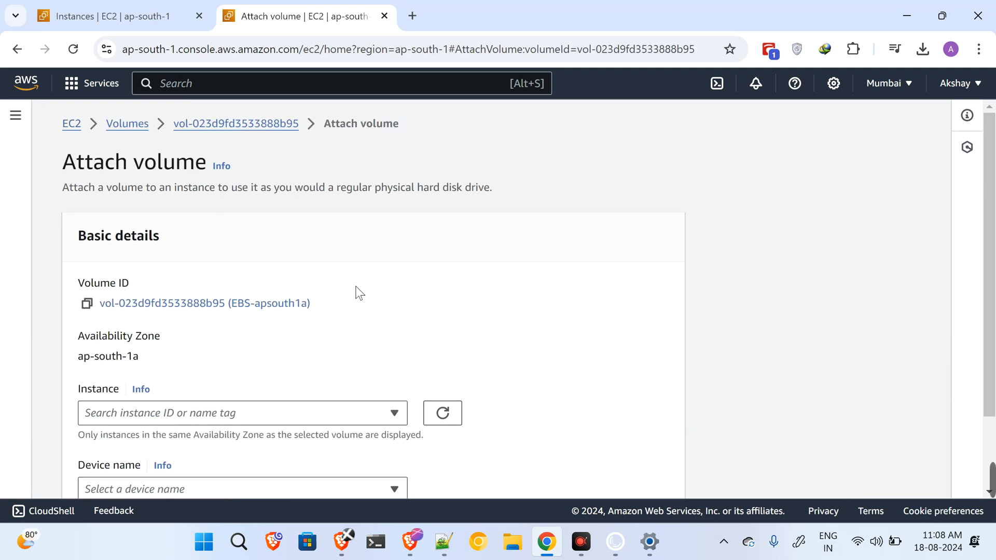
{"action": "scroll", "coordinate": [332, 296], "scroll_direction": "down", "scroll_amount": 1}
{"action": "left_click", "coordinate": [275, 320]}
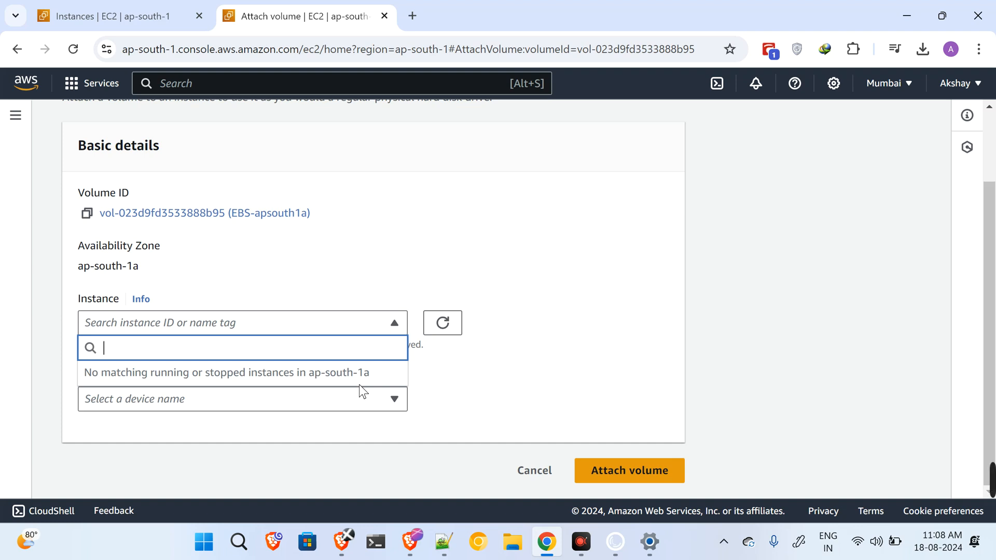
{"action": "left_click", "coordinate": [564, 378]}
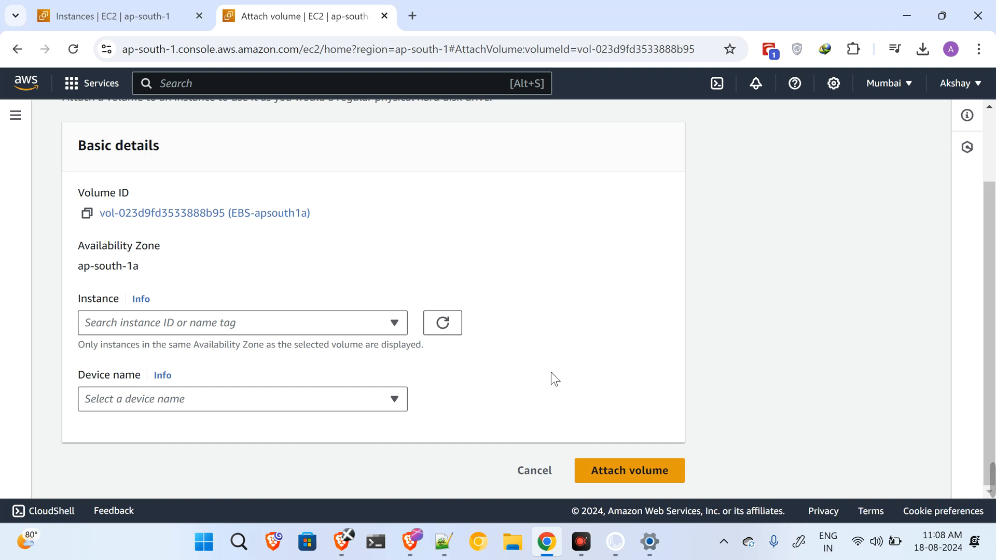
{"action": "left_click", "coordinate": [535, 472]}
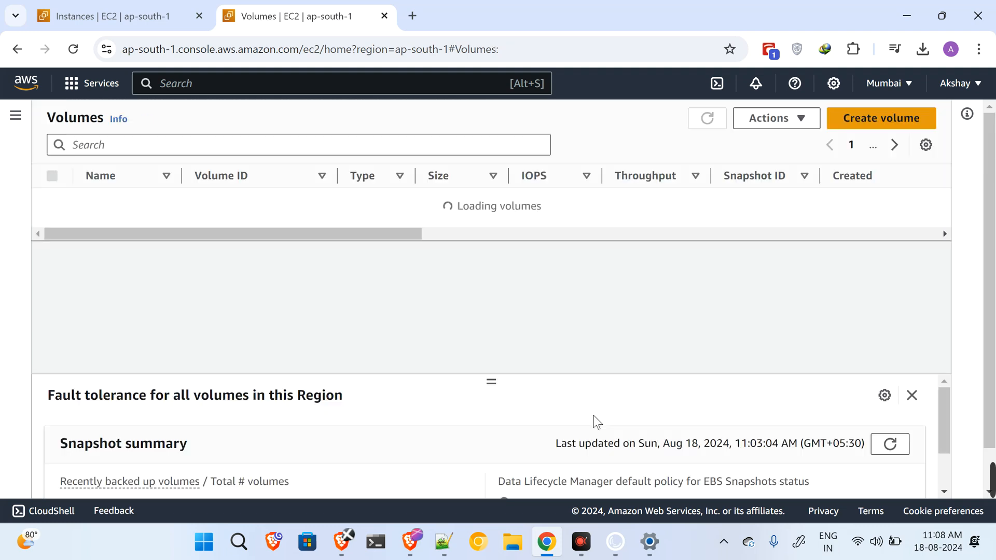
Step: Review the availability zone of the EBS-apsouth1a volume in the volumes list
{"action": "left_click_drag", "start_coordinate": [436, 296], "coordinate": [729, 298]}
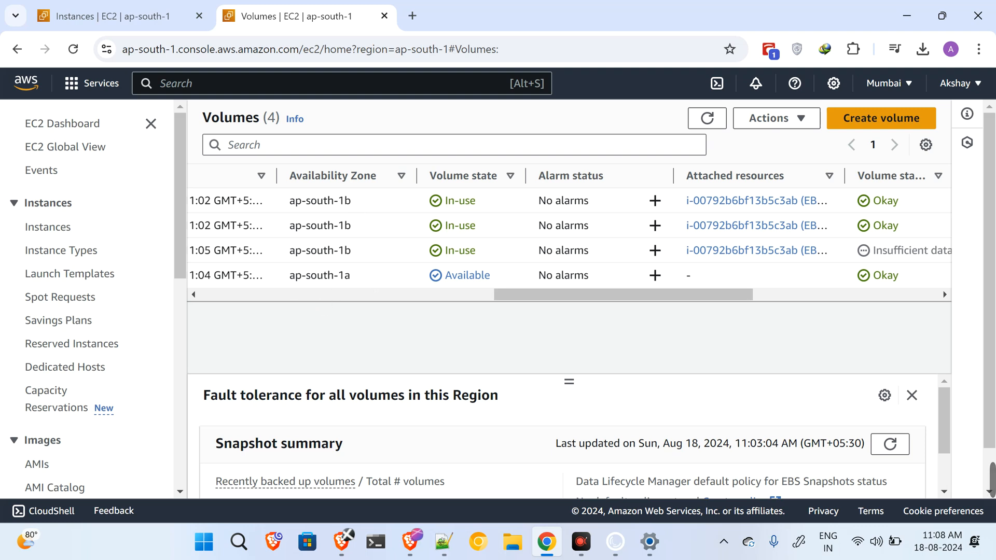
{"action": "left_click_drag", "start_coordinate": [361, 285], "coordinate": [281, 276]}
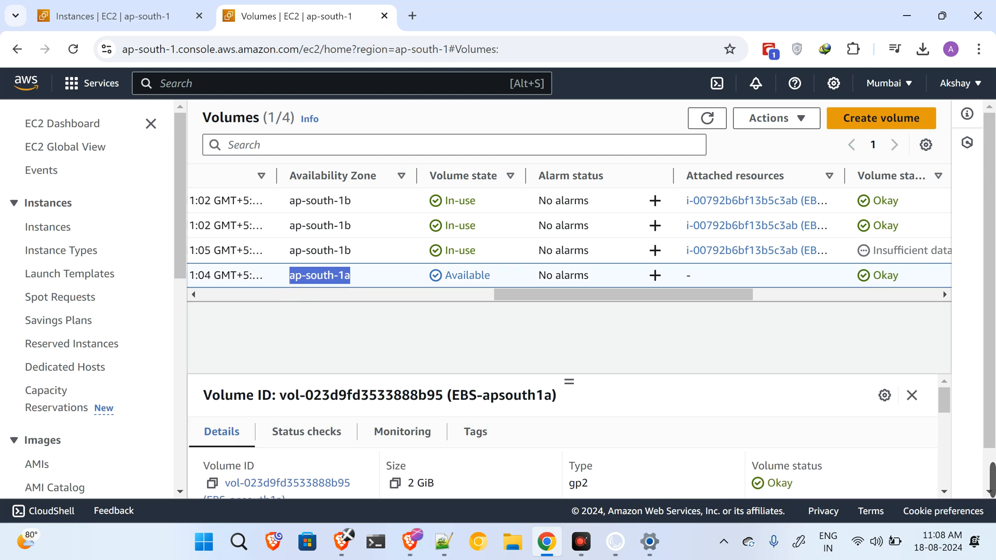
{"action": "left_click_drag", "start_coordinate": [502, 296], "coordinate": [234, 297]}
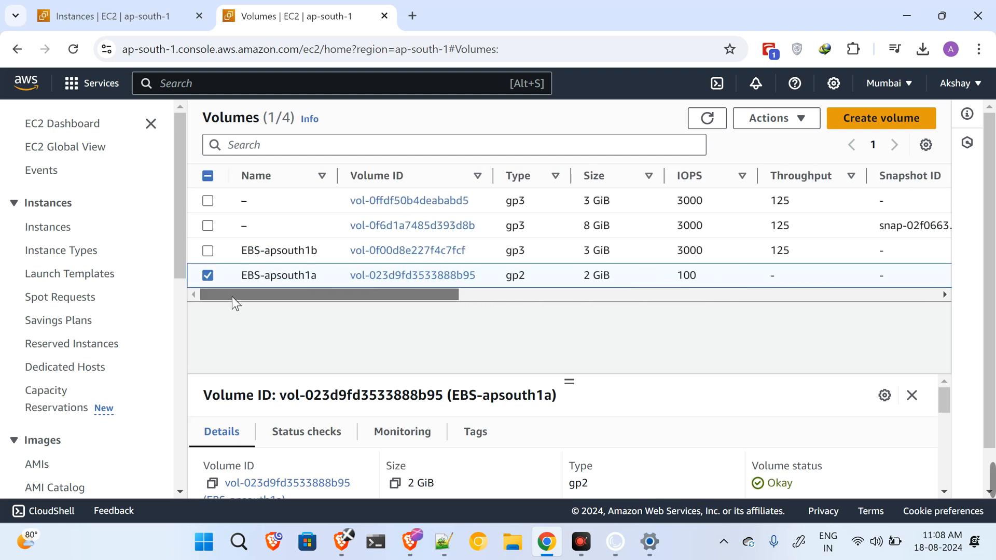
Step: Connect to the EBS-demo instance through EC2 Instance Connect with the default username ubuntu
{"action": "left_click", "coordinate": [126, 18]}
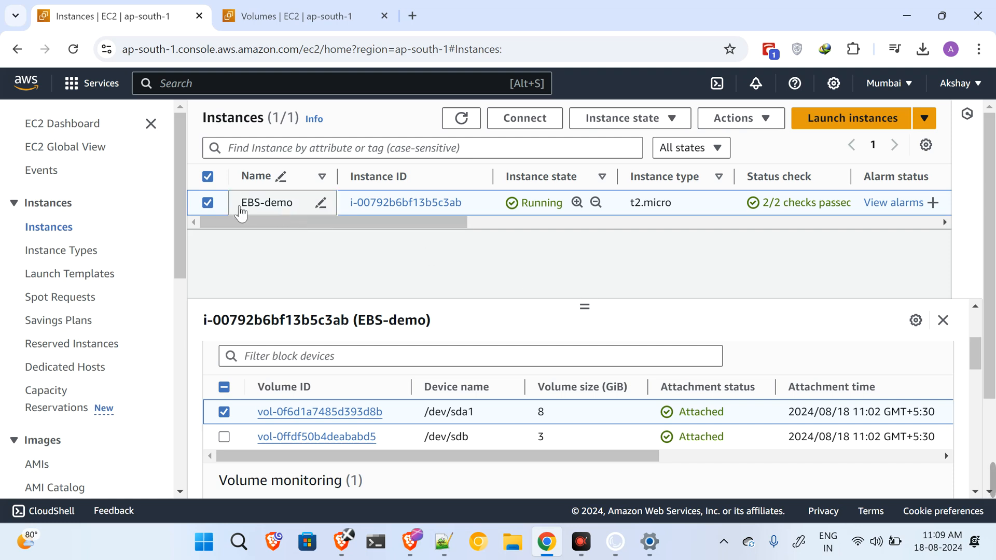
{"action": "left_click", "coordinate": [207, 203]}
{"action": "left_click", "coordinate": [207, 204]}
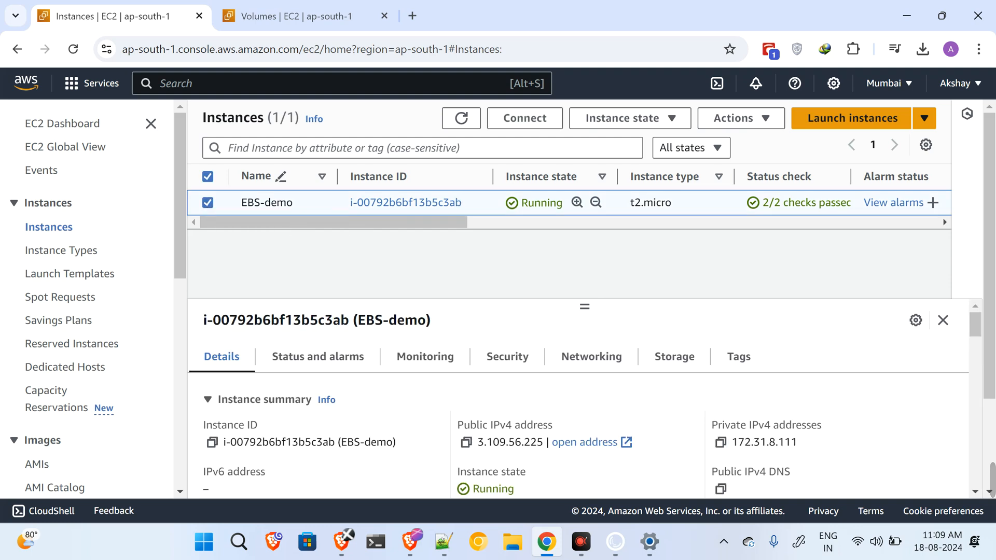
{"action": "left_click", "coordinate": [524, 118]}
{"action": "scroll", "coordinate": [596, 230], "scroll_direction": "down", "scroll_amount": 5}
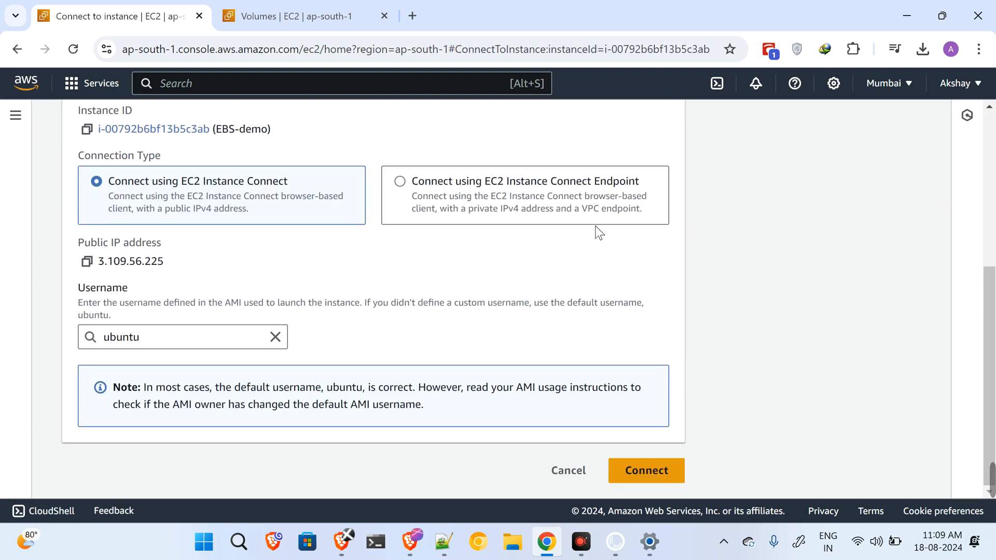
{"action": "left_click", "coordinate": [644, 469]}
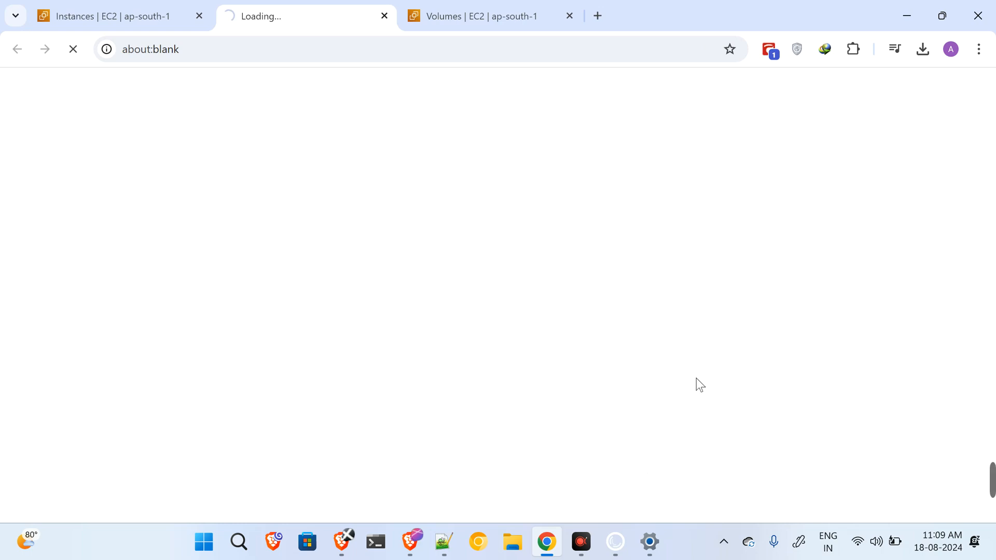
{"action": "mouse_move", "coordinate": [993, 481]}
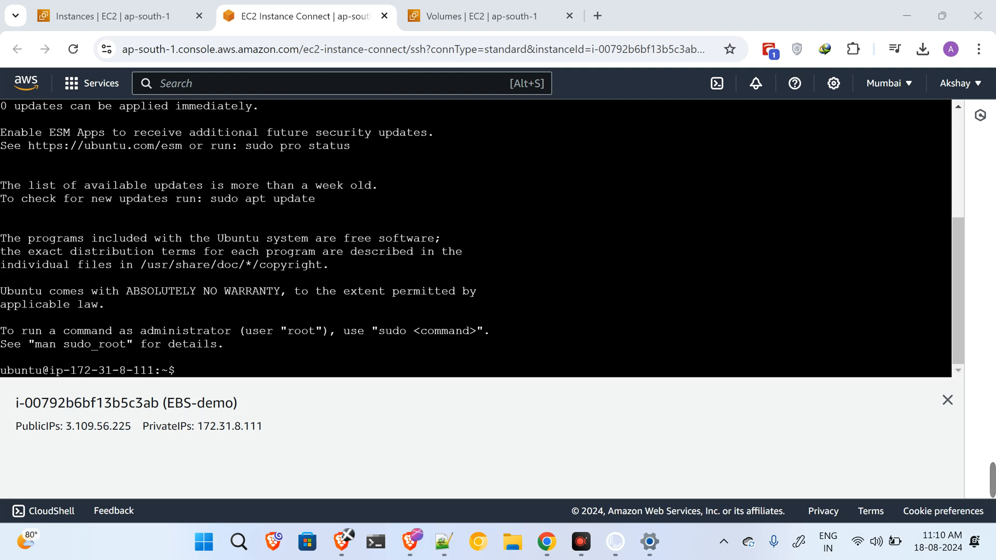
Step: Run lsblk in the instance terminal and examine the xvda, xvdb and xvdi disk entries
{"action": "left_click", "coordinate": [237, 371]}
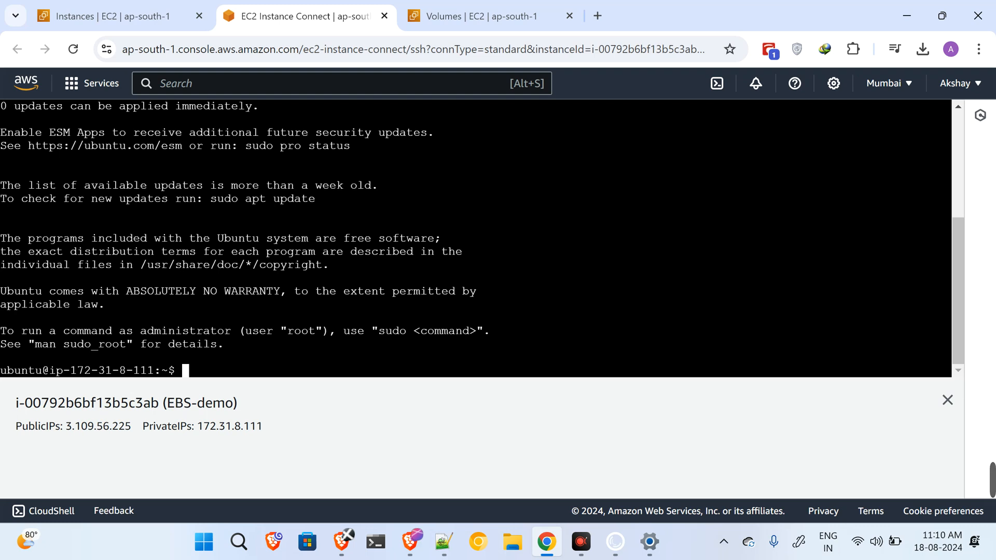
{"action": "type", "text": "lsblk"}
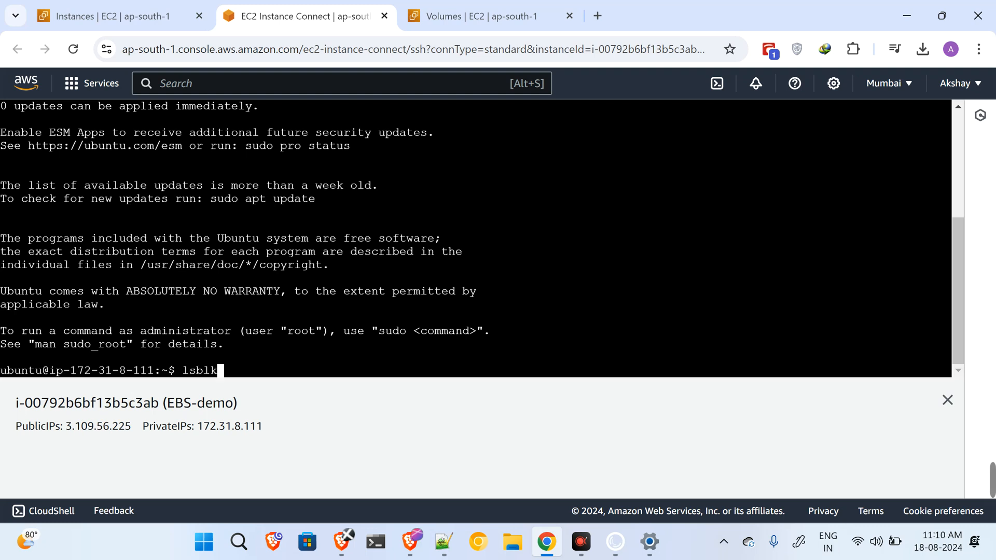
{"action": "key", "text": "Return"}
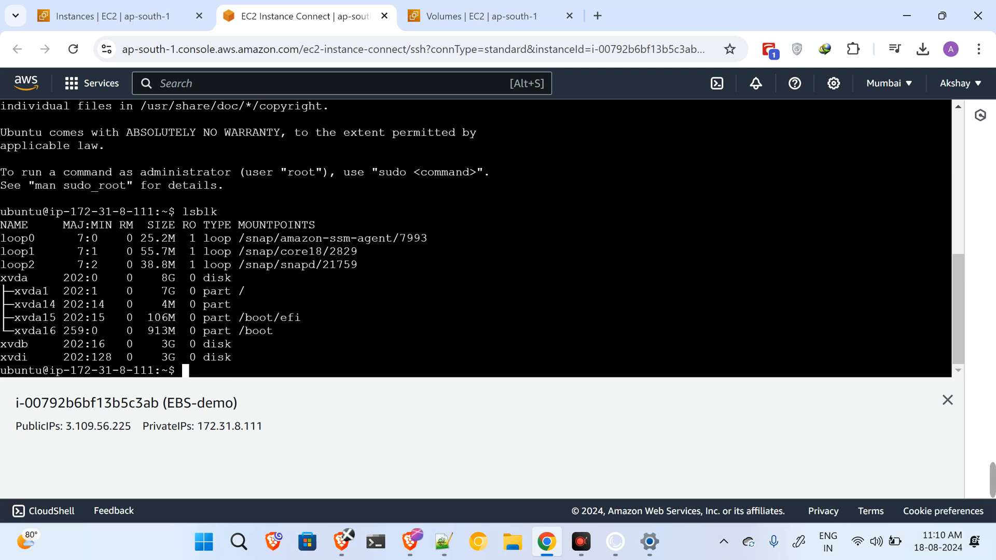
{"action": "double_click", "coordinate": [14, 278]}
{"action": "double_click", "coordinate": [14, 344]}
{"action": "double_click", "coordinate": [14, 357]}
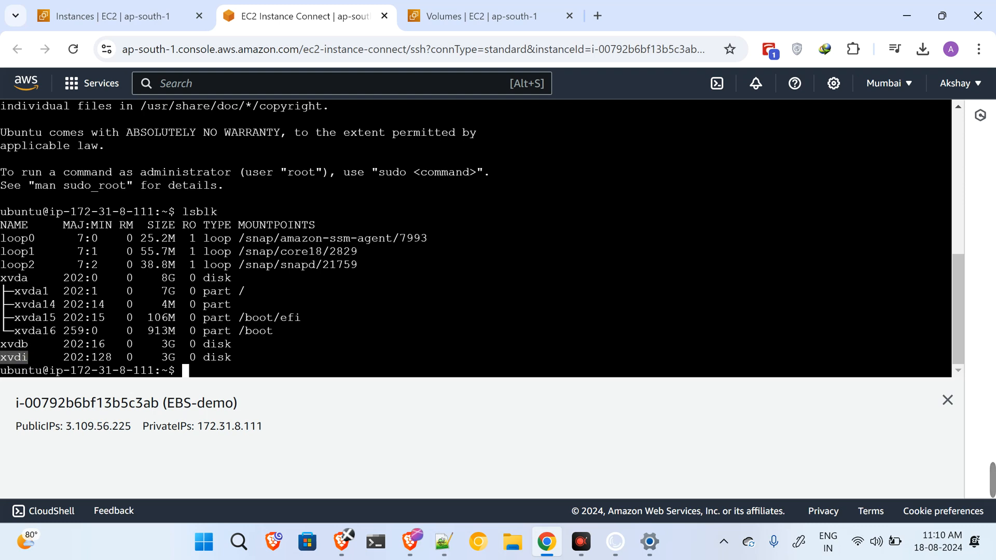
{"action": "double_click", "coordinate": [12, 278]}
{"action": "left_click_drag", "start_coordinate": [161, 278], "coordinate": [231, 278]}
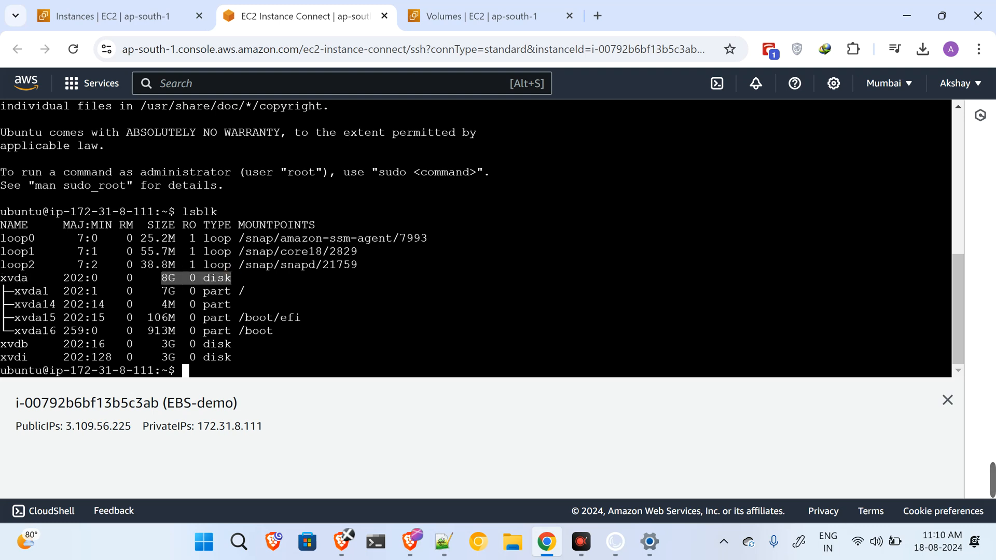
Step: Compare the disk sizes in the lsblk output with the volume sizes in the EC2 volumes list
{"action": "left_click", "coordinate": [446, 22]}
{"action": "left_click_drag", "start_coordinate": [403, 294], "coordinate": [390, 314]}
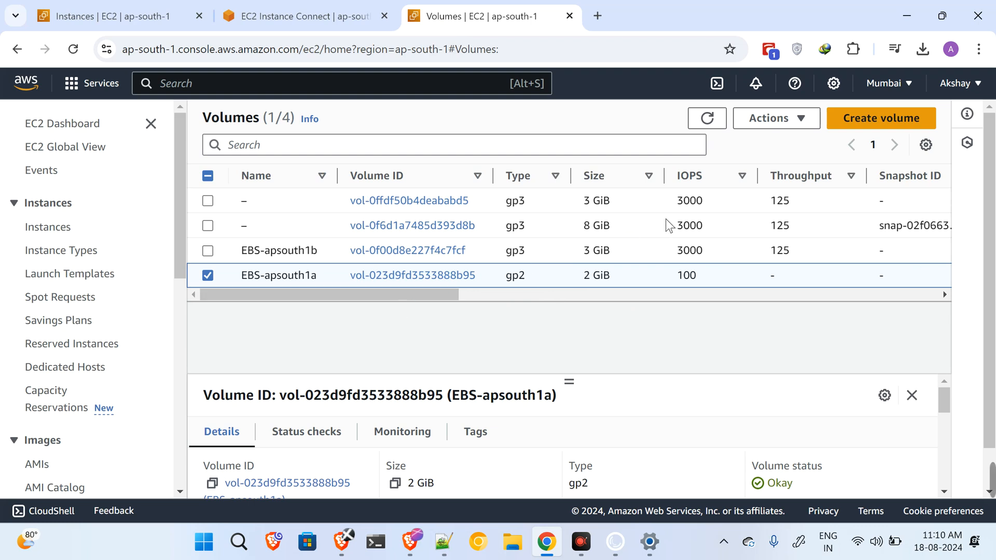
{"action": "left_click", "coordinate": [591, 225]}
{"action": "double_click", "coordinate": [598, 224]}
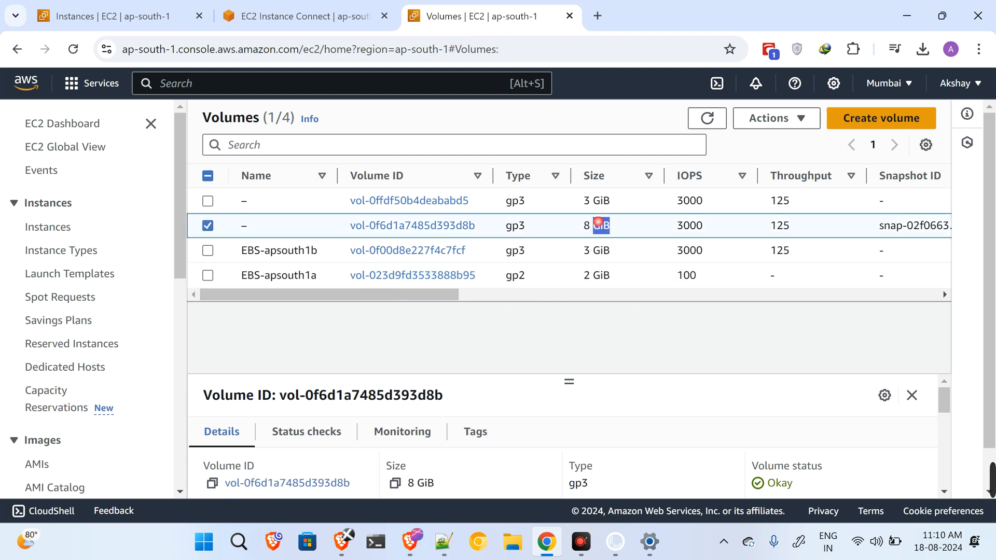
{"action": "left_click", "coordinate": [303, 13]}
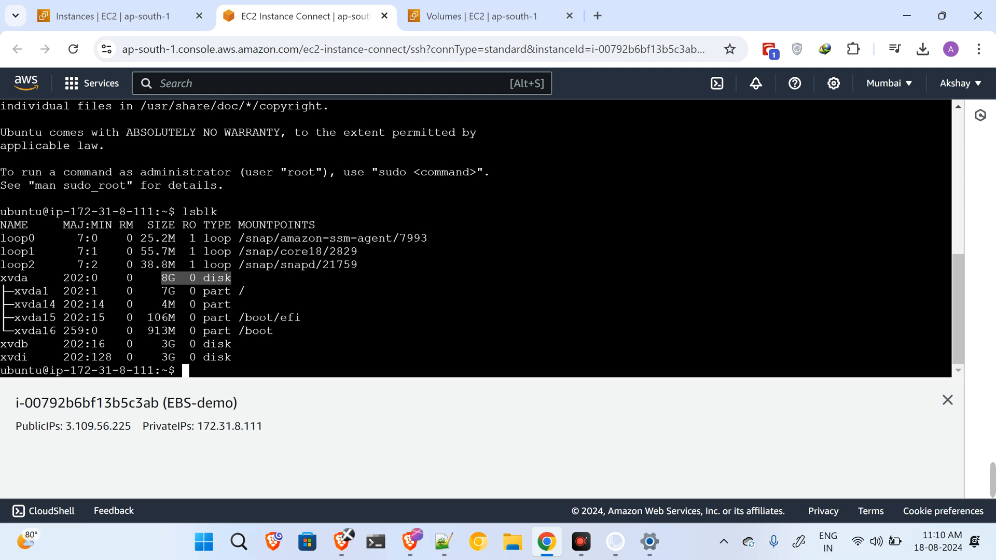
{"action": "left_click", "coordinate": [207, 303]}
{"action": "mouse_move", "coordinate": [161, 344]}
{"action": "left_mouse_down"}
{"action": "mouse_move", "coordinate": [243, 344]}
{"action": "mouse_move", "coordinate": [156, 357]}
{"action": "left_mouse_up"}
{"action": "left_click_drag", "start_coordinate": [238, 344], "coordinate": [148, 343]}
{"action": "left_click_drag", "start_coordinate": [232, 356], "coordinate": [155, 357]}
{"action": "left_click", "coordinate": [208, 350]}
Step: Select only the EBS-apsouth1b volume in the volumes list and detach it from its instance
{"action": "left_click", "coordinate": [425, 1]}
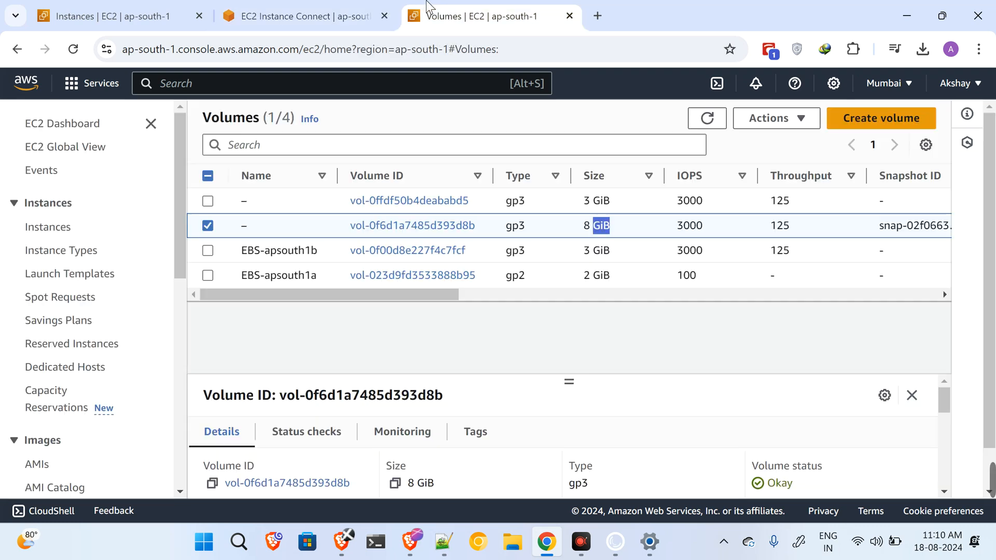
{"action": "left_click_drag", "start_coordinate": [400, 293], "coordinate": [303, 305]}
{"action": "left_click", "coordinate": [207, 250]}
{"action": "left_click", "coordinate": [207, 226]}
{"action": "left_click", "coordinate": [207, 225]}
{"action": "left_click", "coordinate": [207, 225]}
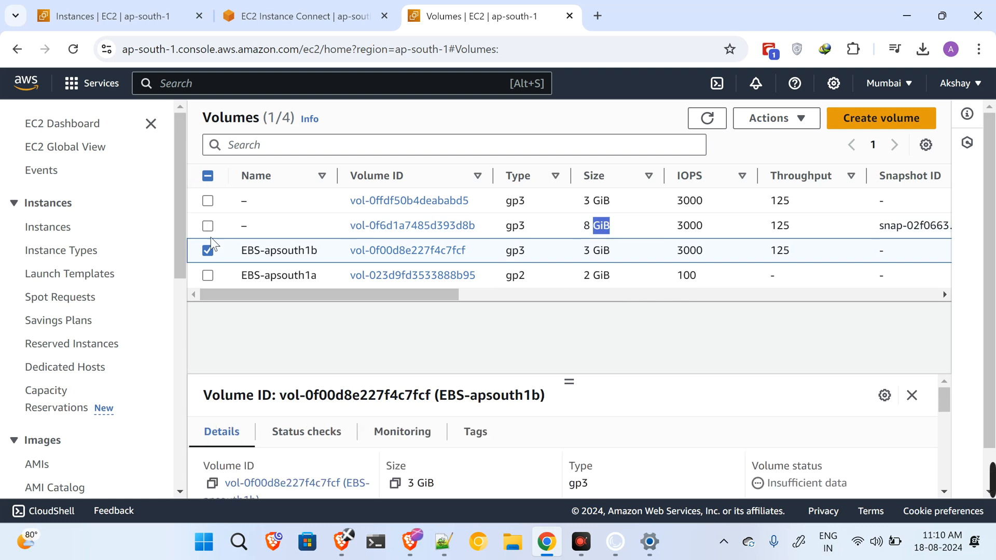
{"action": "left_click", "coordinate": [207, 176]}
{"action": "left_click", "coordinate": [207, 176]}
{"action": "left_click", "coordinate": [207, 250]}
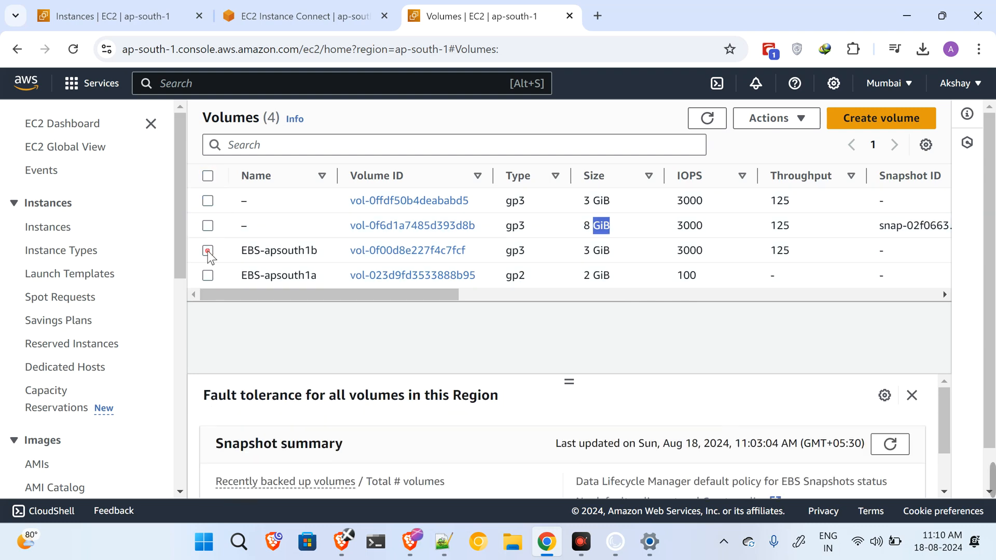
{"action": "left_click_drag", "start_coordinate": [256, 291], "coordinate": [502, 310]}
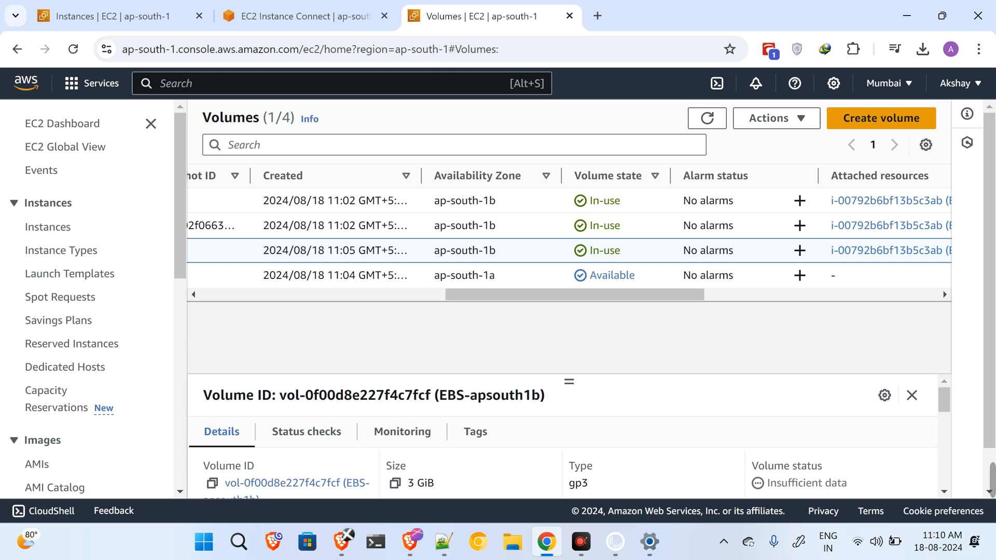
{"action": "left_click", "coordinate": [768, 118]}
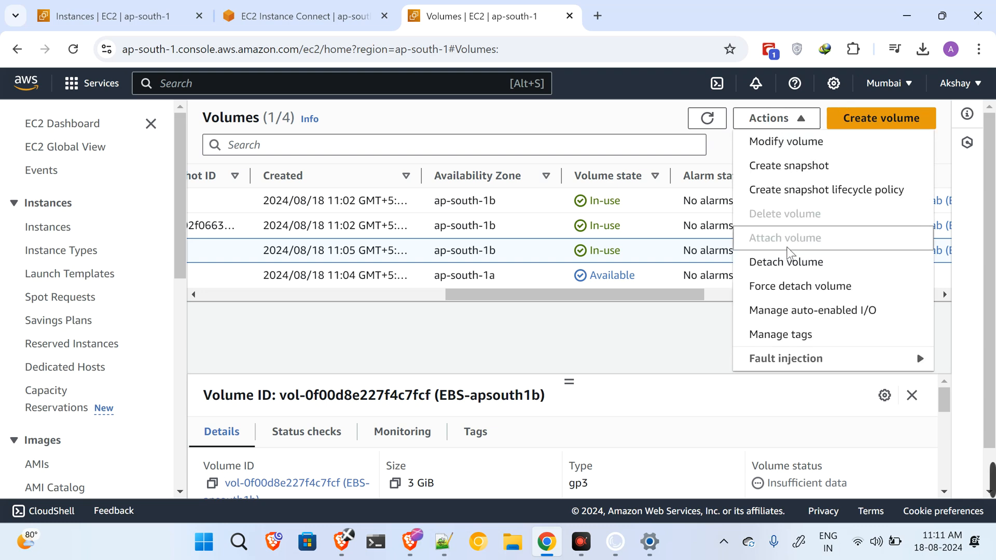
{"action": "left_click", "coordinate": [788, 262]}
{"action": "left_click", "coordinate": [750, 375]}
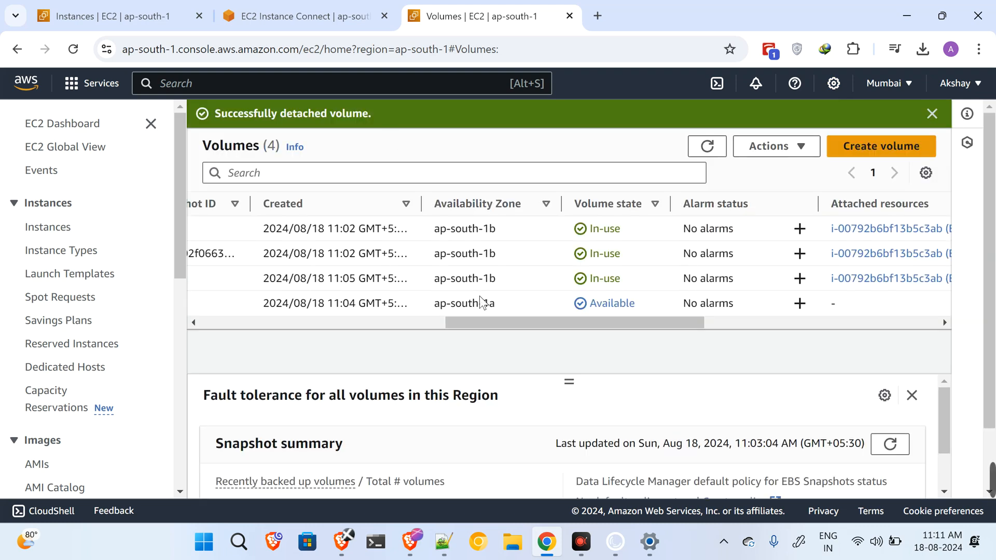
Step: Rerun lsblk in the instance terminal and compare the remaining disks with the previous output
{"action": "left_click", "coordinate": [352, 21]}
{"action": "key", "text": "Up"}
{"action": "key", "text": "Return"}
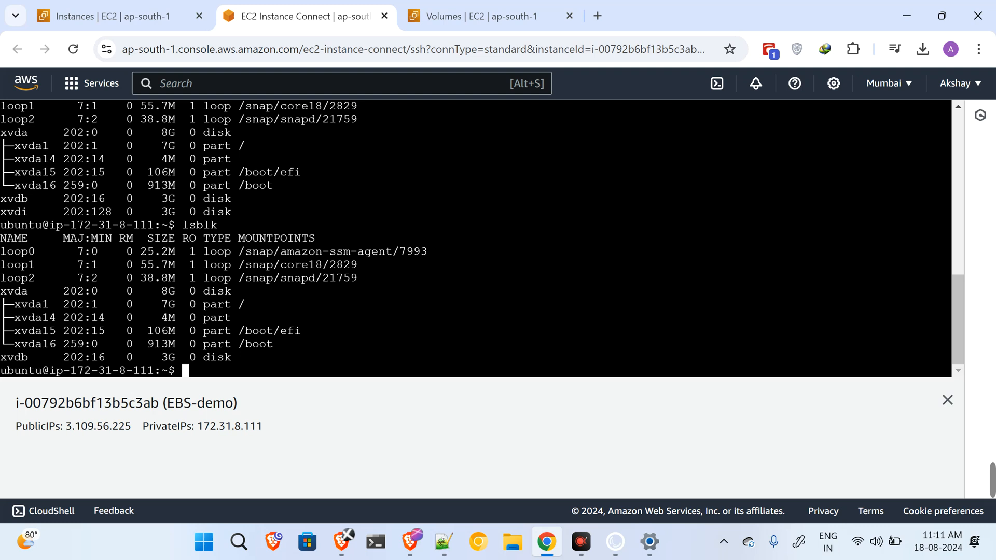
{"action": "left_click_drag", "start_coordinate": [231, 291], "coordinate": [153, 295]}
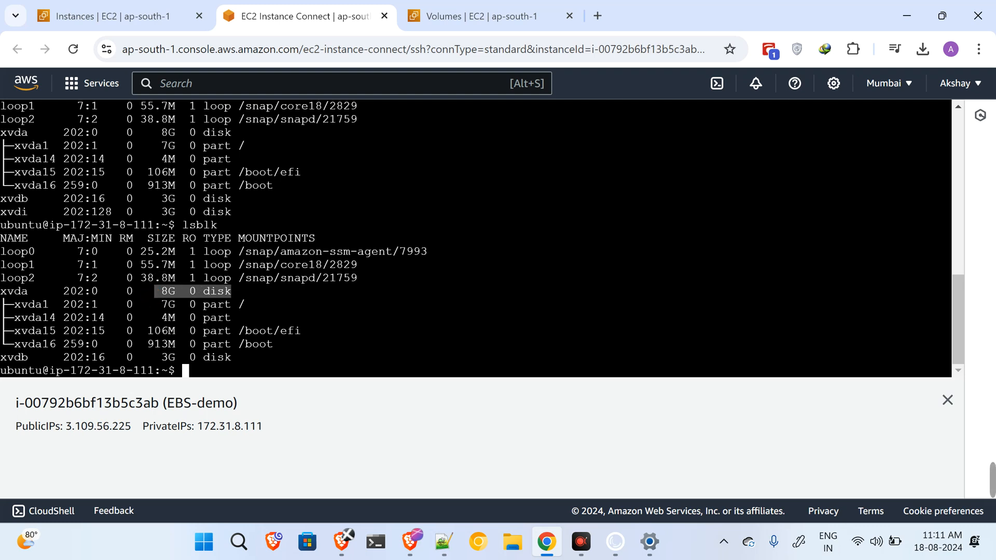
{"action": "left_click_drag", "start_coordinate": [63, 356], "coordinate": [26, 355]}
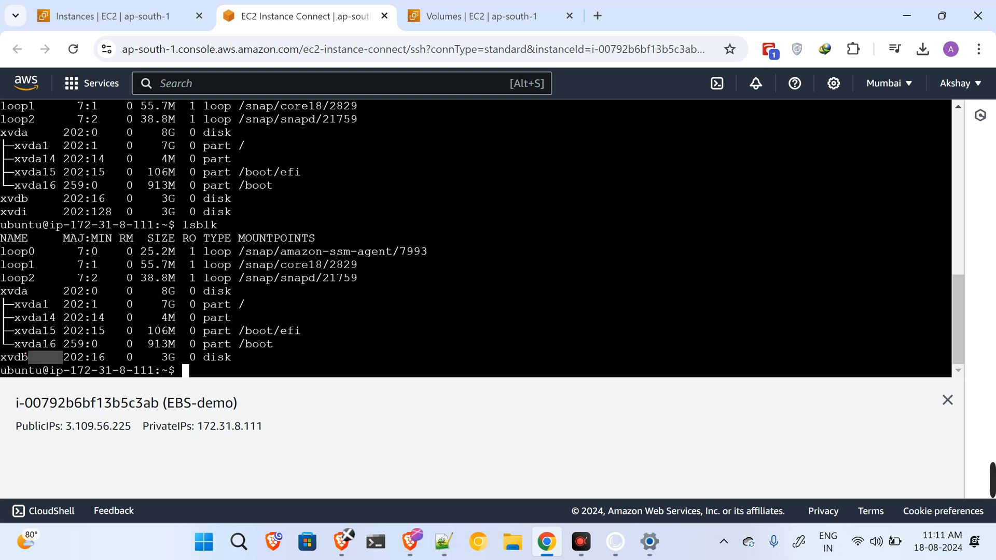
{"action": "left_click_drag", "start_coordinate": [238, 356], "coordinate": [147, 357]}
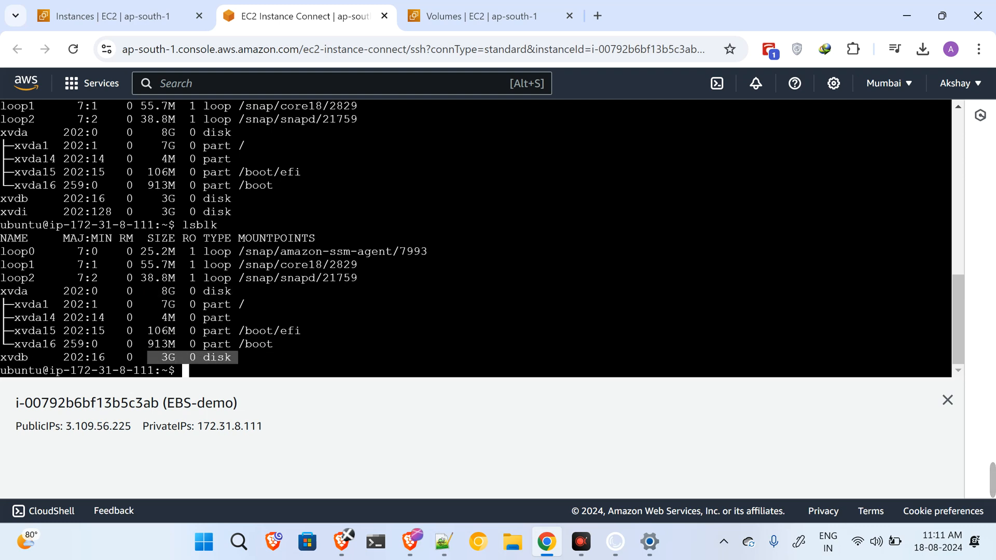
{"action": "left_click_drag", "start_coordinate": [2, 212], "coordinate": [238, 215]}
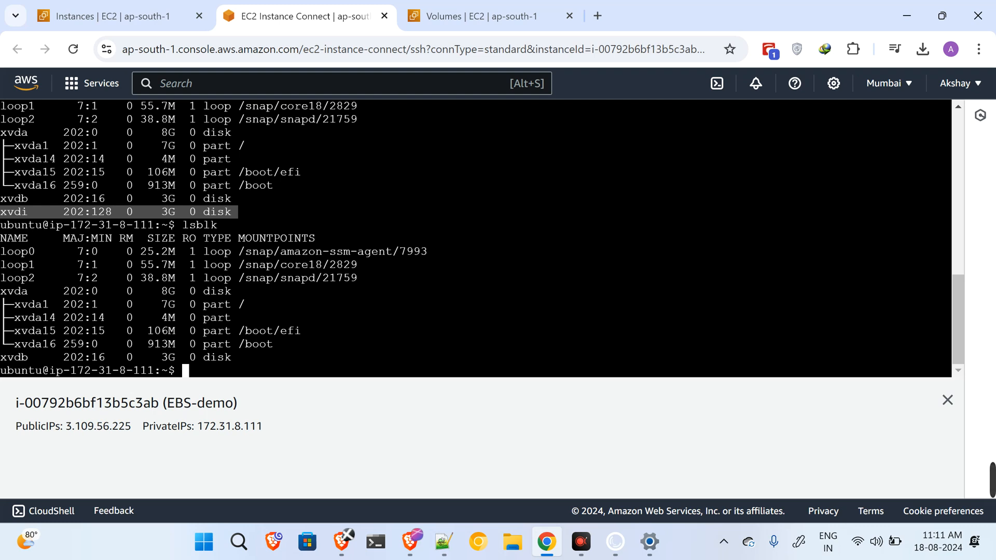
{"action": "mouse_move", "coordinate": [992, 480]}
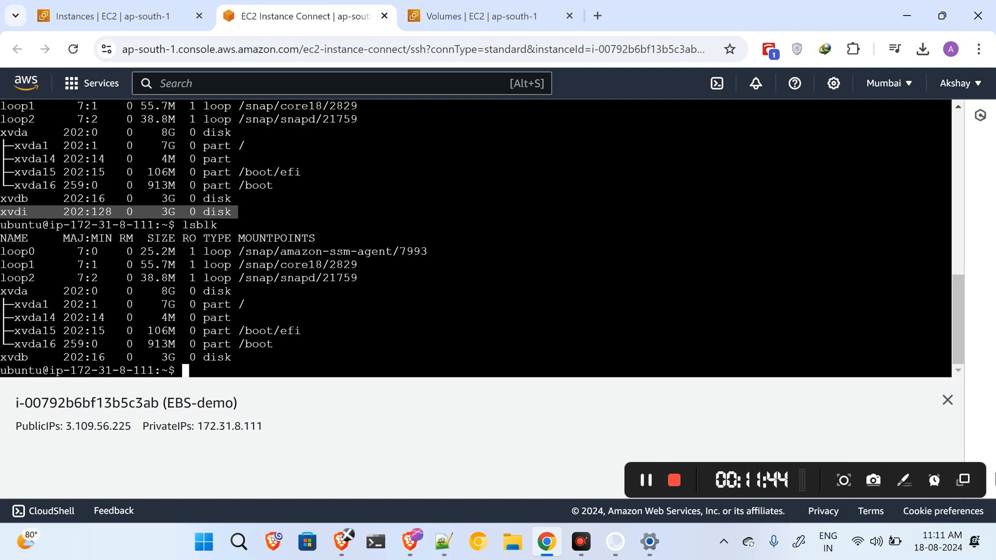